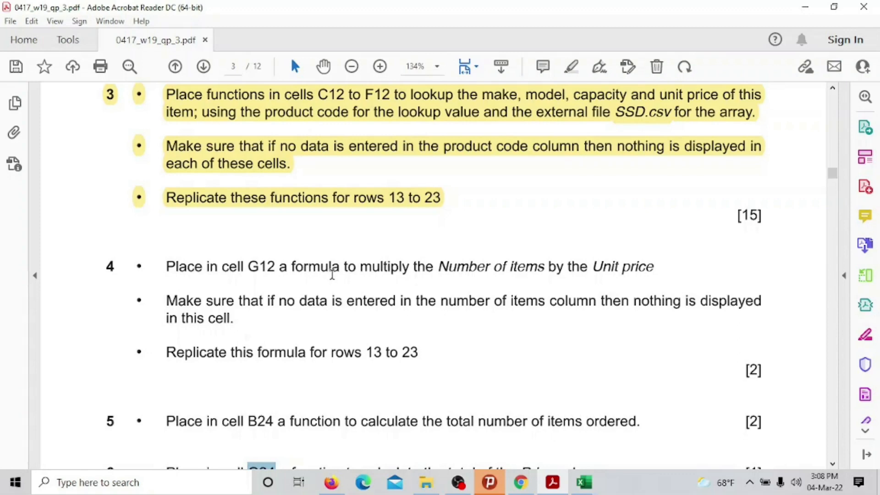
- Read question 4's instruction to multiply Number of items by Unit price, and locate cells B12, F12 and G12 in the Excel invoice workbook
{"action": "left_click_drag", "start_coordinate": [424, 258], "coordinate": [631, 270]}
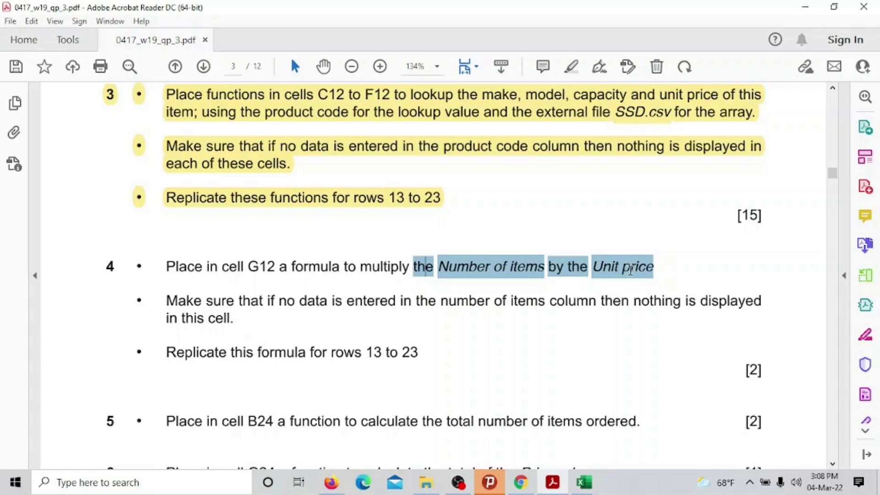
{"action": "left_click_drag", "start_coordinate": [630, 270], "coordinate": [631, 274]}
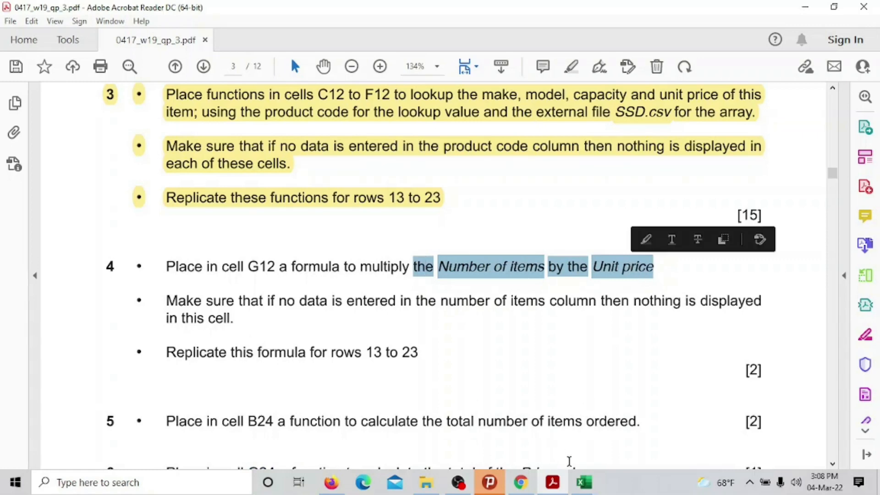
{"action": "mouse_move", "coordinate": [584, 485]}
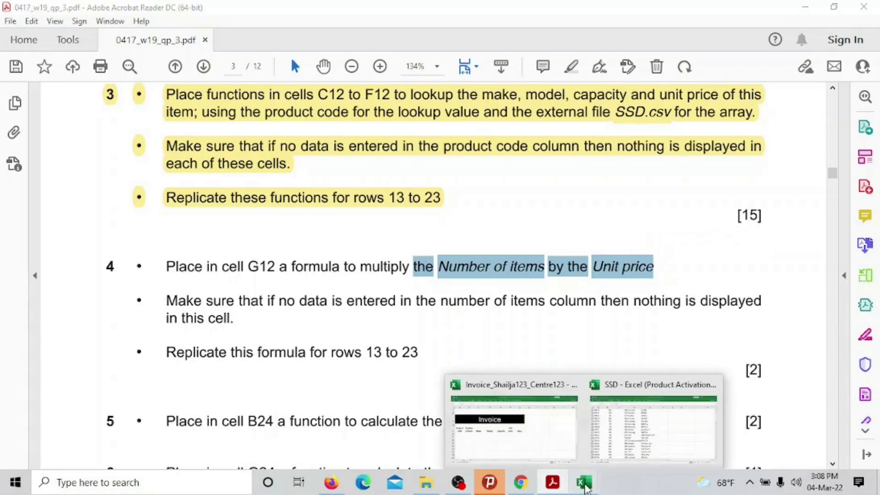
{"action": "left_click", "coordinate": [562, 428]}
{"action": "scroll", "coordinate": [581, 376], "scroll_direction": "up", "scroll_amount": 3}
{"action": "scroll", "coordinate": [595, 387], "scroll_direction": "down", "scroll_amount": 3}
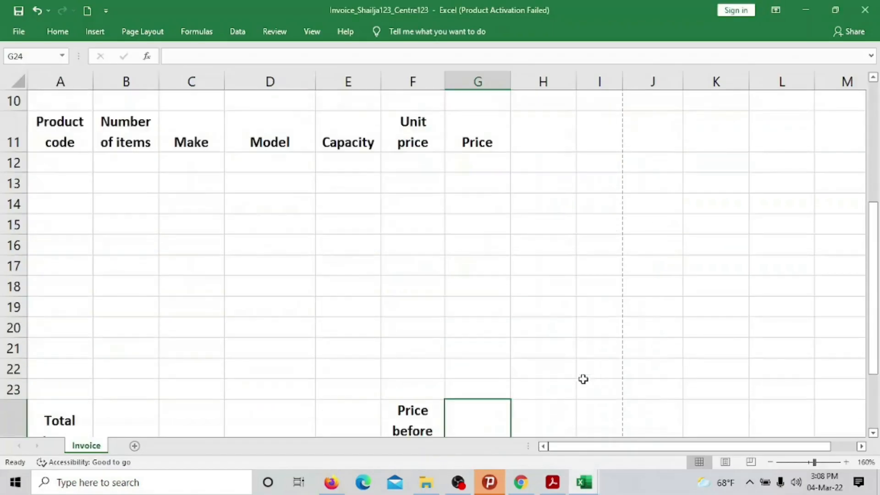
{"action": "left_click", "coordinate": [471, 167]}
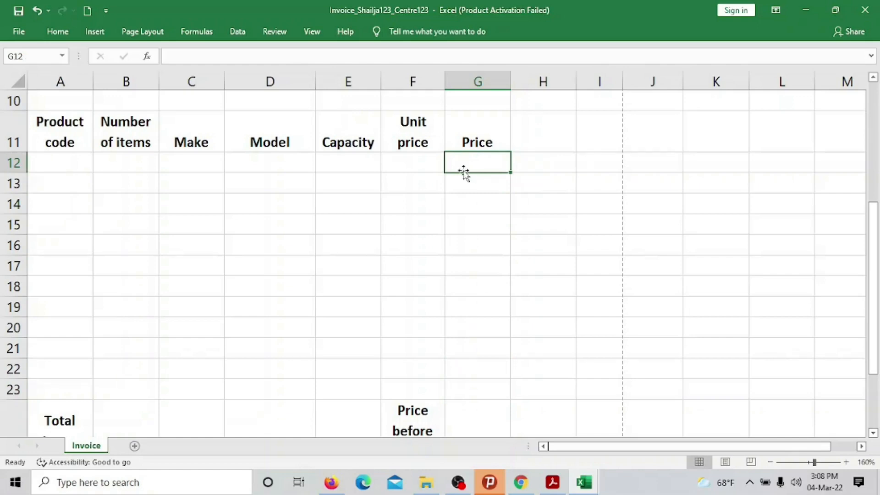
{"action": "left_click", "coordinate": [114, 159]}
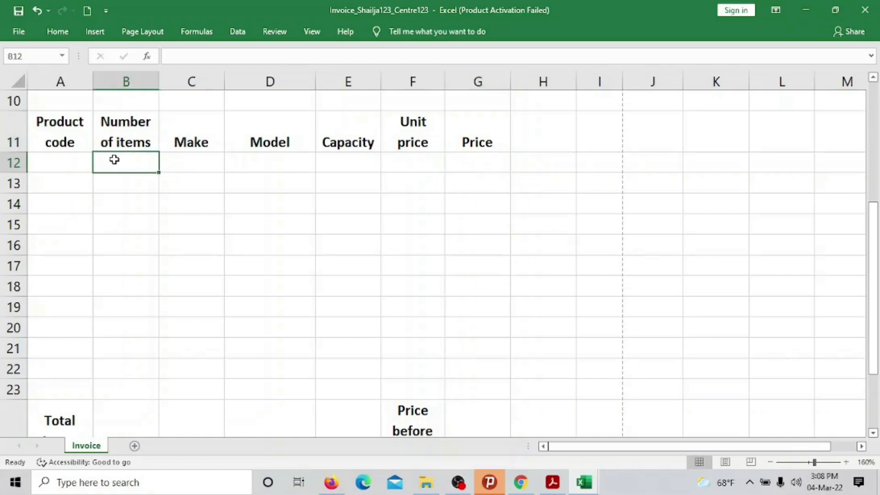
{"action": "left_click", "coordinate": [395, 158]}
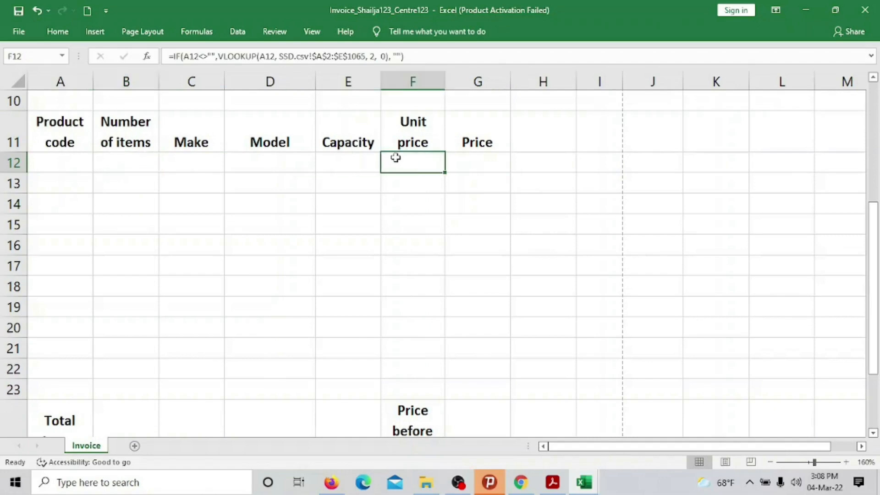
{"action": "left_click", "coordinate": [454, 162]}
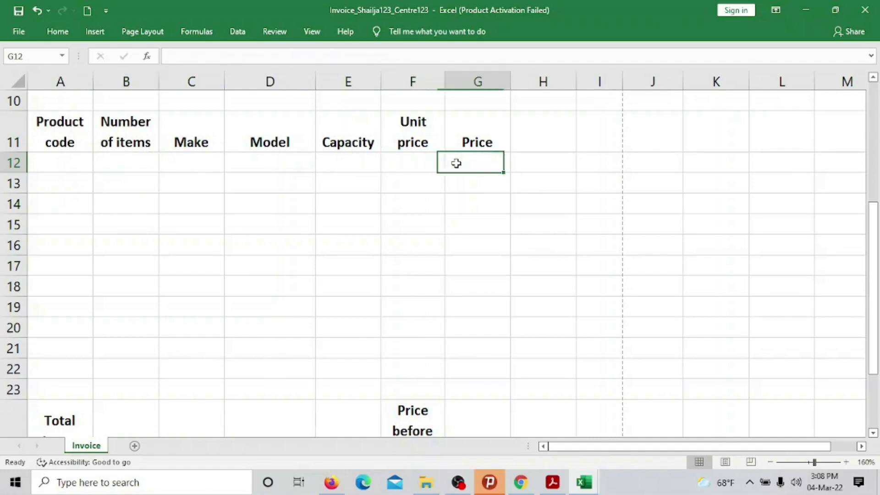
{"action": "type", "text": "="}
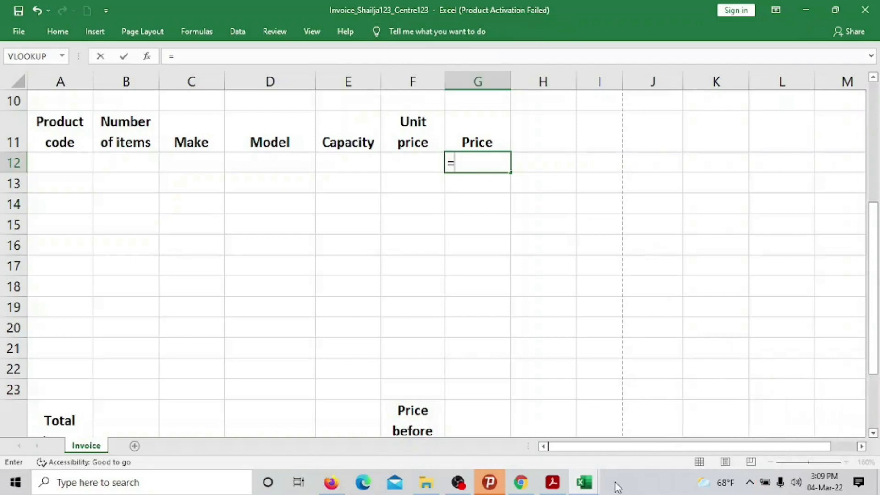
{"action": "left_click", "coordinate": [555, 484]}
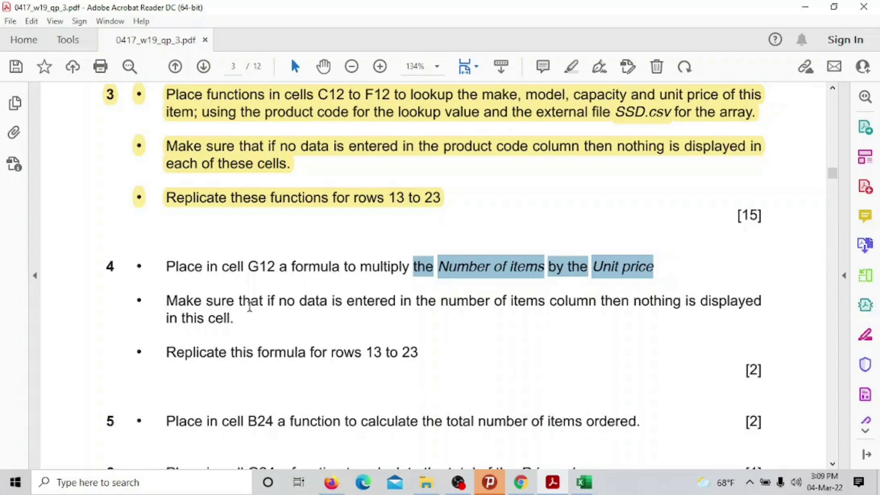
{"action": "left_click_drag", "start_coordinate": [239, 302], "coordinate": [585, 324]}
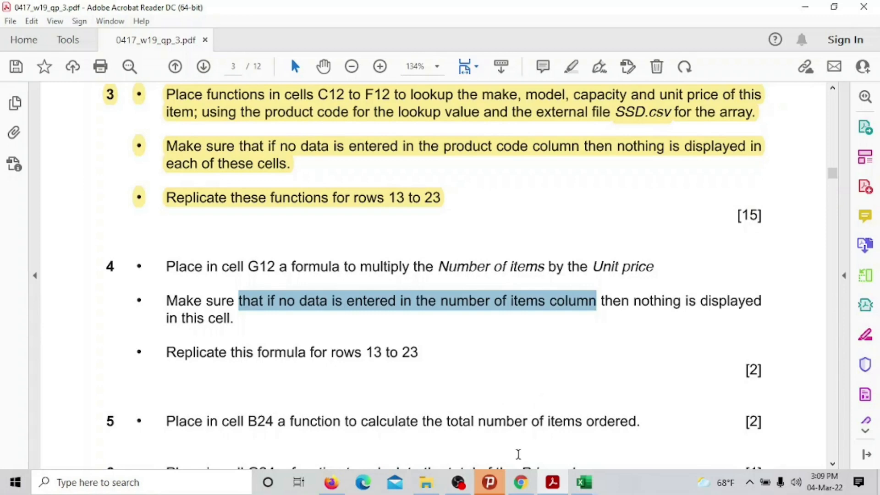
{"action": "mouse_move", "coordinate": [581, 485]}
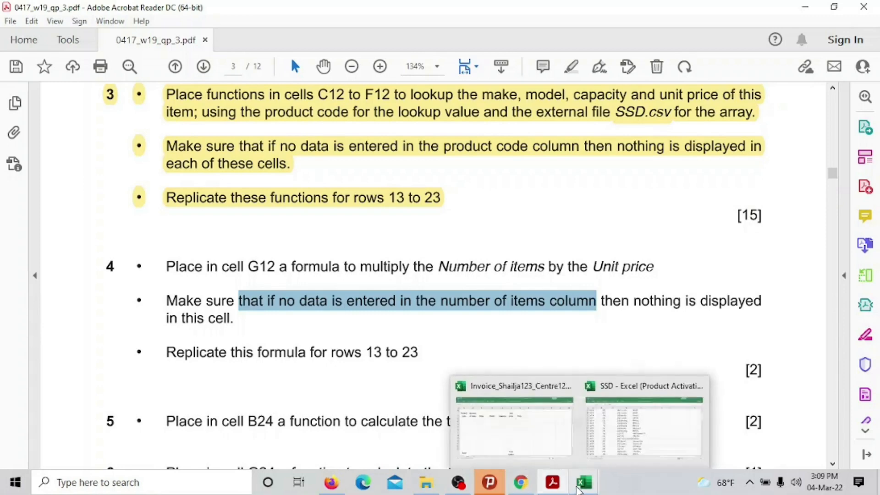
{"action": "left_click", "coordinate": [552, 448]}
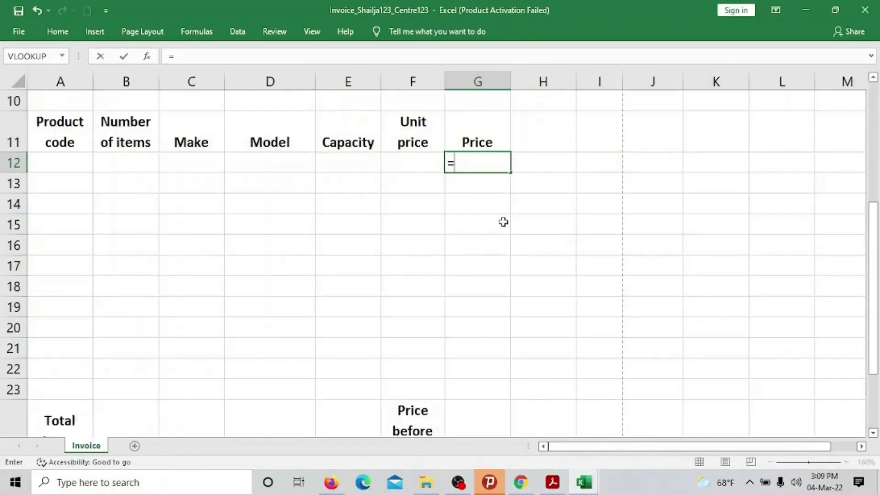
{"action": "left_click", "coordinate": [403, 164]}
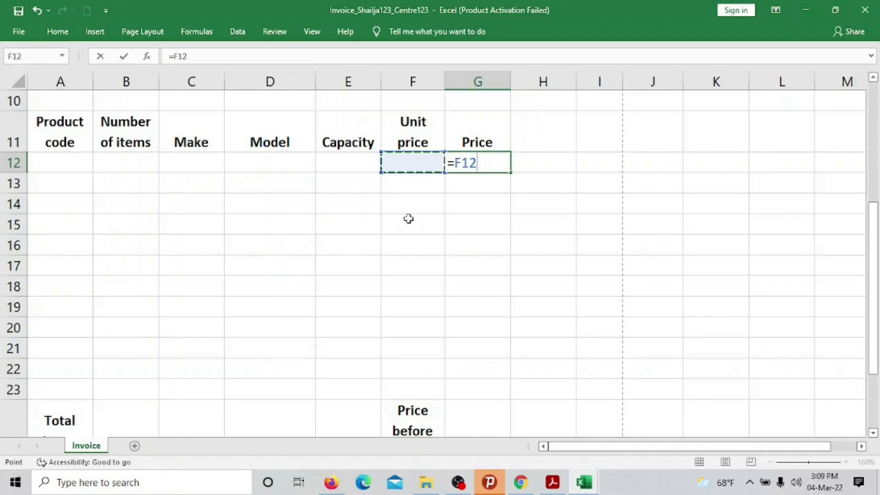
{"action": "key", "text": "Escape"}
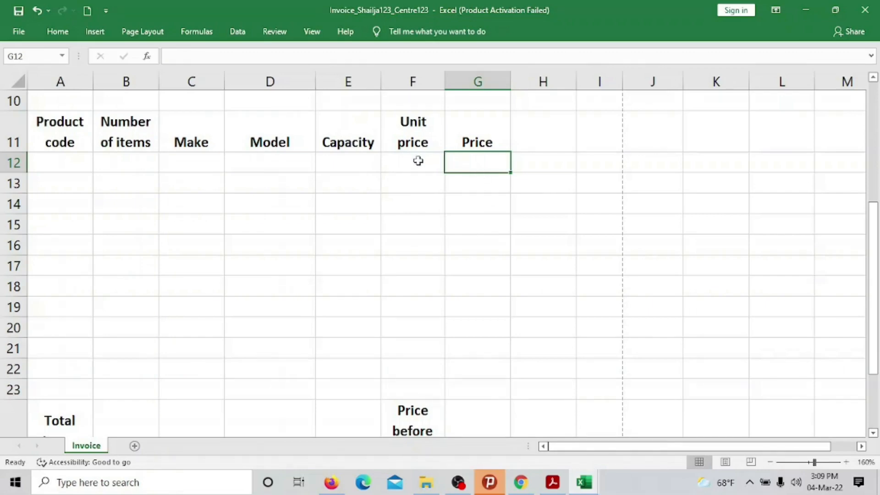
- Examine the existing lookup formulas for capacity in E12 and unit price in F12
{"action": "scroll", "coordinate": [431, 252], "scroll_direction": "up", "scroll_amount": 2}
{"action": "left_click", "coordinate": [370, 325]}
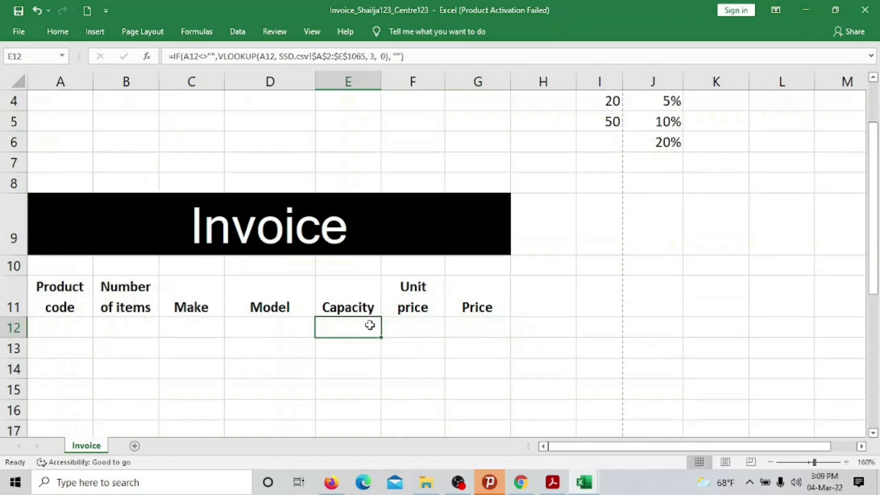
{"action": "left_click", "coordinate": [411, 324]}
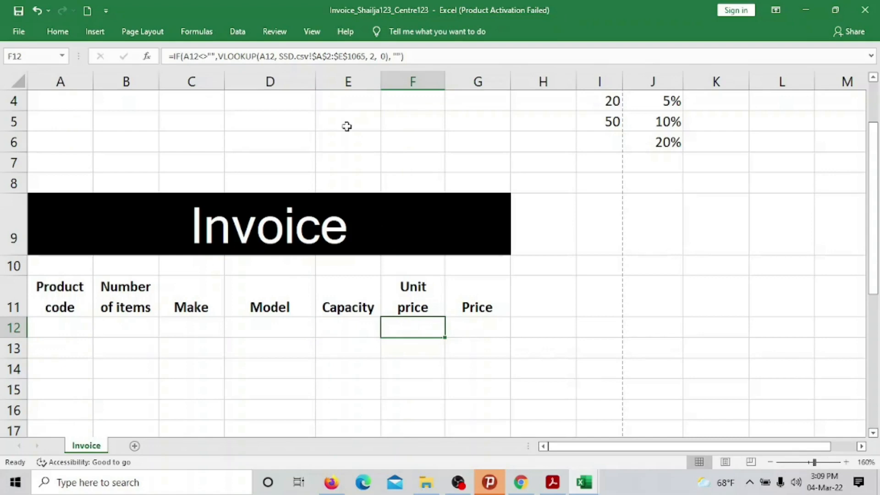
{"action": "left_click", "coordinate": [467, 328]}
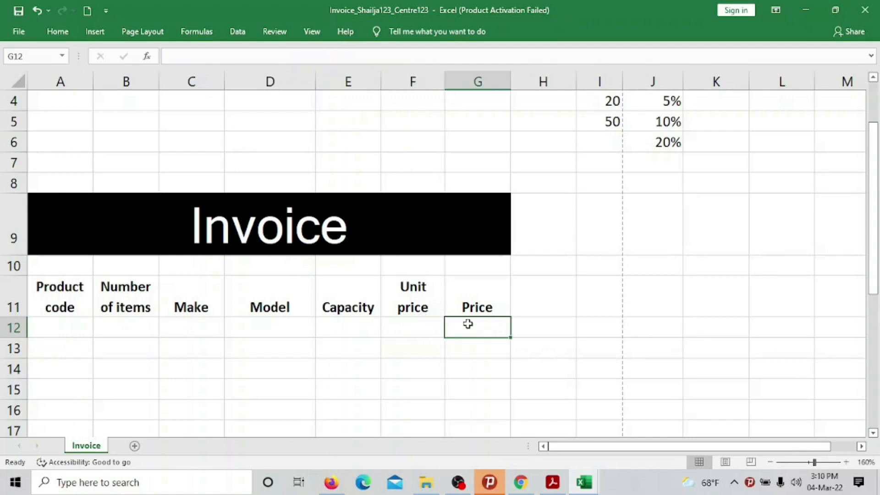
{"action": "left_click", "coordinate": [399, 328]}
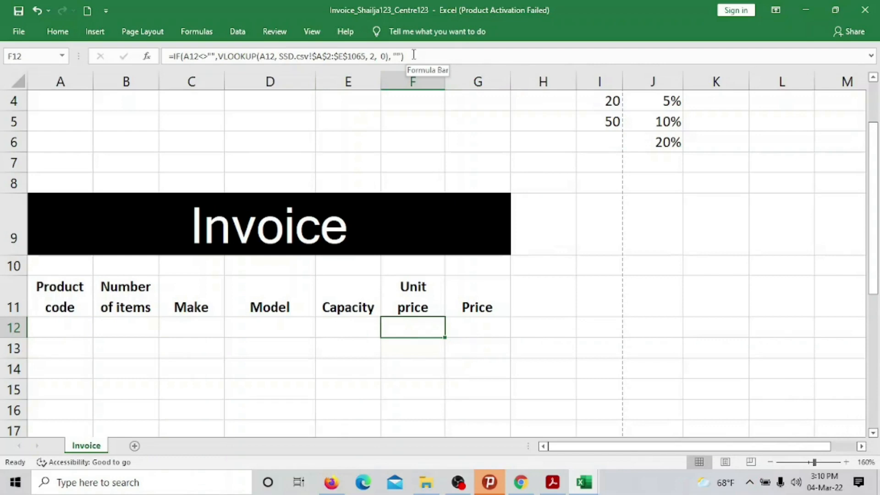
- Enter the formula =IF(B12<>"", B12*F12, "") in Price cell G12
{"action": "left_click", "coordinate": [478, 330]}
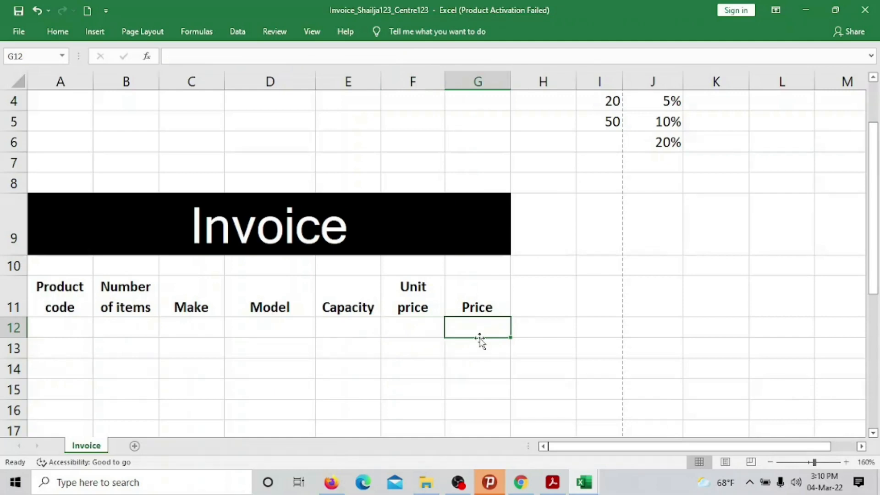
{"action": "type", "text": "="}
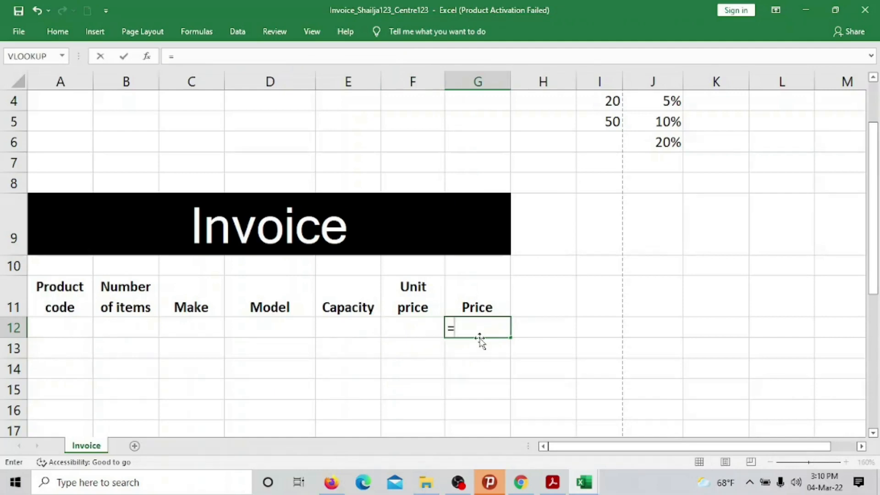
{"action": "type", "text": "IF("}
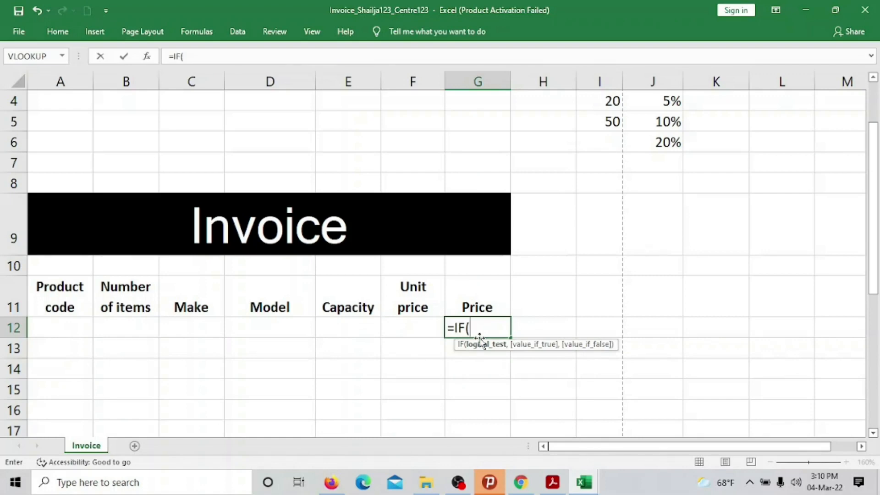
{"action": "left_click", "coordinate": [133, 327]}
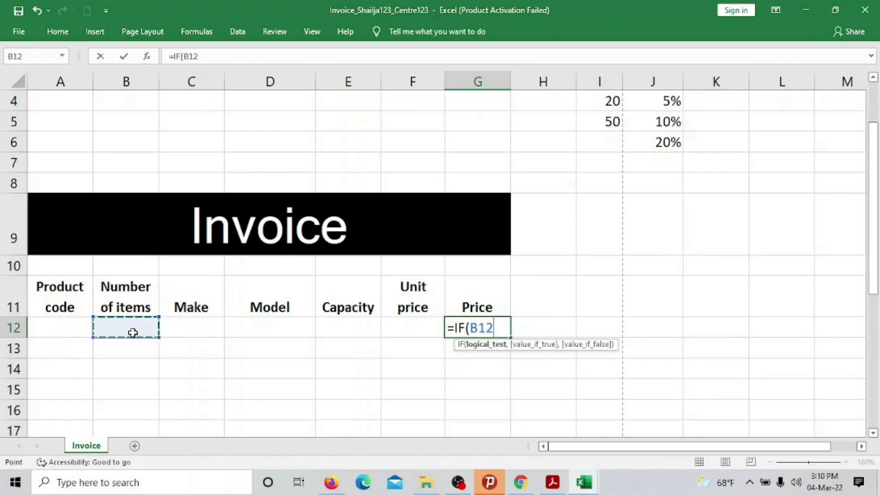
{"action": "type", "text": "<>"}
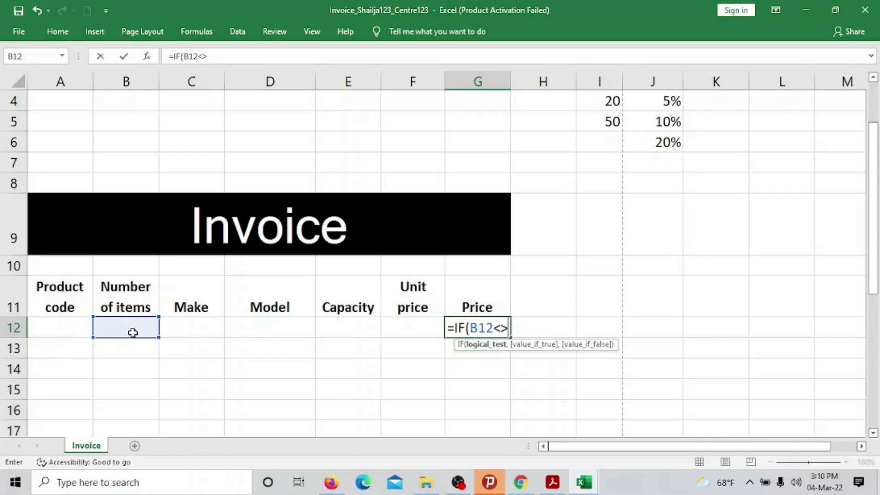
{"action": "type", "text": "\"\","}
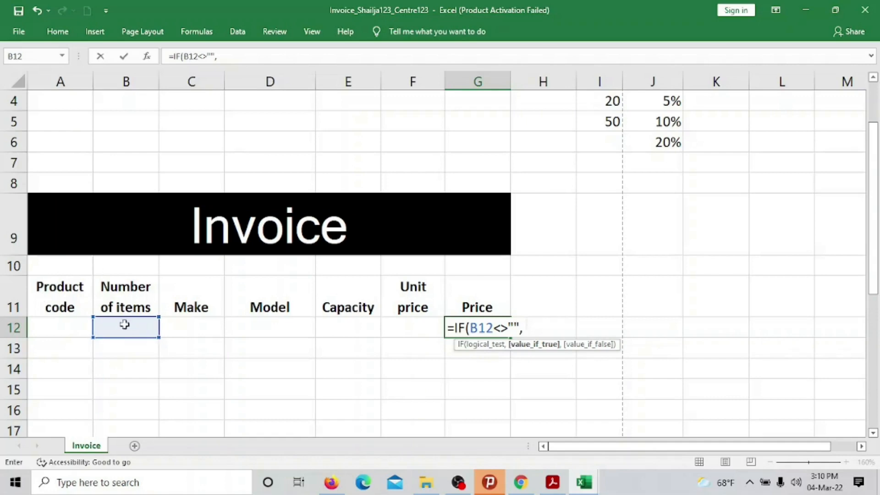
{"action": "left_click", "coordinate": [129, 330]}
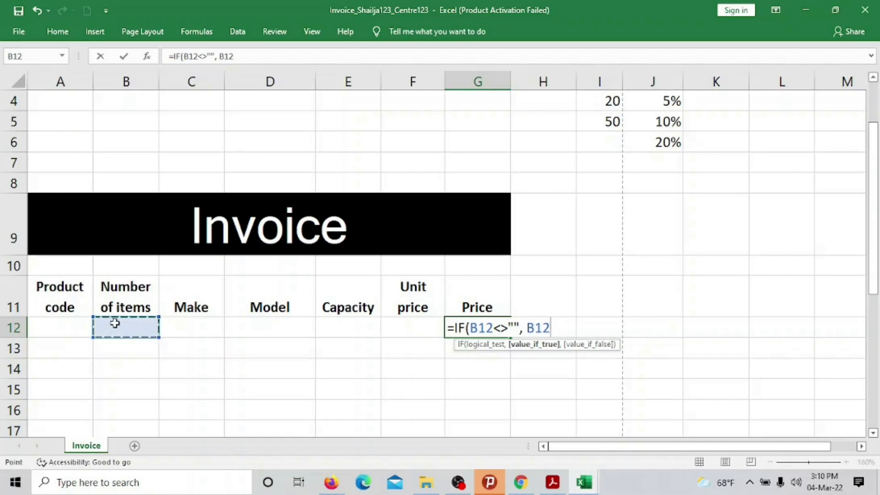
{"action": "type", "text": "*"}
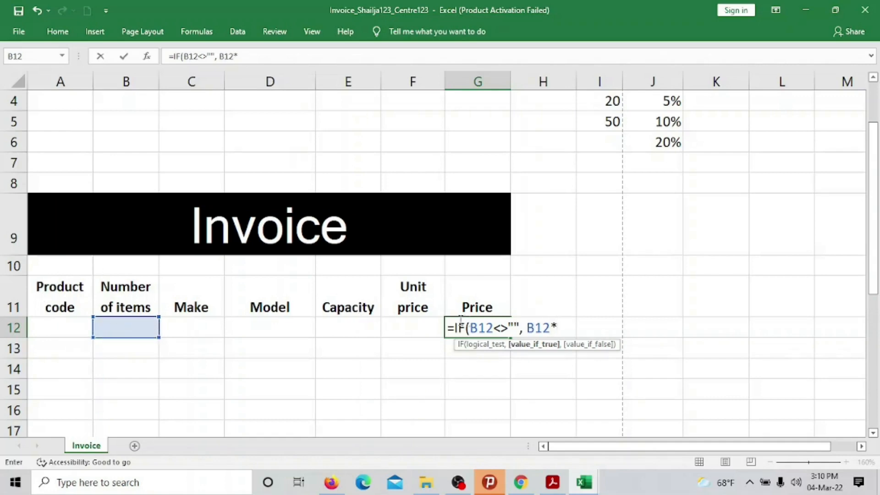
{"action": "left_click", "coordinate": [420, 323]}
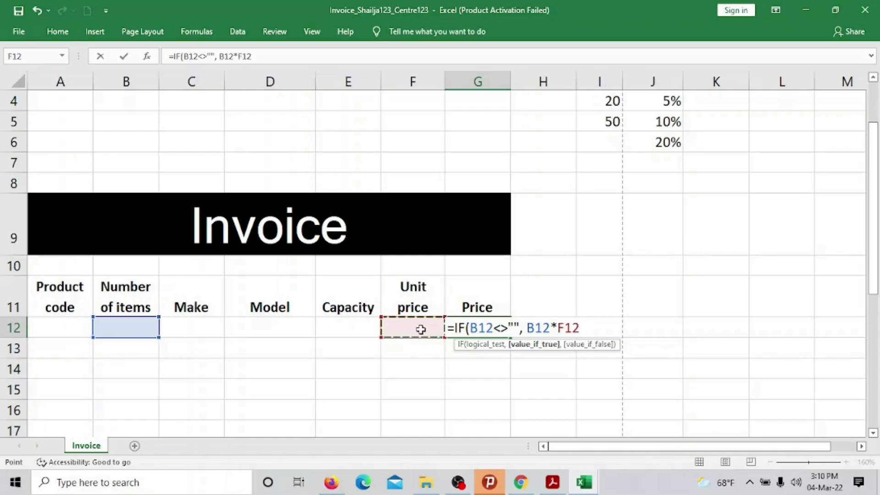
{"action": "type", "text": ","}
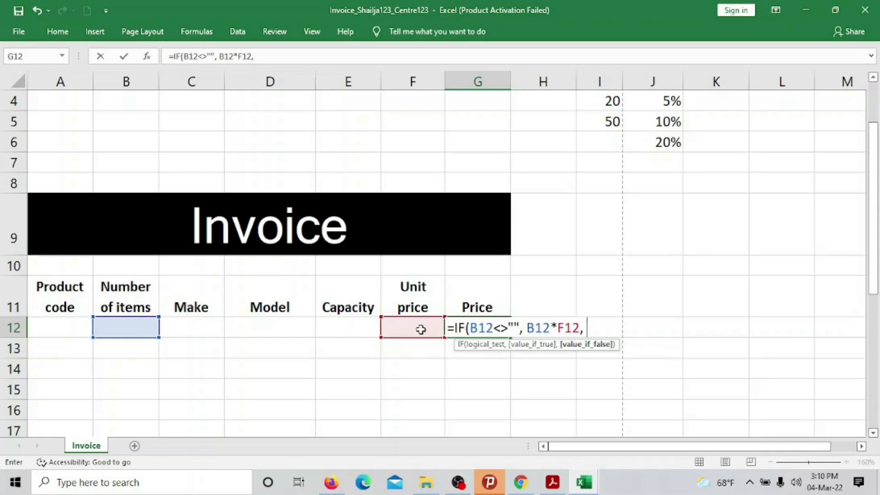
{"action": "type", "text": " \"\")"}
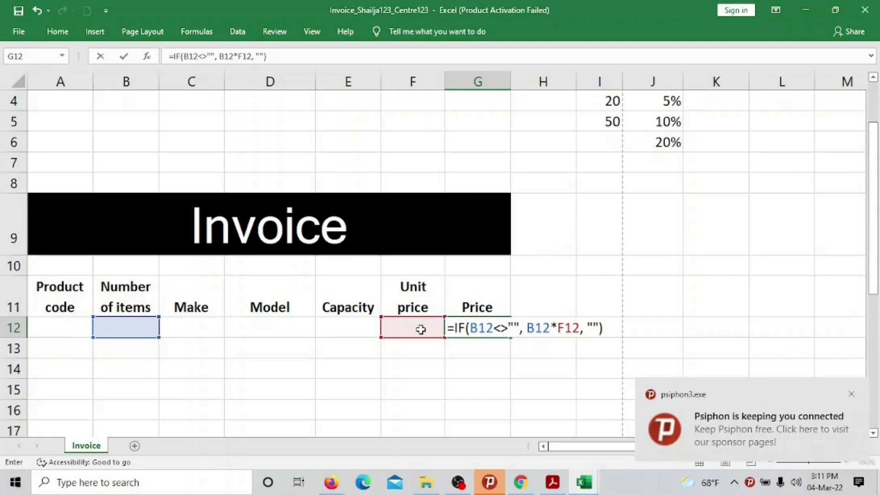
{"action": "key", "text": "Return"}
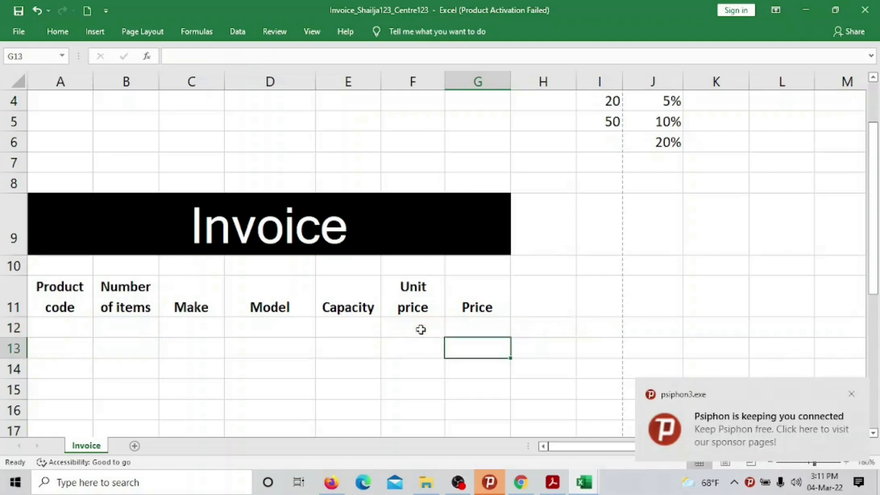
{"action": "left_click", "coordinate": [468, 322]}
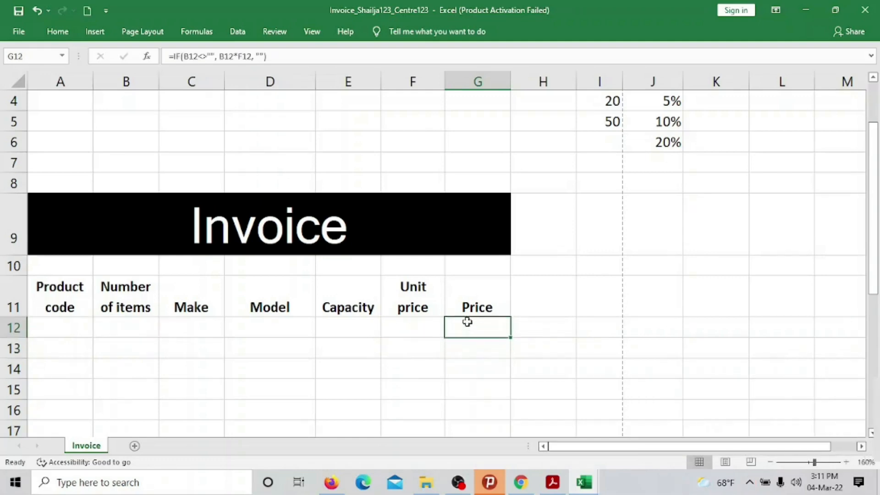
- Enter 2 as the number of items in B12 to test the price formula, and inspect the unit price cell F12
{"action": "left_click", "coordinate": [141, 331]}
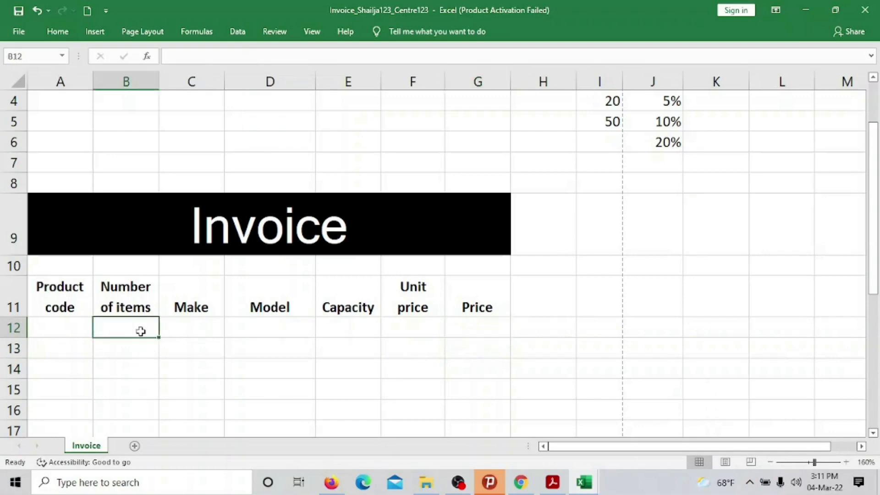
{"action": "type", "text": "2"}
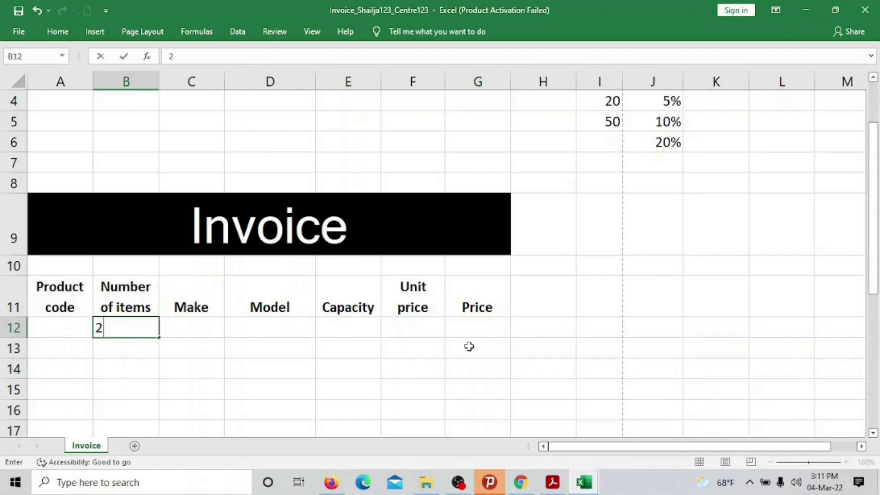
{"action": "left_click", "coordinate": [389, 335]}
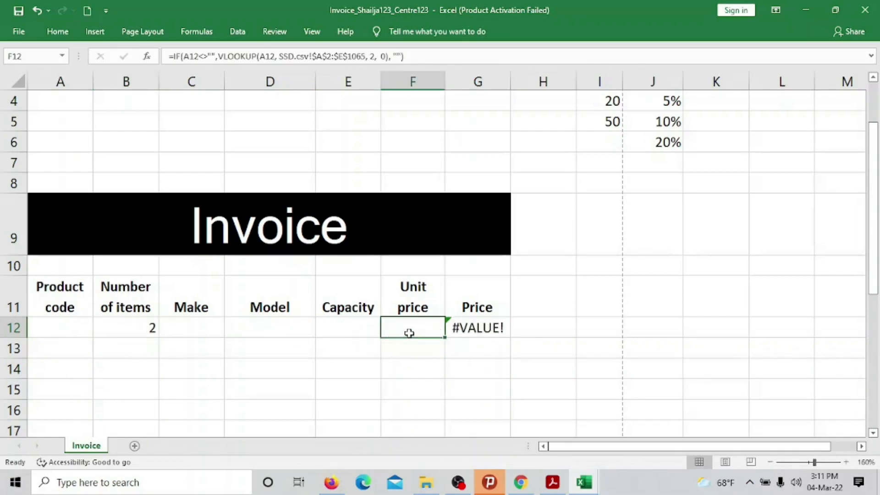
- Enter 10 as the unit price in F12 to test the price formula
{"action": "type", "text": "1"}
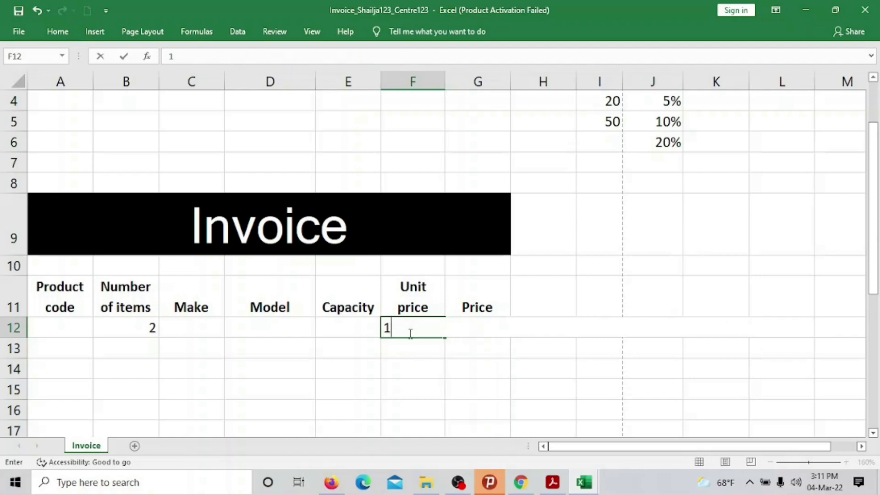
{"action": "type", "text": "0"}
{"action": "key", "text": "Return"}
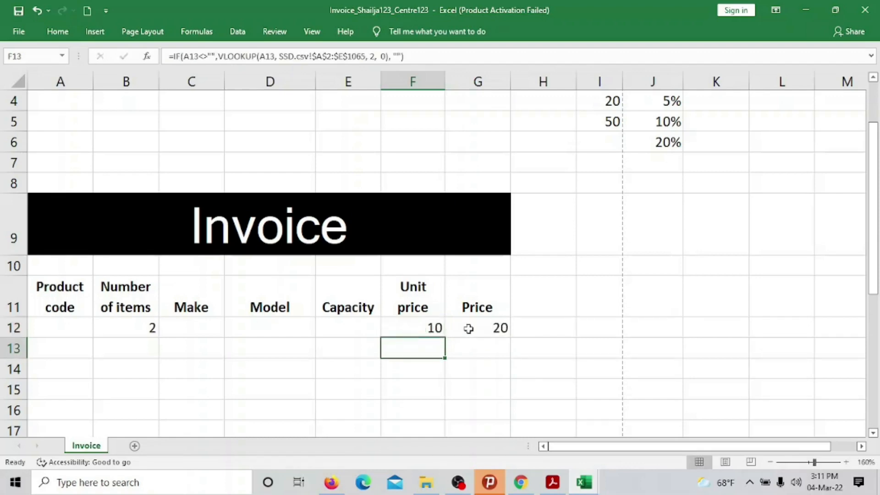
- Clear the test values from the number of items cell B12 and the unit price cell F12
{"action": "left_click", "coordinate": [120, 330]}
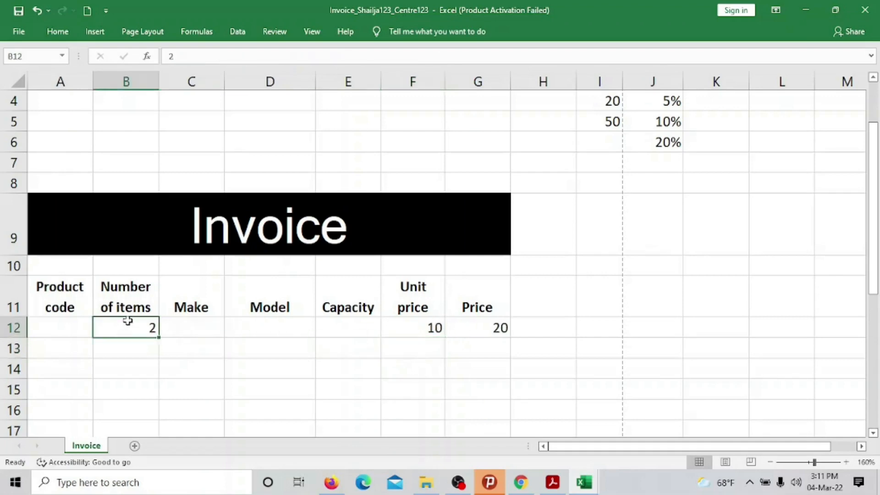
{"action": "key", "text": "Delete"}
{"action": "left_click", "coordinate": [162, 364]}
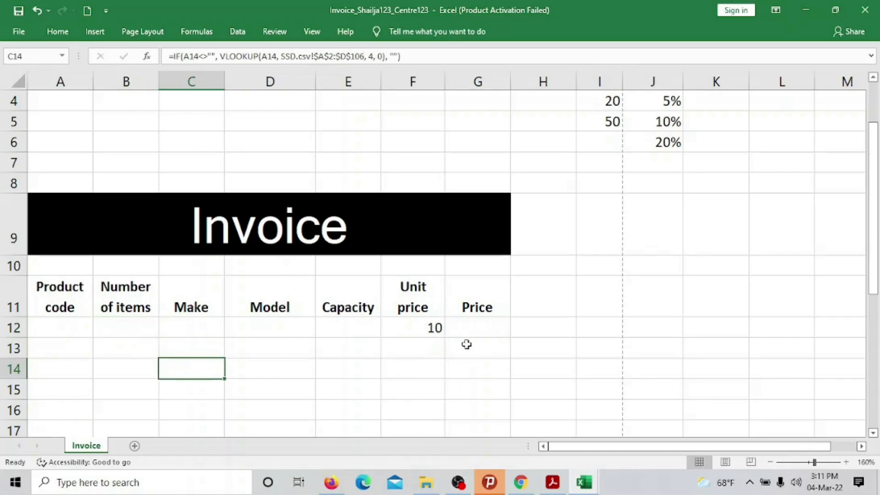
{"action": "left_click", "coordinate": [419, 329]}
{"action": "key", "text": "Delete"}
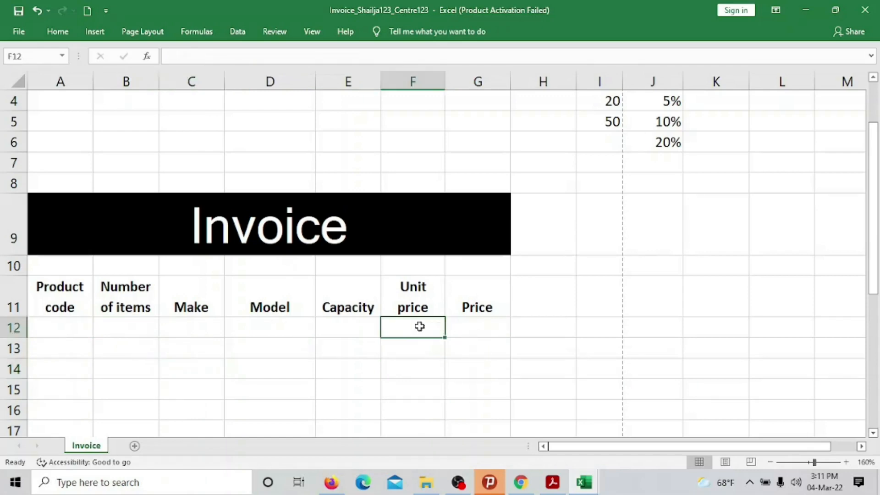
- Switch to the exam paper in Acrobat Reader and highlight all of question 4 as completed
{"action": "left_click", "coordinate": [553, 483]}
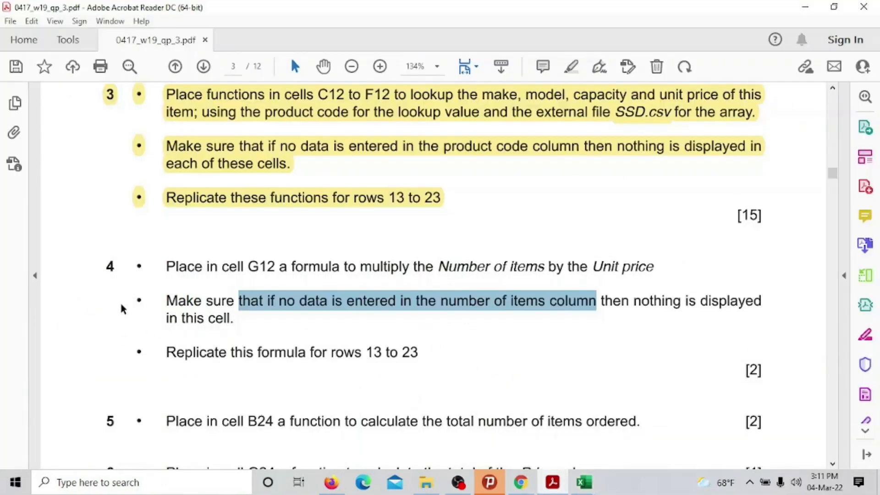
{"action": "left_click_drag", "start_coordinate": [112, 269], "coordinate": [440, 348]}
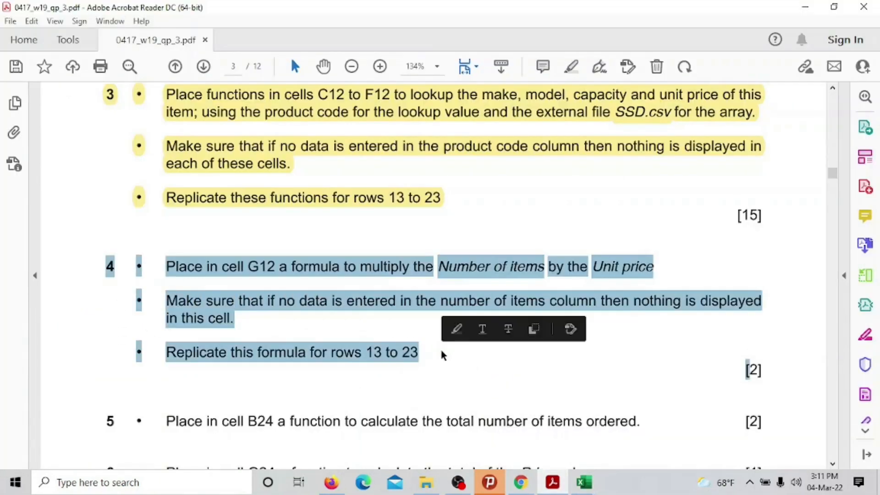
{"action": "left_click", "coordinate": [455, 331]}
{"action": "scroll", "coordinate": [459, 352], "scroll_direction": "down", "scroll_amount": 3}
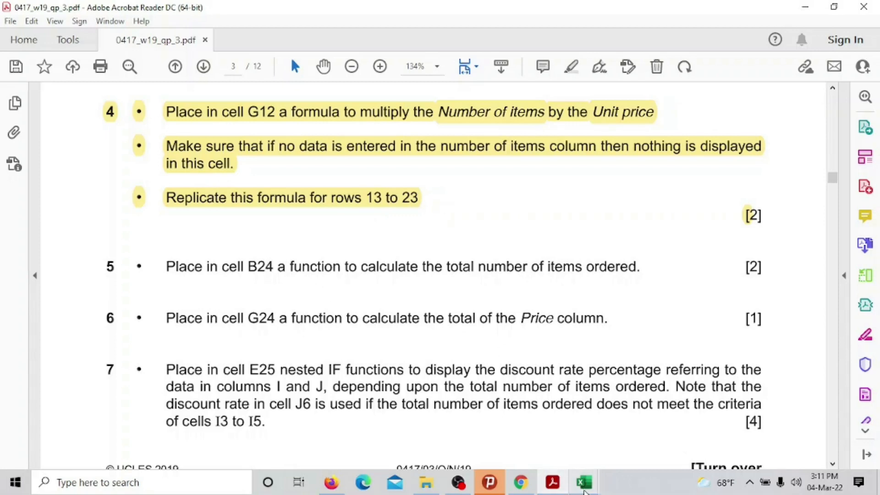
- Switch to the Excel invoice workbook and fill the price formula from G12 down to G23
{"action": "mouse_move", "coordinate": [585, 485]}
{"action": "left_click", "coordinate": [484, 442]}
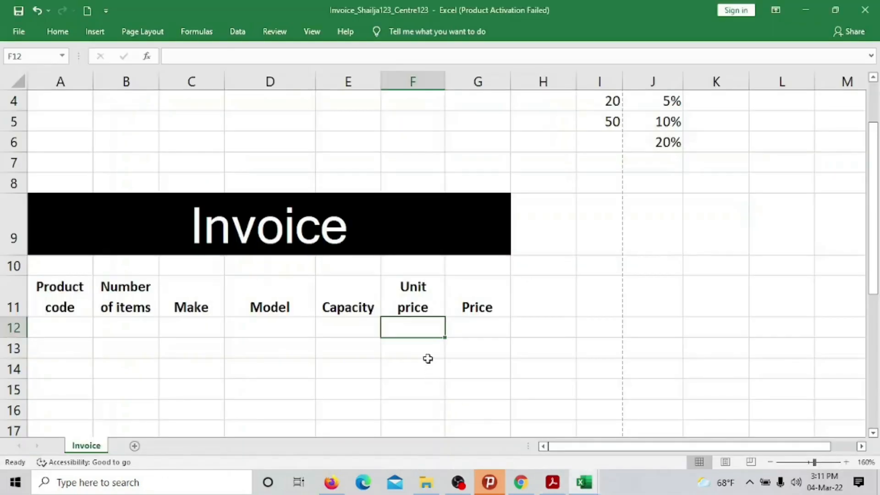
{"action": "left_click", "coordinate": [485, 323]}
{"action": "scroll", "coordinate": [507, 341], "scroll_direction": "down", "scroll_amount": 2}
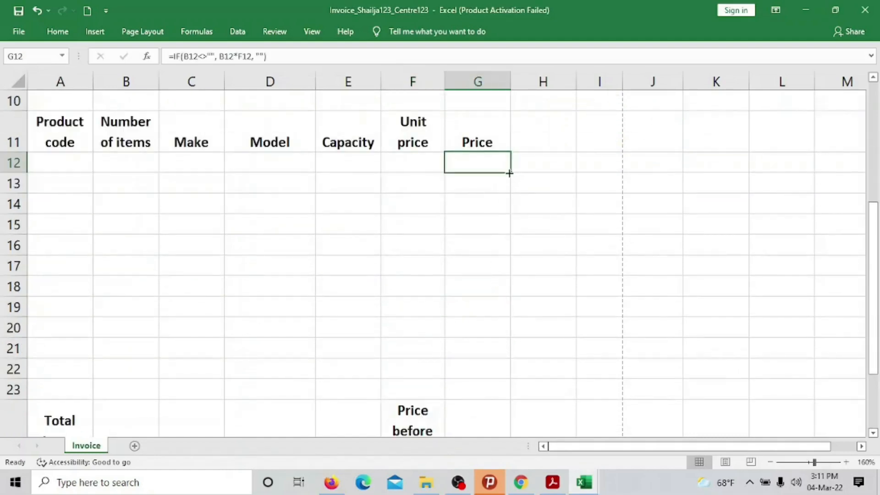
{"action": "left_click_drag", "start_coordinate": [511, 173], "coordinate": [512, 395]}
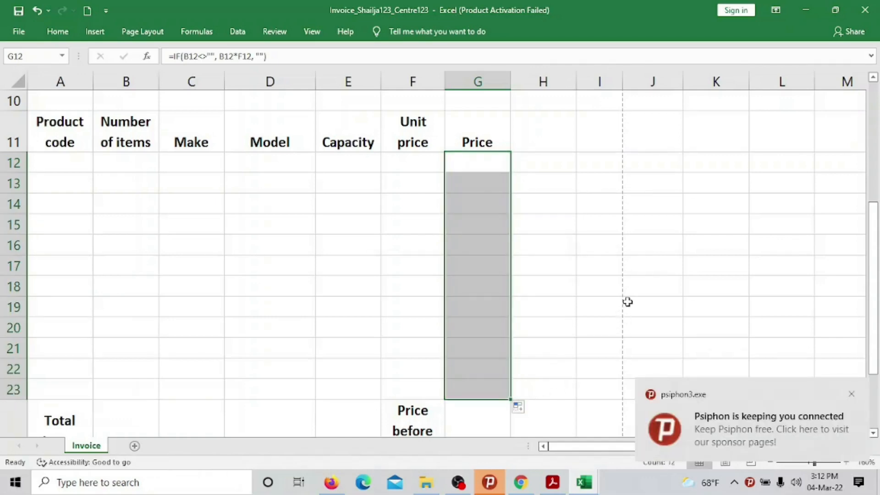
{"action": "left_click", "coordinate": [627, 302]}
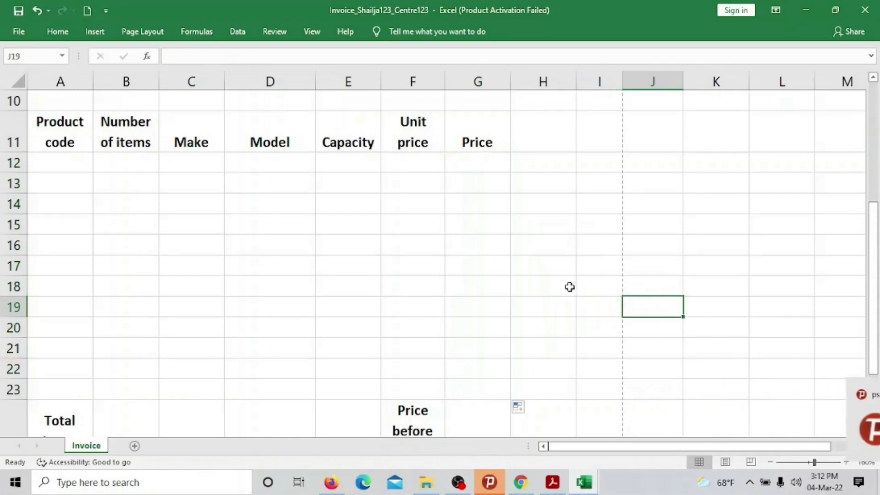
- Examine the total items formula in B24 and the Number of items rows it covers
{"action": "scroll", "coordinate": [569, 287], "scroll_direction": "down", "scroll_amount": 2}
{"action": "left_click", "coordinate": [142, 283]}
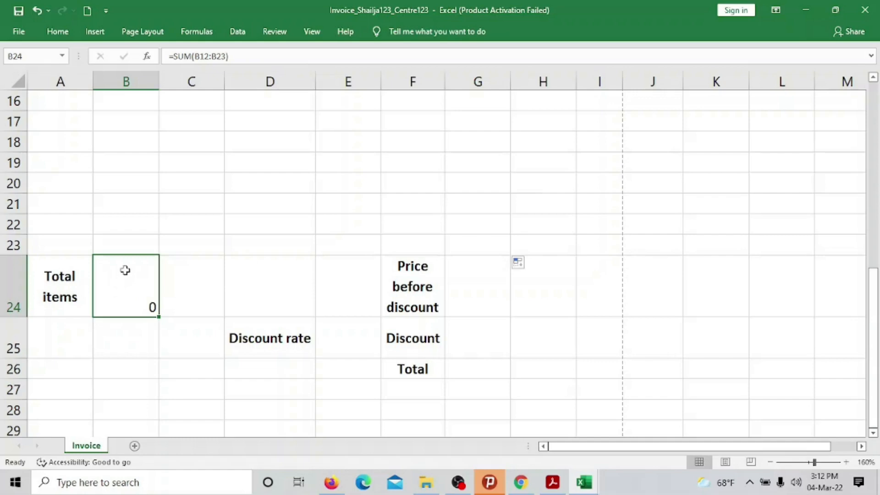
{"action": "scroll", "coordinate": [122, 275], "scroll_direction": "up", "scroll_amount": 5}
{"action": "scroll", "coordinate": [127, 303], "scroll_direction": "down", "scroll_amount": 3}
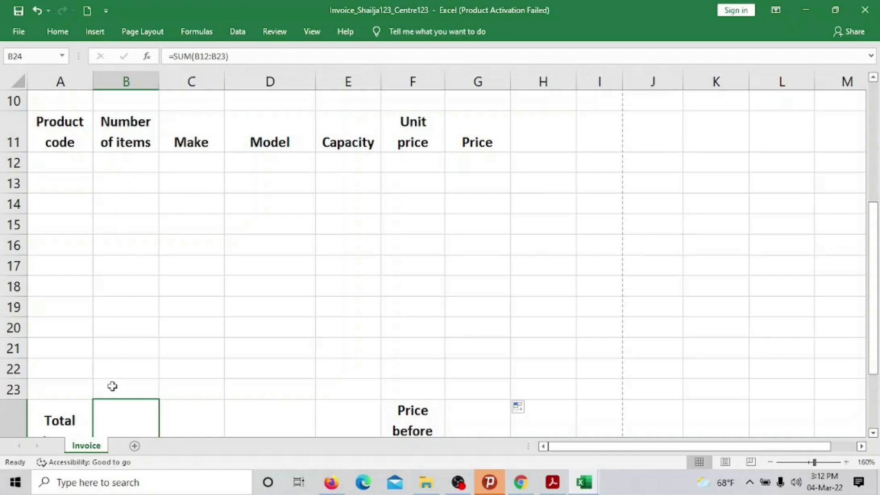
{"action": "scroll", "coordinate": [112, 387], "scroll_direction": "down", "scroll_amount": 3}
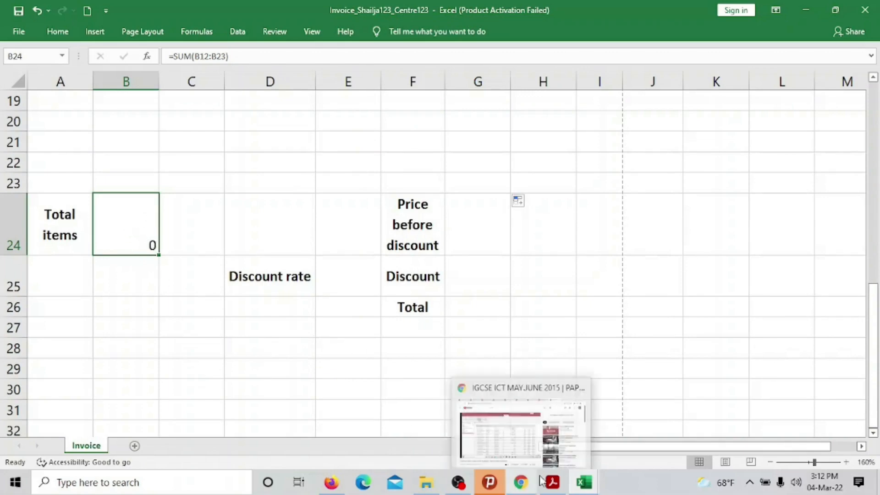
- Switch to the exam paper in Acrobat Reader and highlight question 5 as completed
{"action": "left_click", "coordinate": [557, 490]}
{"action": "left_click_drag", "start_coordinate": [107, 263], "coordinate": [651, 280]}
{"action": "left_click", "coordinate": [668, 241]}
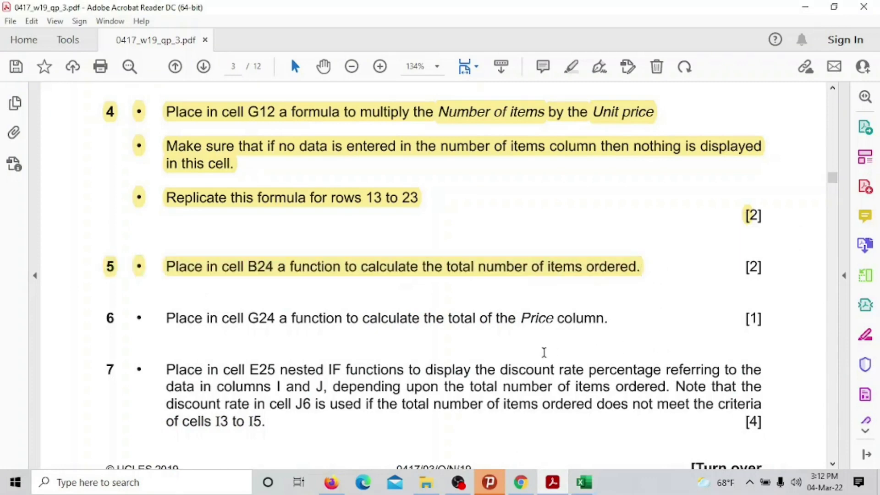
- Locate cell G24 and the Price column in the Excel invoice, and read question 6's instruction to total that column in the exam paper
{"action": "scroll", "coordinate": [544, 352], "scroll_direction": "down", "scroll_amount": 2}
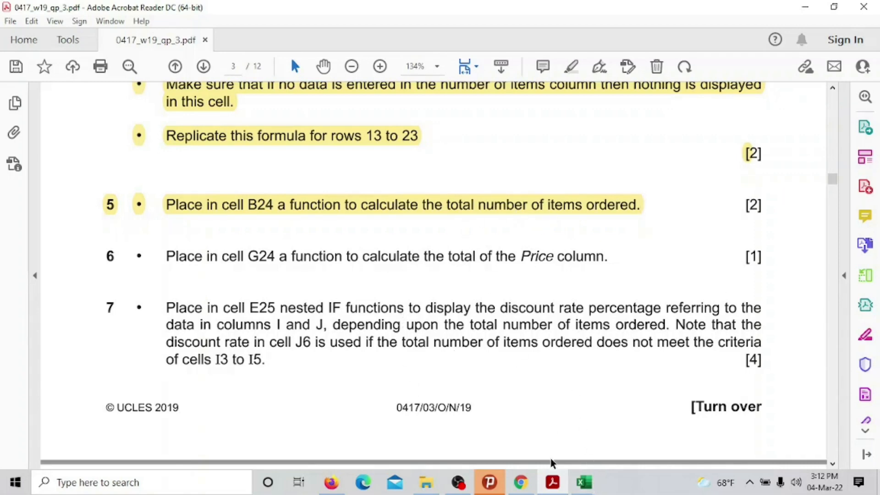
{"action": "left_click", "coordinate": [584, 482]}
{"action": "left_click", "coordinate": [569, 448]}
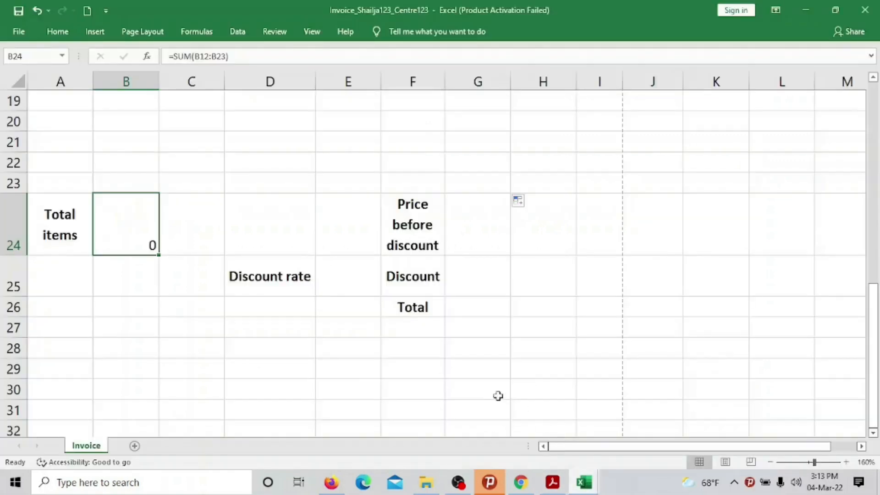
{"action": "left_click", "coordinate": [480, 239]}
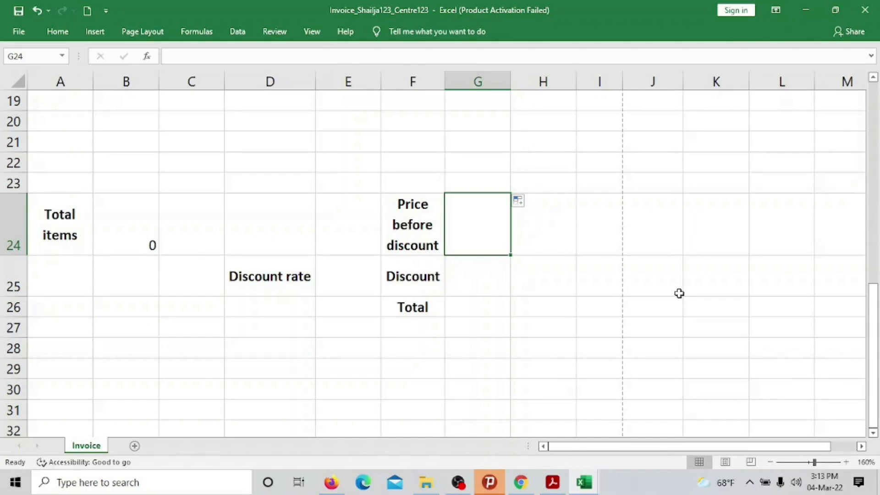
{"action": "scroll", "coordinate": [680, 294], "scroll_direction": "up", "scroll_amount": 3}
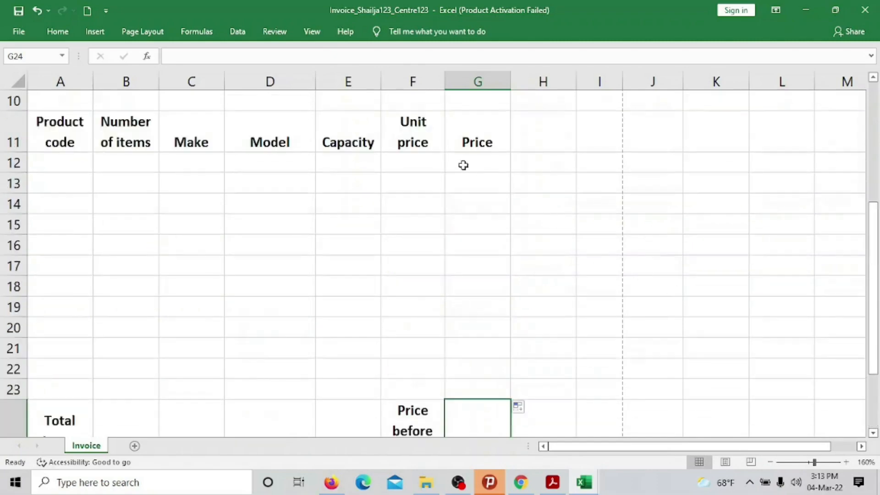
{"action": "left_click", "coordinate": [553, 483]}
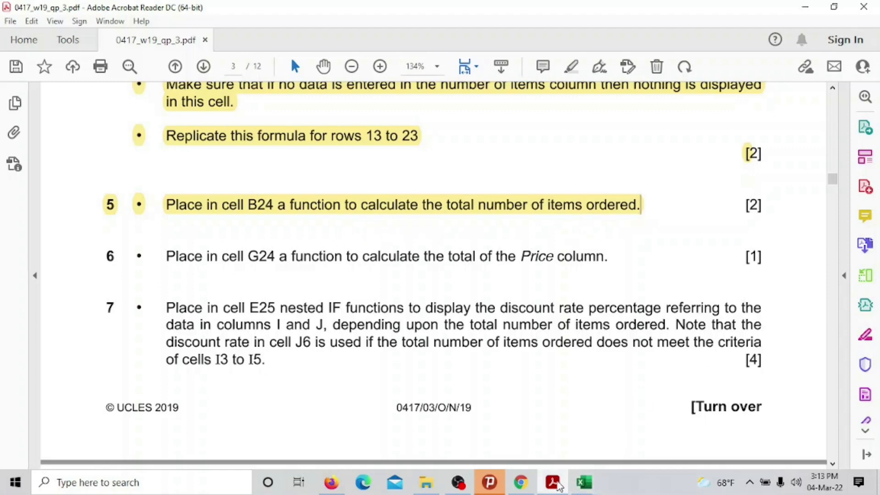
{"action": "mouse_move", "coordinate": [555, 489]}
{"action": "left_click_drag", "start_coordinate": [362, 257], "coordinate": [492, 259]}
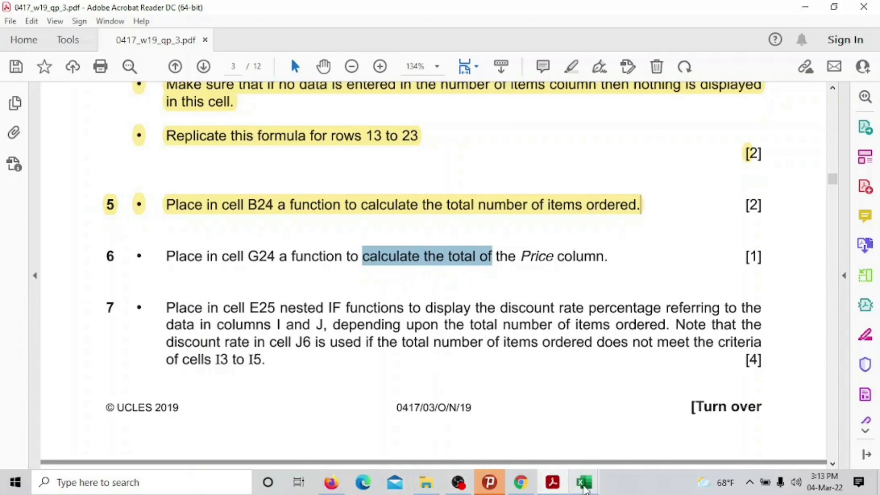
- Switch to the Excel invoice workbook and enter =SUM(G12:G23) in the Price before discount cell G24
{"action": "mouse_move", "coordinate": [584, 482]}
{"action": "left_click", "coordinate": [563, 442]}
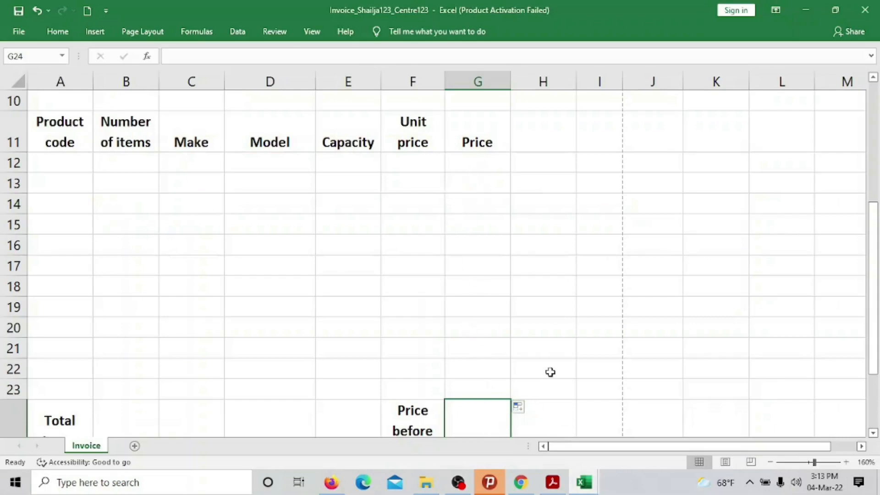
{"action": "scroll", "coordinate": [552, 396], "scroll_direction": "down", "scroll_amount": 1}
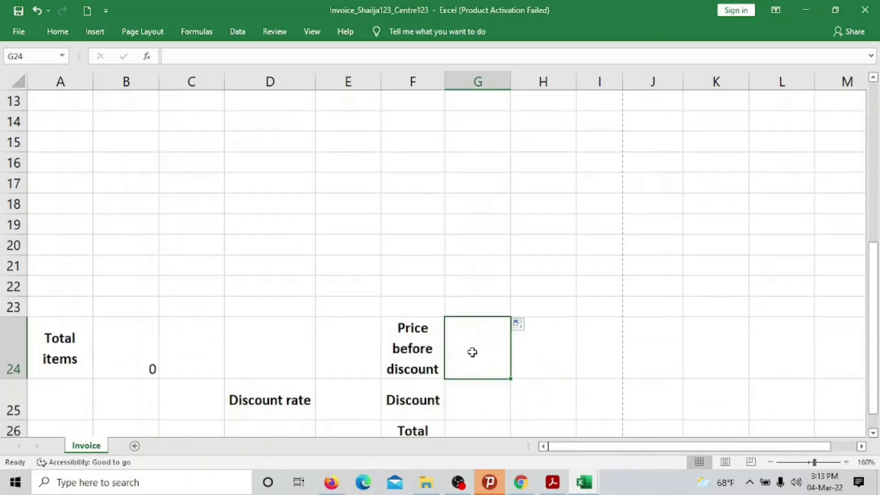
{"action": "type", "text": "="}
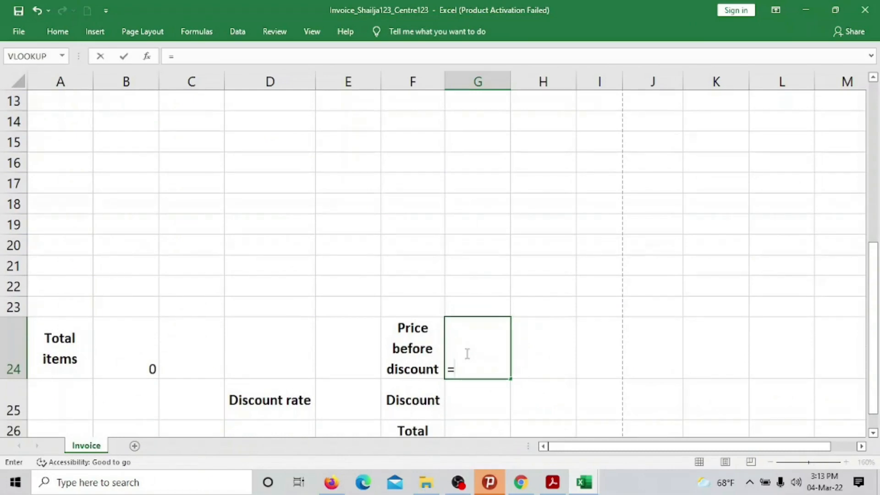
{"action": "type", "text": "S"}
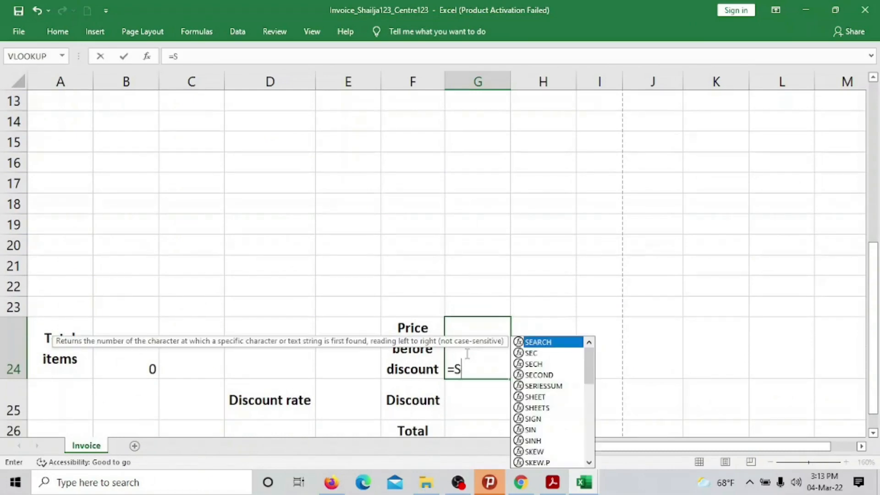
{"action": "type", "text": "UM"}
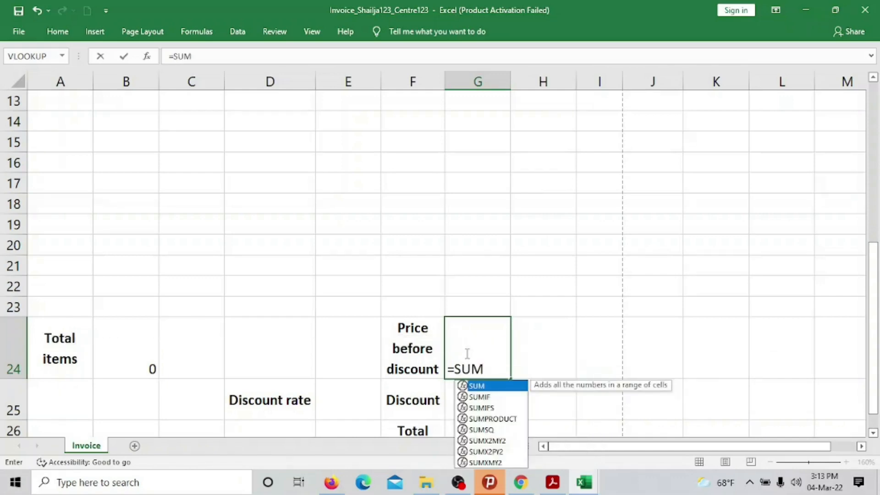
{"action": "type", "text": "("}
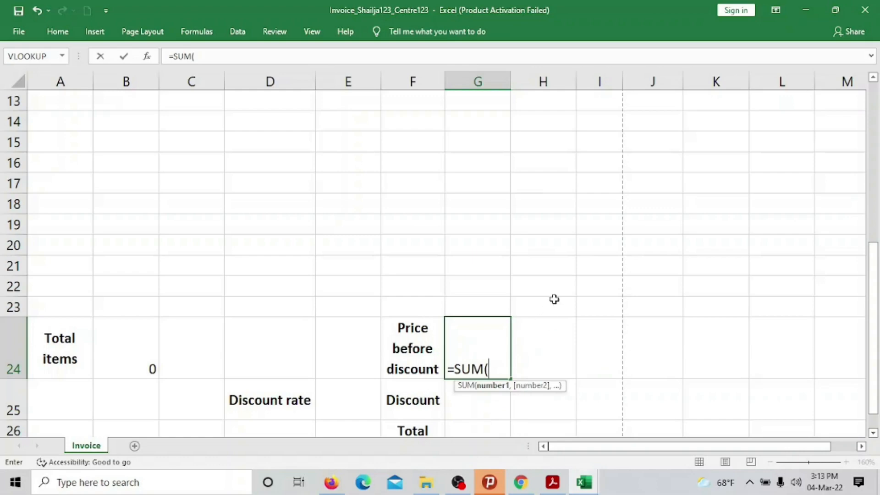
{"action": "scroll", "coordinate": [538, 285], "scroll_direction": "up", "scroll_amount": 2}
{"action": "left_click", "coordinate": [474, 268]}
{"action": "left_click_drag", "start_coordinate": [474, 270], "coordinate": [460, 327]}
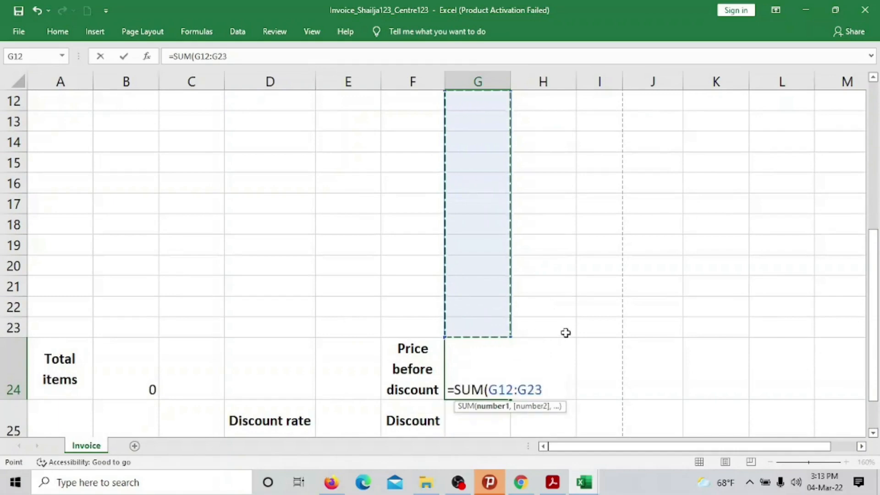
{"action": "type", "text": ")"}
{"action": "key", "text": "Return"}
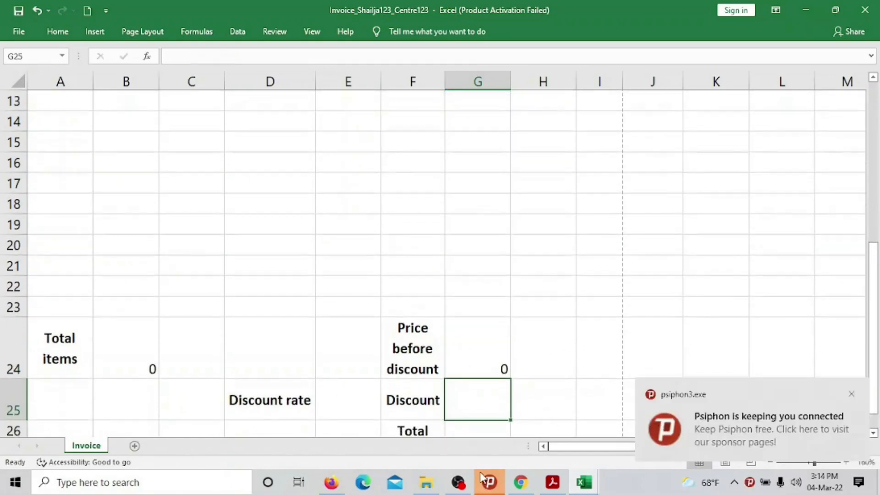
- Read question 7's instruction on the nested IF discount rate using columns I and J, and return to the Excel invoice workbook
{"action": "mouse_move", "coordinate": [486, 486]}
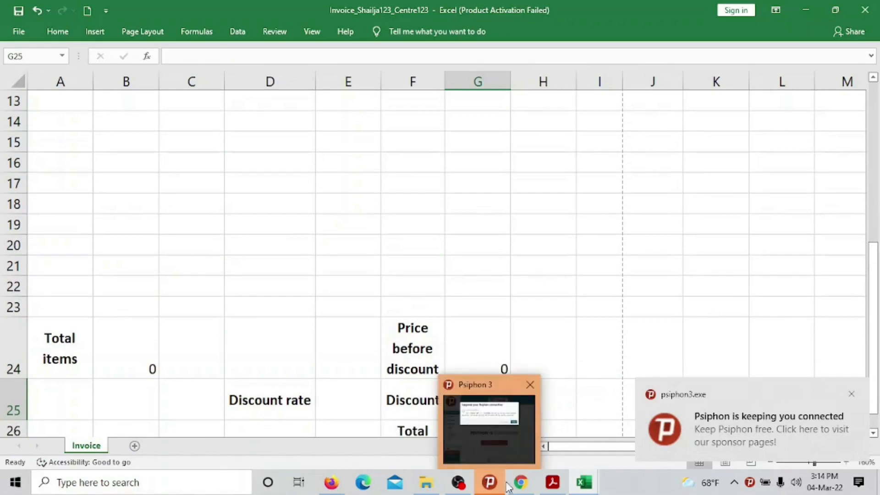
{"action": "left_click", "coordinate": [552, 482]}
{"action": "scroll", "coordinate": [280, 257], "scroll_direction": "down", "scroll_amount": 2}
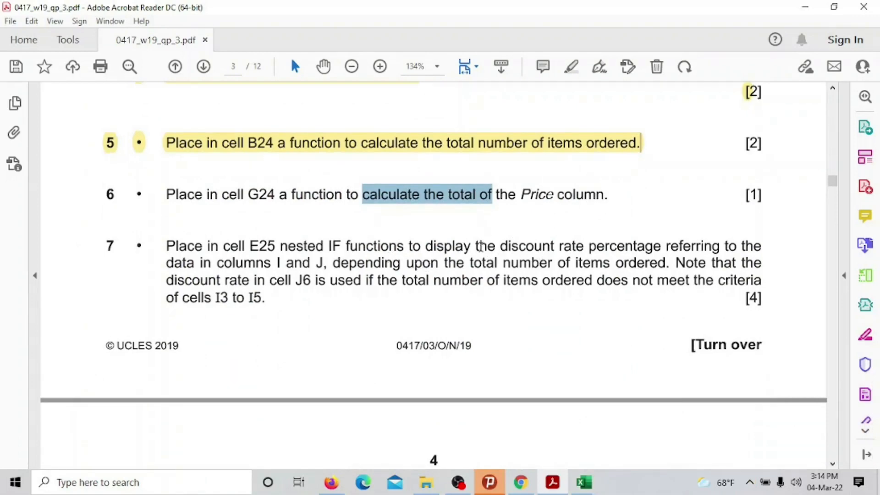
{"action": "left_click_drag", "start_coordinate": [476, 246], "coordinate": [716, 248]}
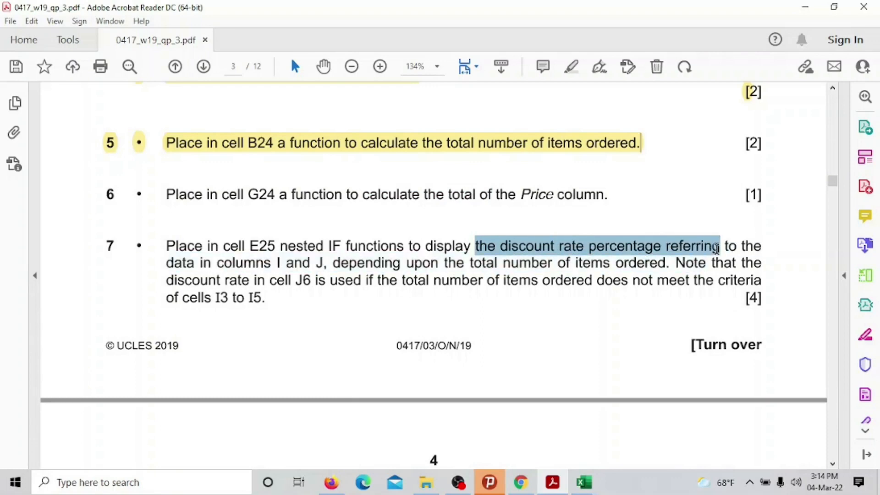
{"action": "left_click_drag", "start_coordinate": [217, 263], "coordinate": [401, 263]}
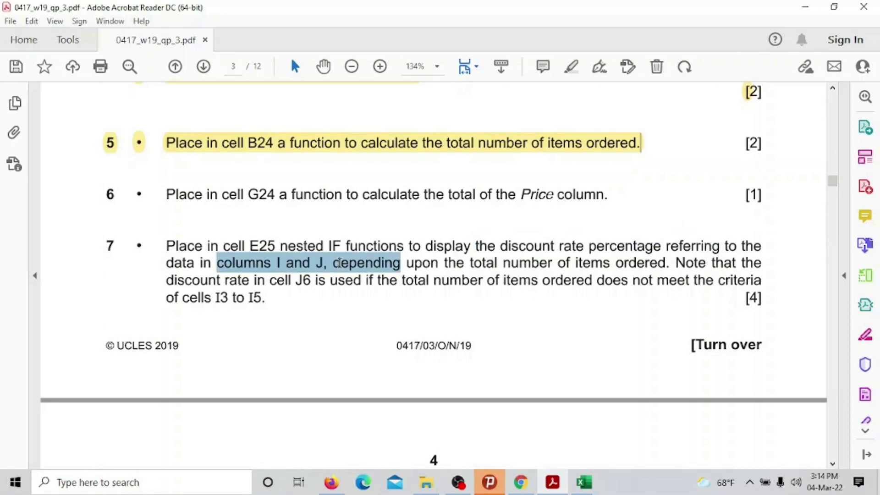
{"action": "left_click", "coordinate": [583, 482]}
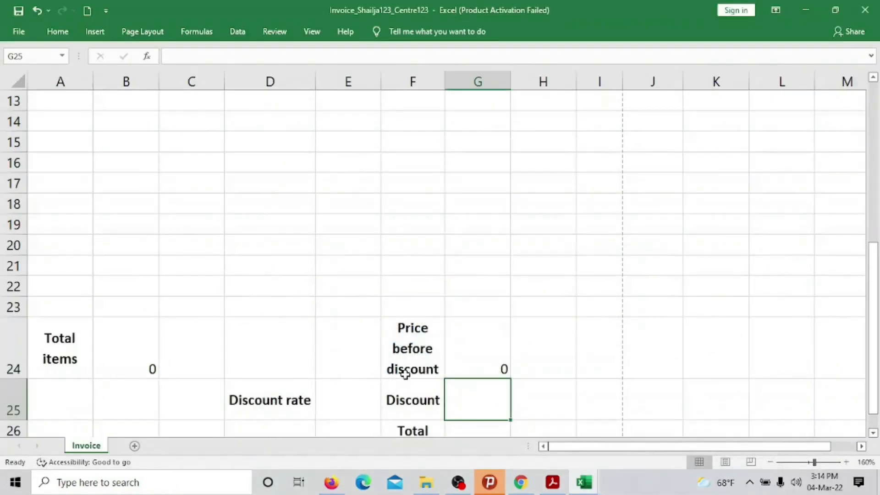
{"action": "scroll", "coordinate": [623, 336], "scroll_direction": "down", "scroll_amount": 8}
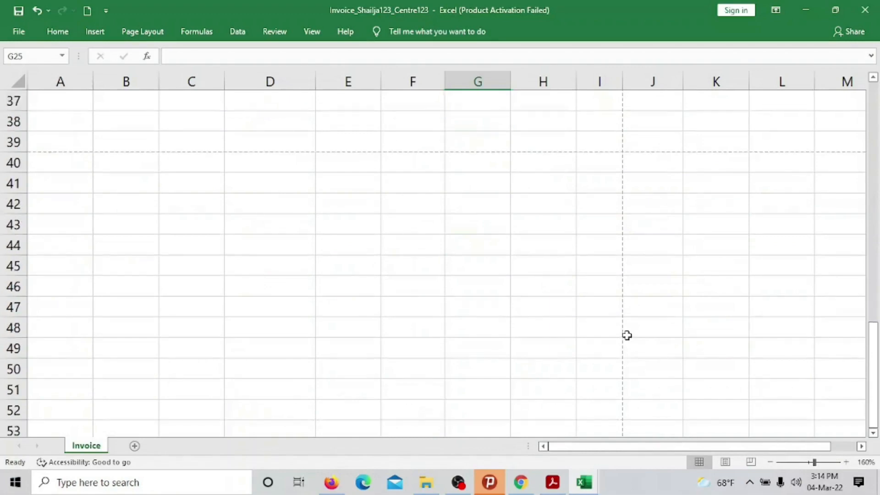
{"action": "scroll", "coordinate": [627, 335], "scroll_direction": "down", "scroll_amount": 8}
{"action": "scroll", "coordinate": [627, 335], "scroll_direction": "up", "scroll_amount": 14}
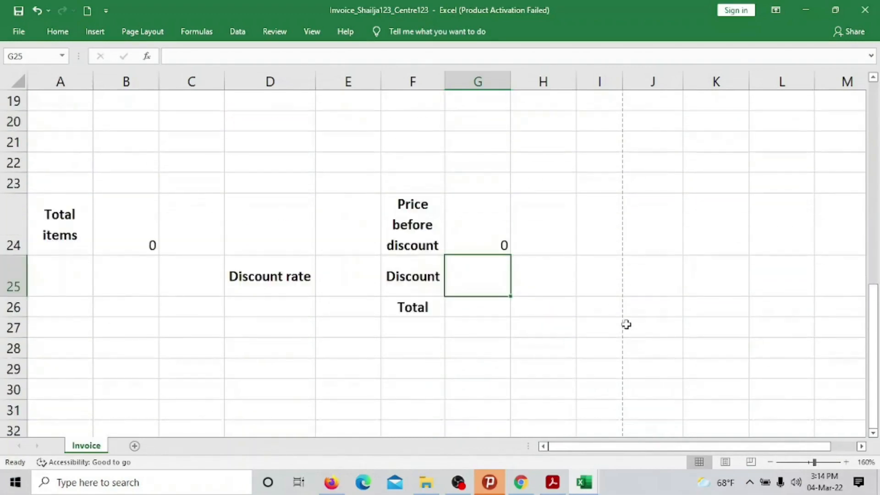
{"action": "scroll", "coordinate": [626, 324], "scroll_direction": "up", "scroll_amount": 4}
{"action": "scroll", "coordinate": [627, 324], "scroll_direction": "down", "scroll_amount": 6}
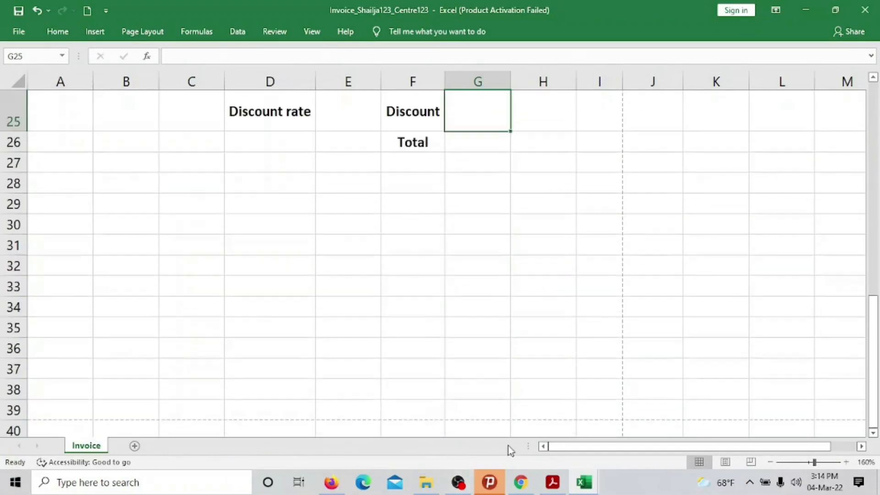
- Switch to the exam paper in Acrobat Reader and study question 7's rules on total items ordered, columns I and J, cells I3 to I5 and J6
{"action": "left_click", "coordinate": [552, 482]}
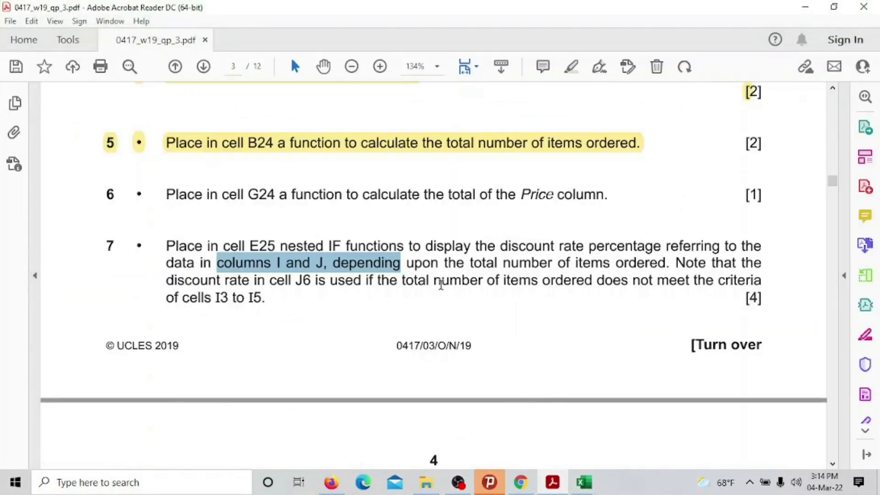
{"action": "left_click", "coordinate": [638, 294]}
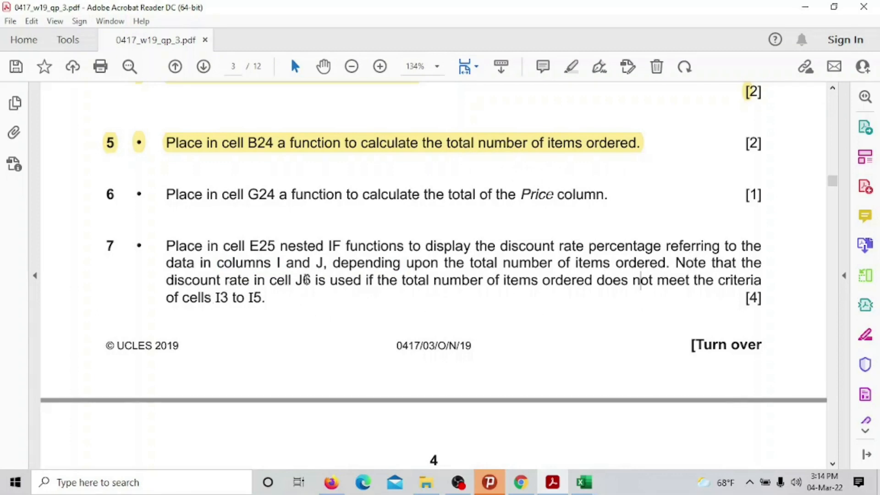
{"action": "left_click_drag", "start_coordinate": [295, 280], "coordinate": [315, 285]}
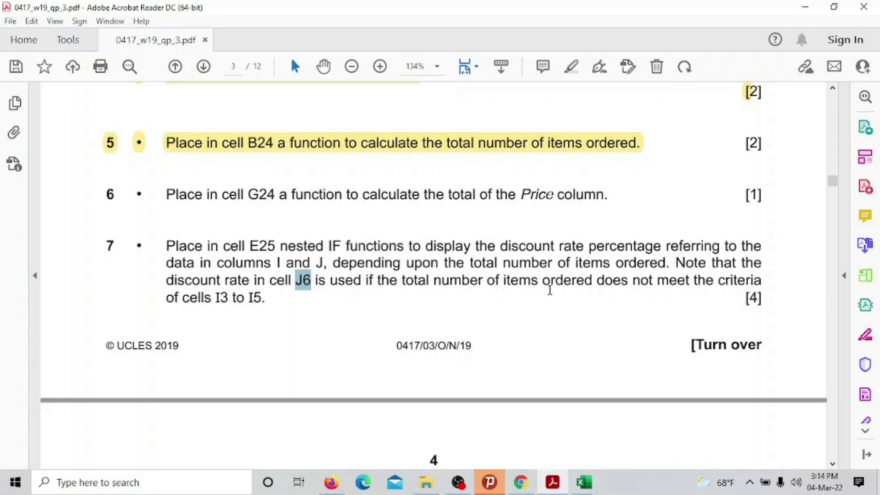
{"action": "left_click_drag", "start_coordinate": [544, 286], "coordinate": [668, 285]}
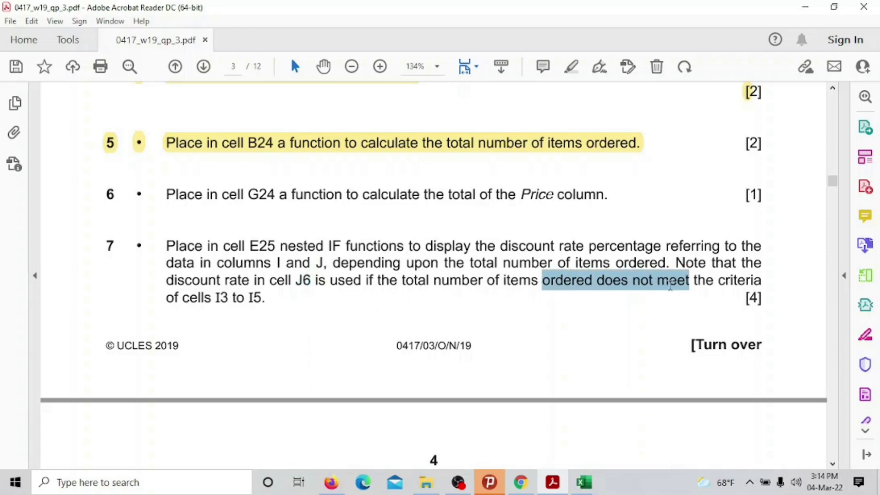
{"action": "left_click_drag", "start_coordinate": [216, 298], "coordinate": [251, 299]}
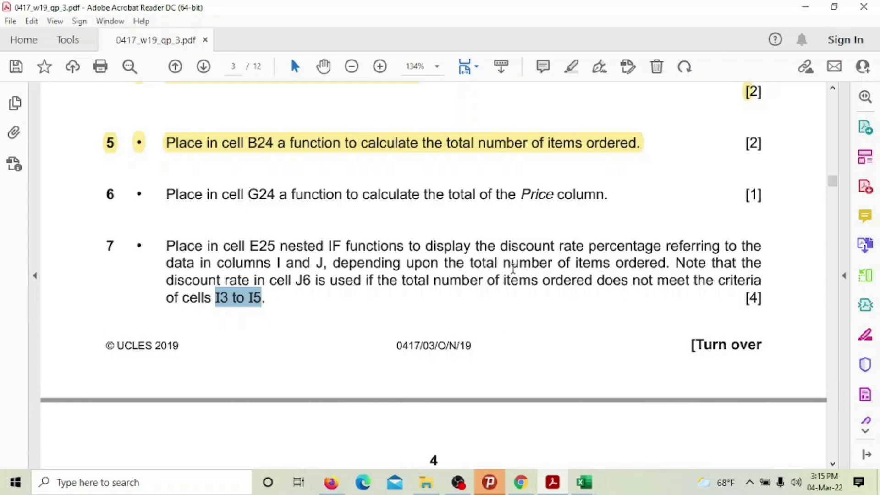
{"action": "left_click_drag", "start_coordinate": [428, 263], "coordinate": [626, 267]}
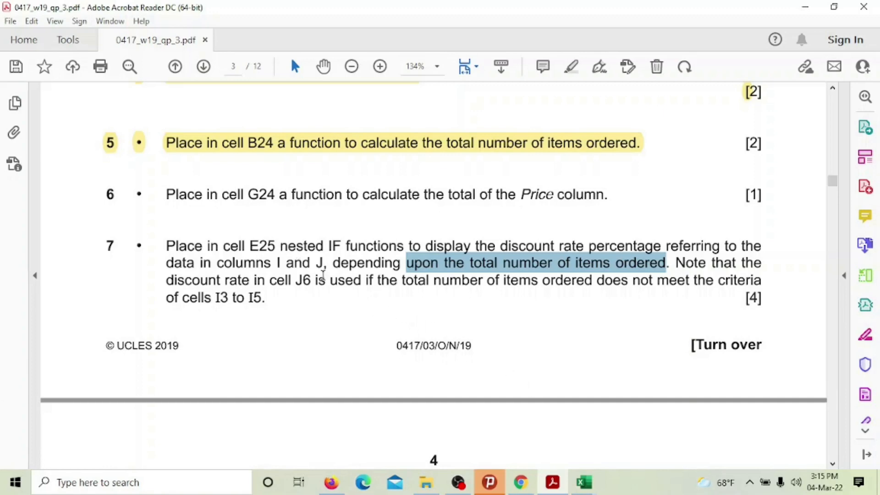
{"action": "left_click", "coordinate": [320, 263]}
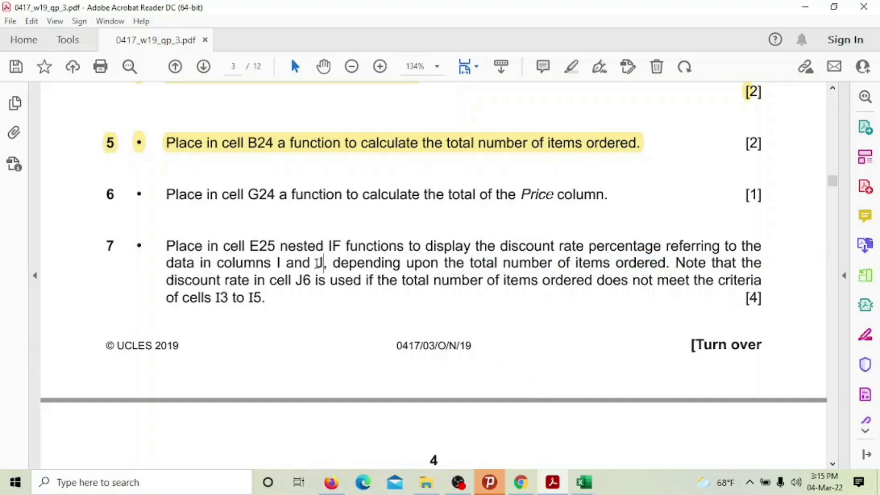
{"action": "double_click", "coordinate": [319, 263]}
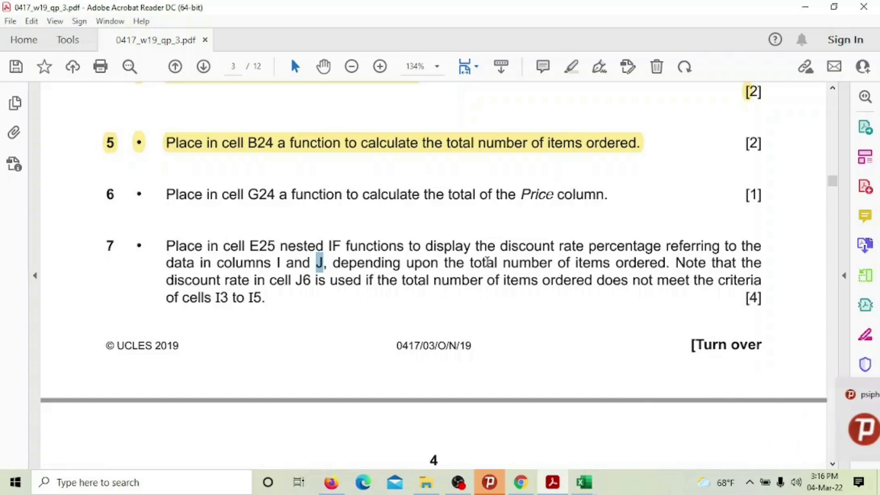
{"action": "left_click_drag", "start_coordinate": [470, 263], "coordinate": [573, 264]}
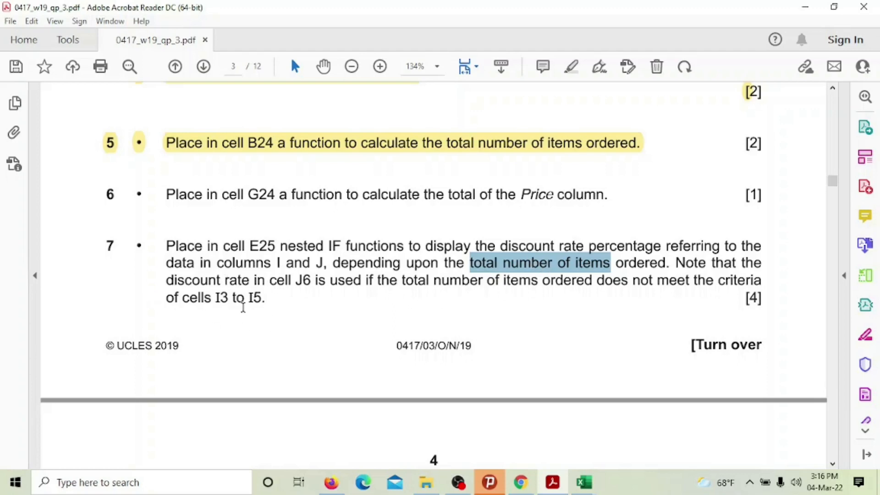
{"action": "left_click_drag", "start_coordinate": [252, 298], "coordinate": [262, 299]}
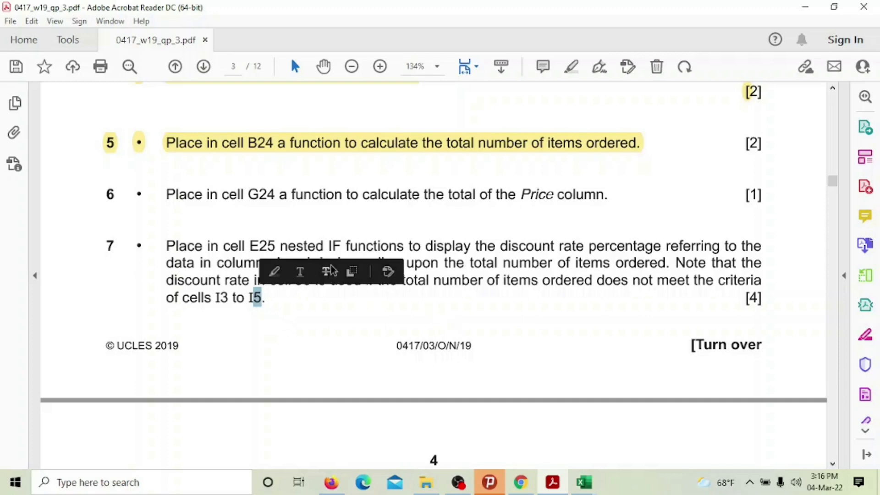
{"action": "left_click", "coordinate": [332, 247]}
{"action": "left_click_drag", "start_coordinate": [317, 262], "coordinate": [327, 264]}
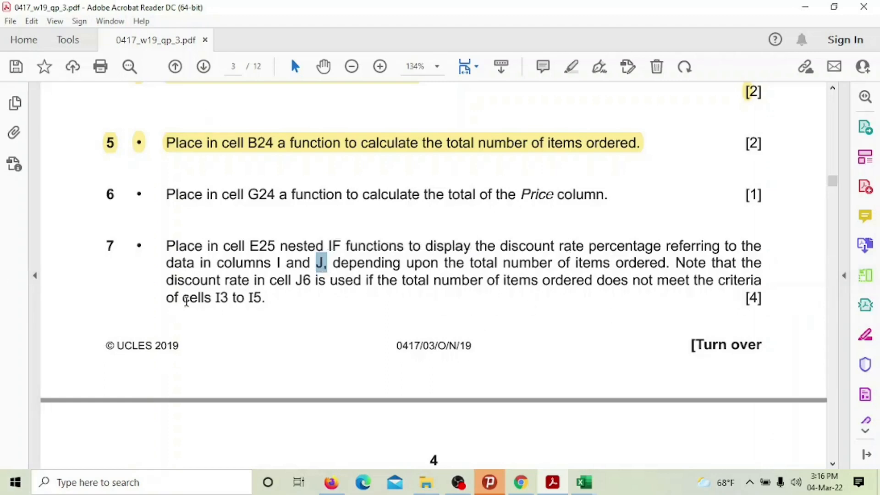
{"action": "left_click_drag", "start_coordinate": [269, 280], "coordinate": [311, 281]}
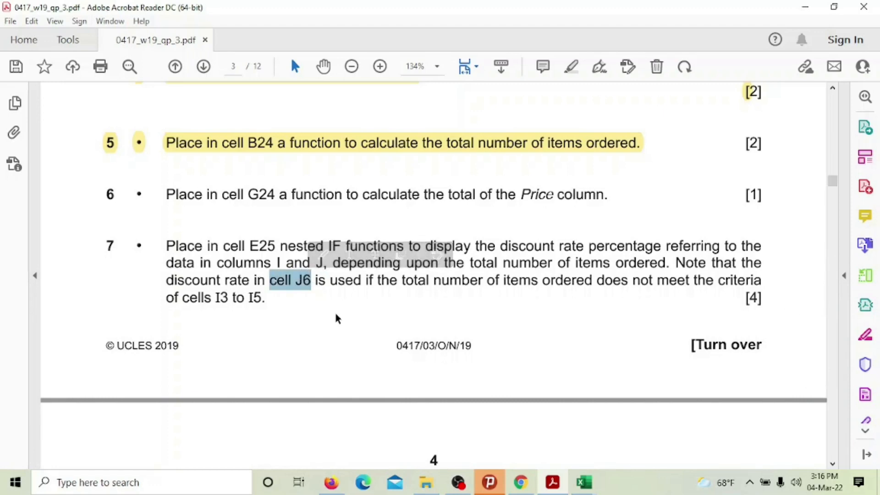
- Switch to the Excel invoice workbook and start the Discount rate formula in E25 with the test =IF(B24<I3
{"action": "mouse_move", "coordinate": [583, 487]}
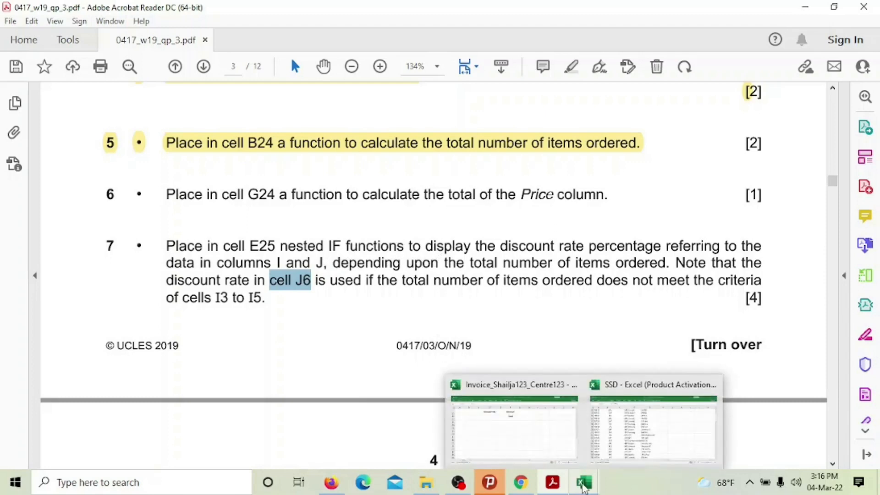
{"action": "left_click", "coordinate": [560, 445]}
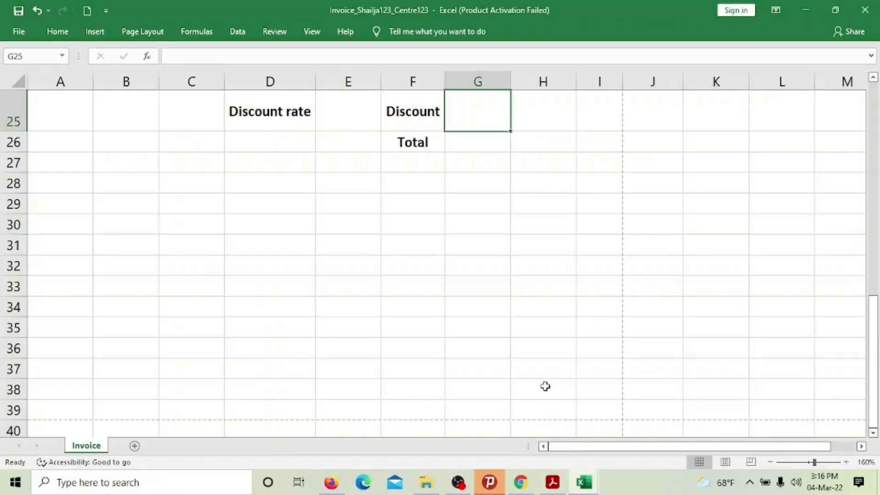
{"action": "scroll", "coordinate": [510, 355], "scroll_direction": "up", "scroll_amount": 3}
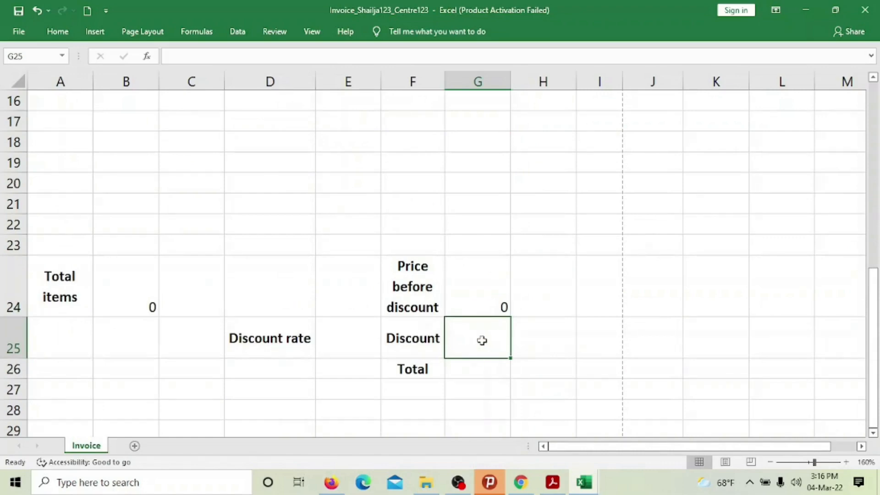
{"action": "left_click", "coordinate": [345, 330]}
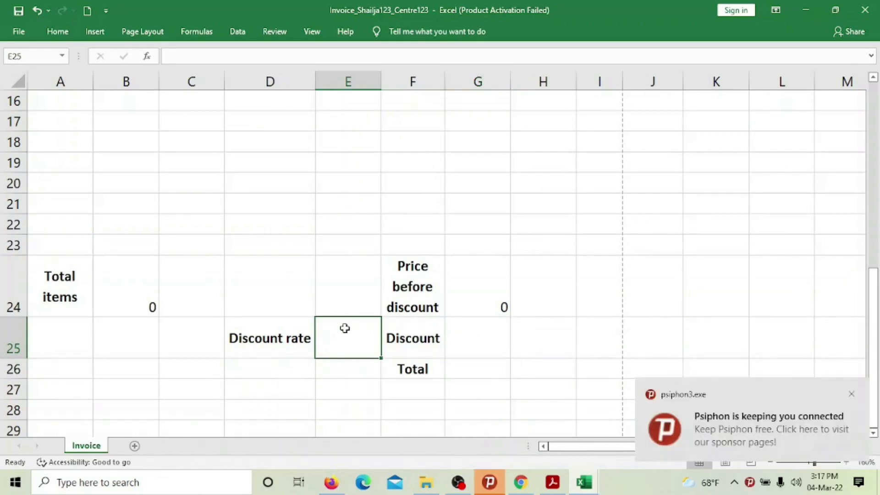
{"action": "type", "text": "="}
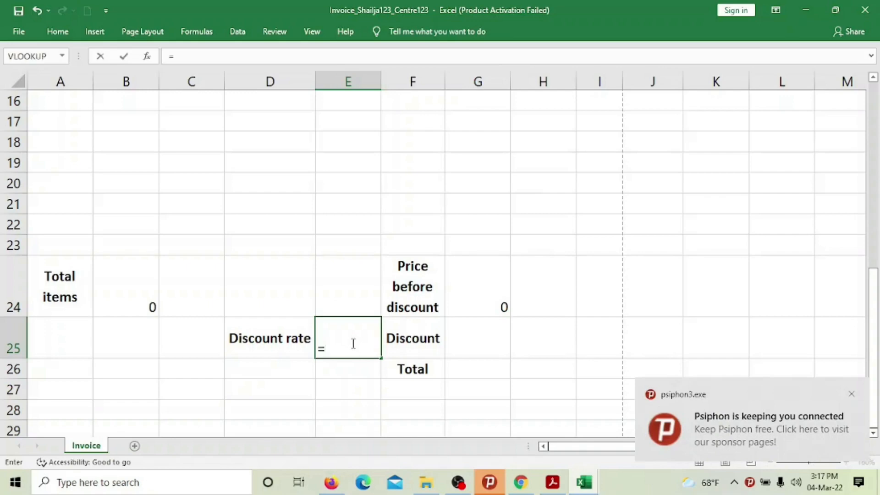
{"action": "type", "text": "IF("}
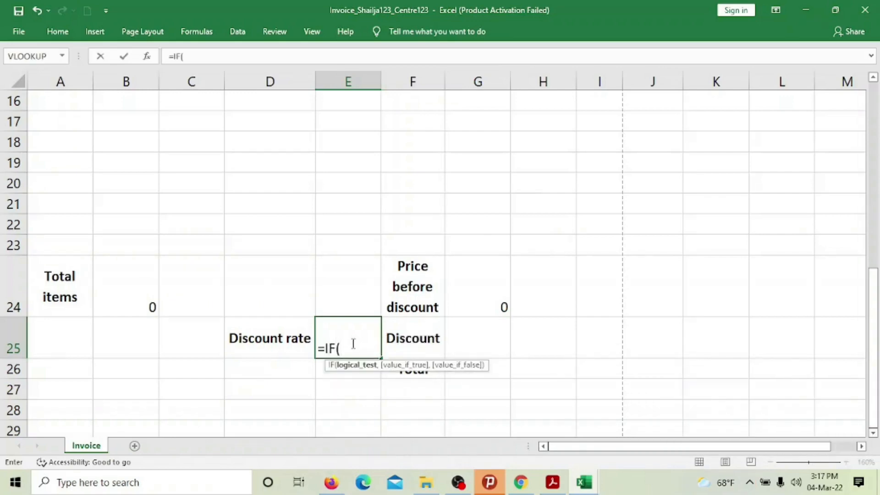
{"action": "left_click", "coordinate": [135, 287]}
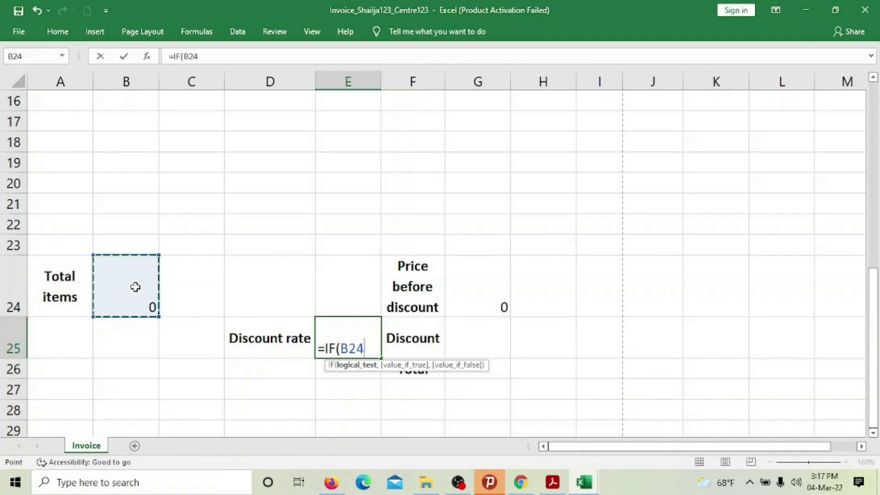
{"action": "type", "text": "<"}
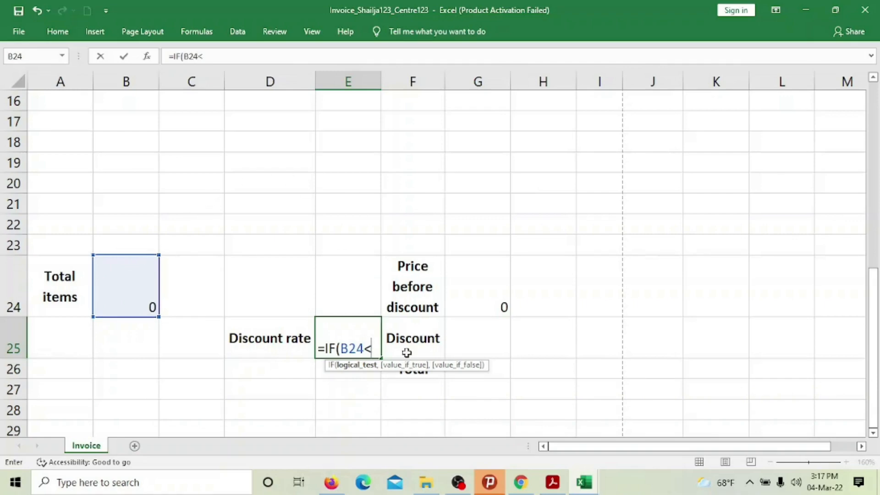
{"action": "scroll", "coordinate": [408, 349], "scroll_direction": "up", "scroll_amount": 5}
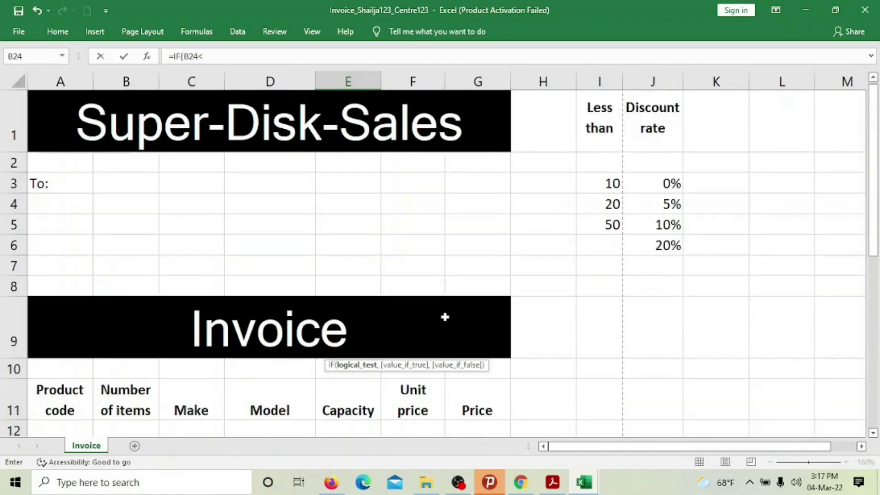
{"action": "left_click", "coordinate": [605, 185]}
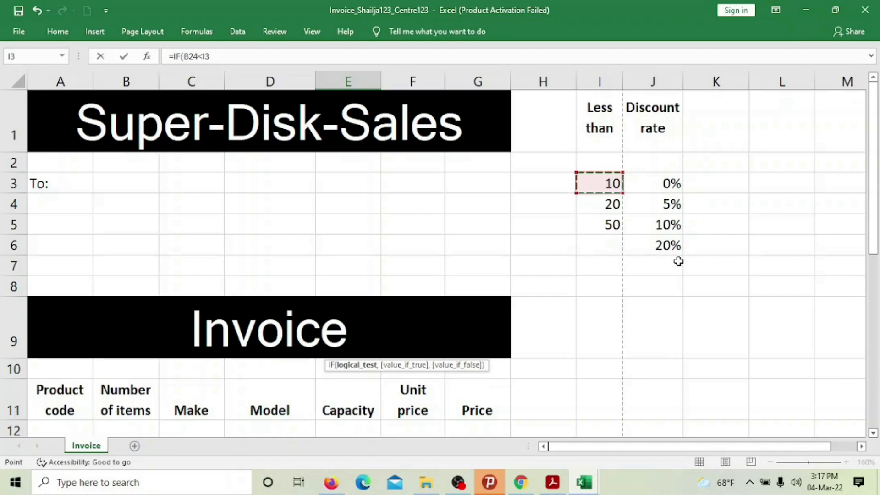
- Add J3 as the value if true of the first IF in the E25 formula, ending with a comma
{"action": "scroll", "coordinate": [674, 409], "scroll_direction": "down", "scroll_amount": 4}
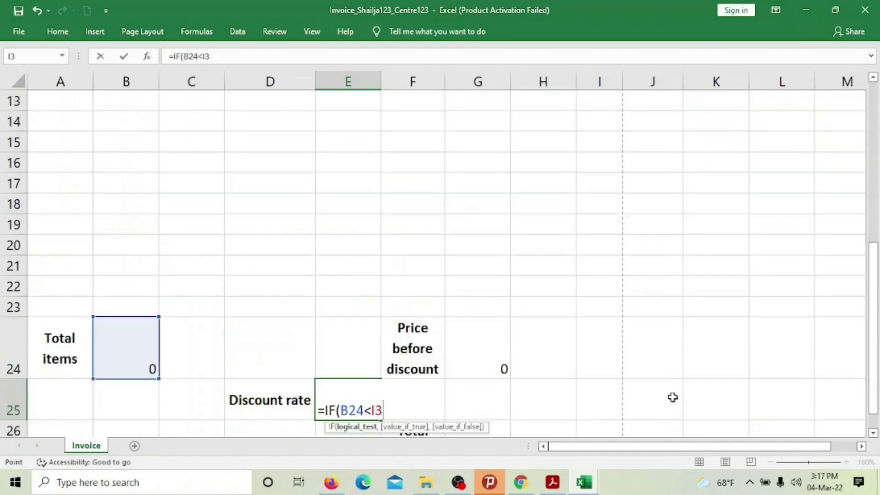
{"action": "type", "text": ","}
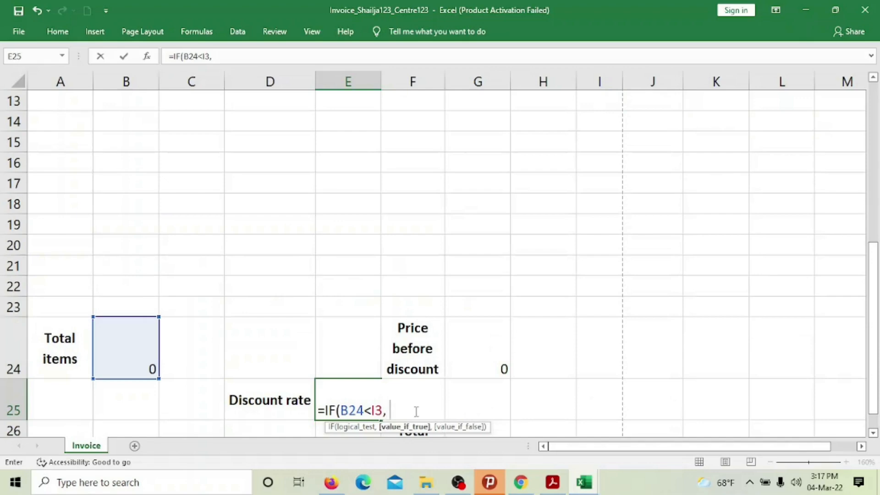
{"action": "scroll", "coordinate": [466, 230], "scroll_direction": "up", "scroll_amount": 3}
{"action": "scroll", "coordinate": [680, 141], "scroll_direction": "up", "scroll_amount": 1}
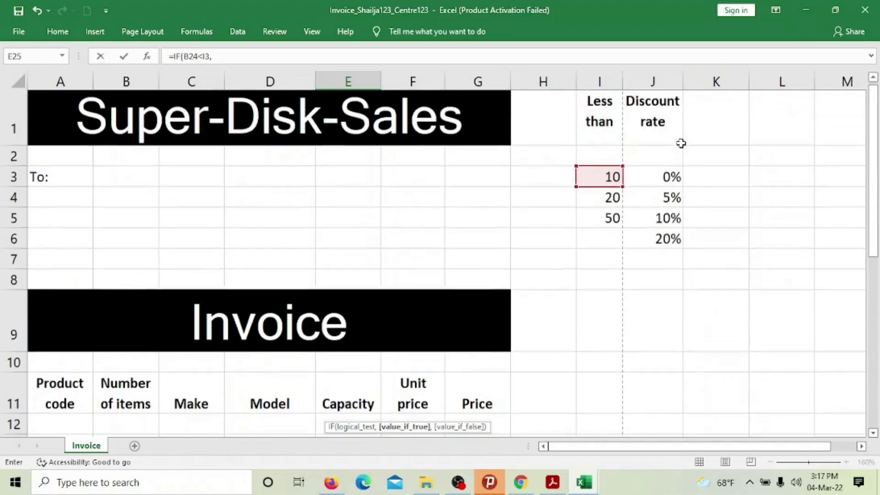
{"action": "left_click", "coordinate": [661, 187]}
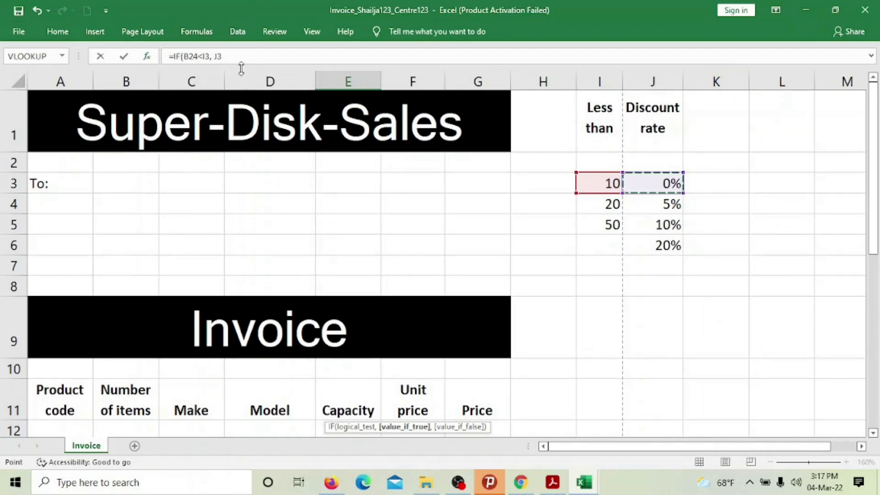
{"action": "type", "text": ","}
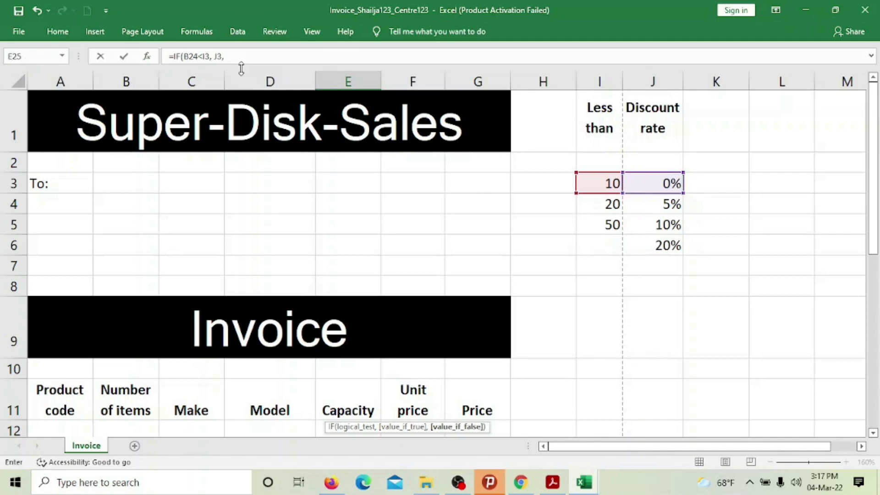
- Nest a second IF in the E25 formula with the test B24<I4 and J4 as its value if true
{"action": "type", "text": " IF("}
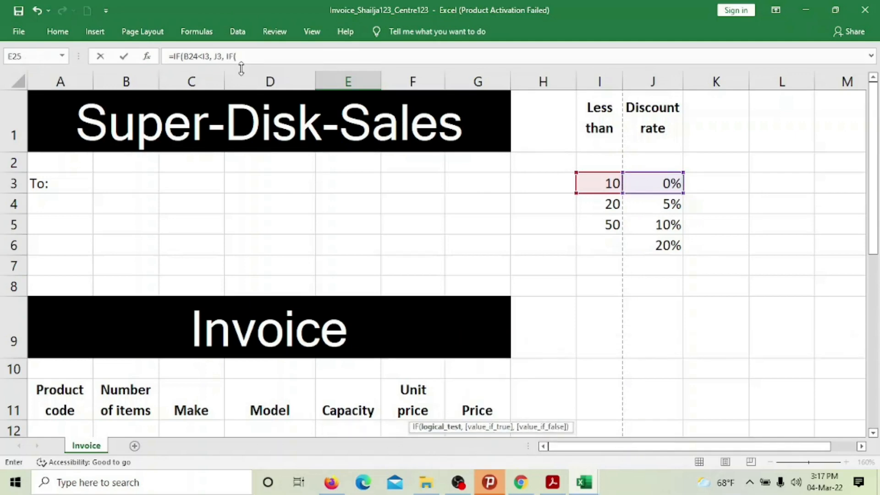
{"action": "scroll", "coordinate": [229, 96], "scroll_direction": "down", "scroll_amount": 2}
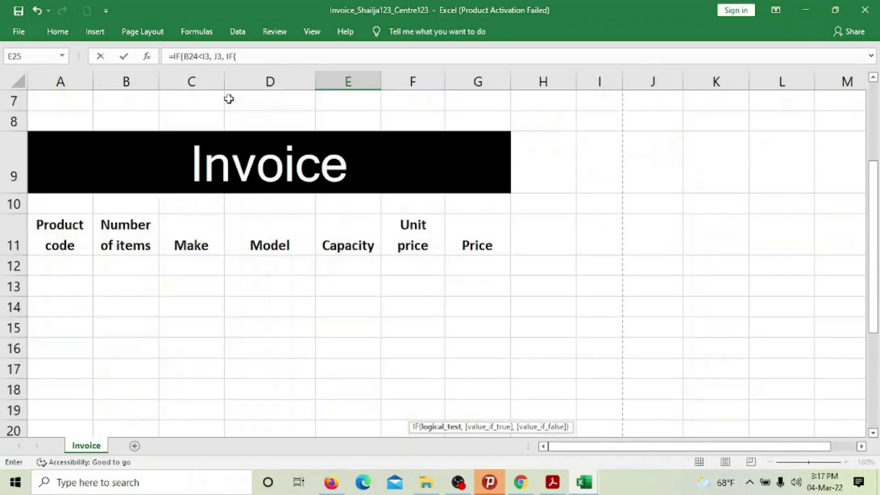
{"action": "scroll", "coordinate": [153, 232], "scroll_direction": "down", "scroll_amount": 4}
{"action": "left_click", "coordinate": [128, 220]}
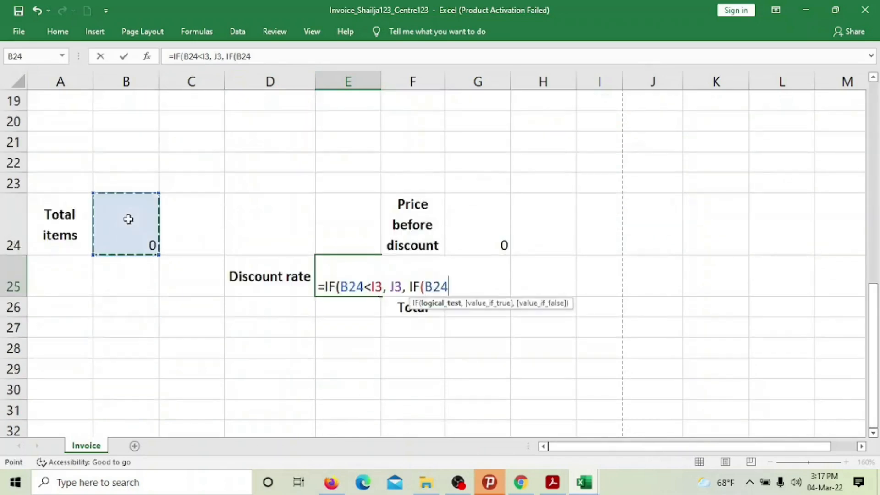
{"action": "type", "text": "<"}
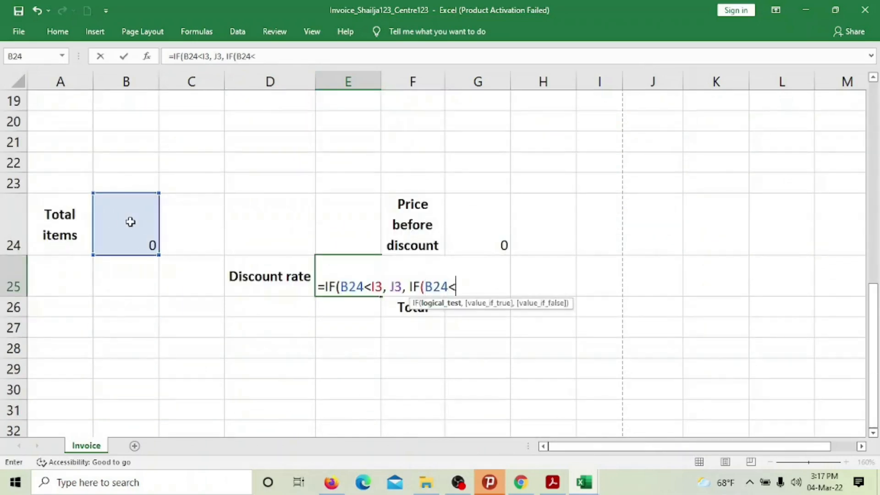
{"action": "scroll", "coordinate": [670, 188], "scroll_direction": "up", "scroll_amount": 5}
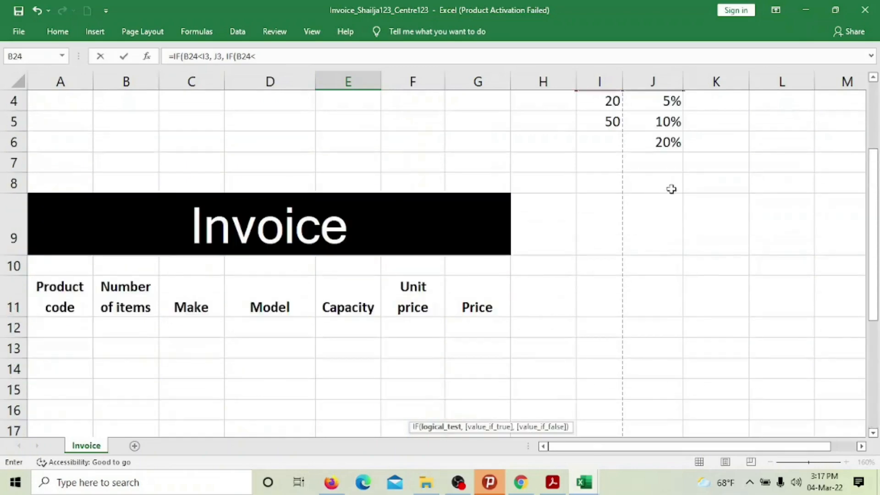
{"action": "scroll", "coordinate": [630, 195], "scroll_direction": "up", "scroll_amount": 1}
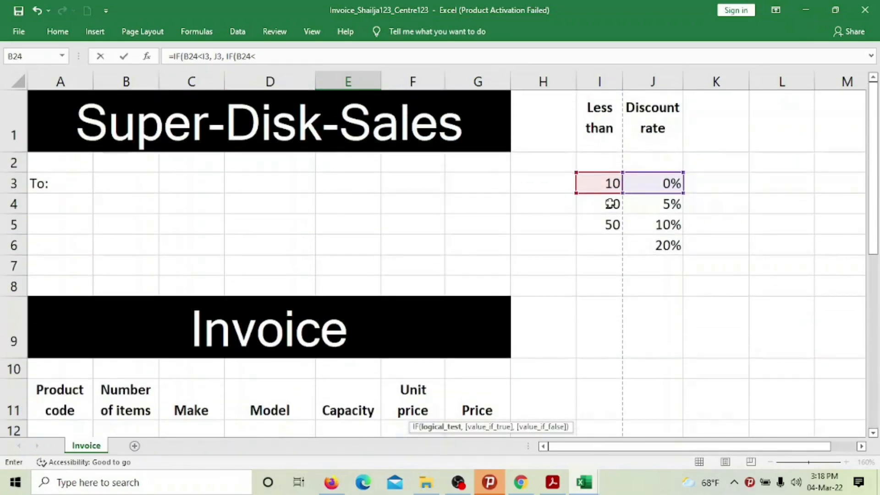
{"action": "left_click", "coordinate": [613, 204]}
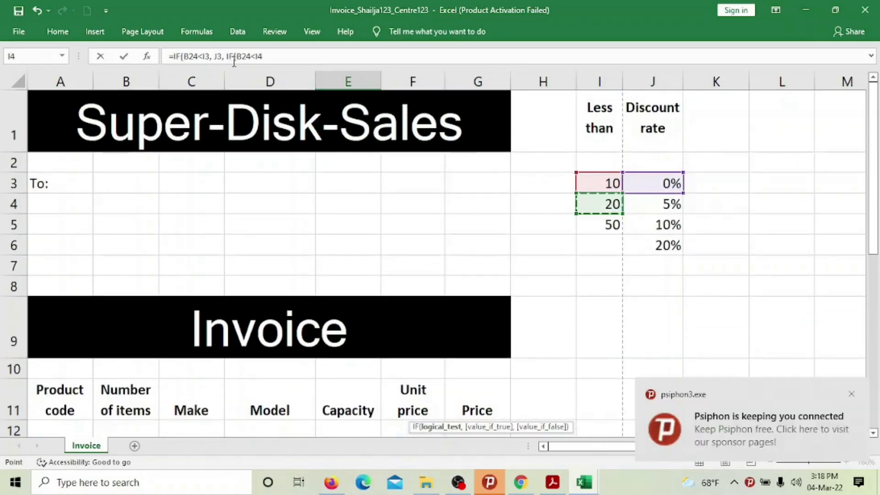
{"action": "left_click", "coordinate": [274, 60]}
{"action": "type", "text": ","}
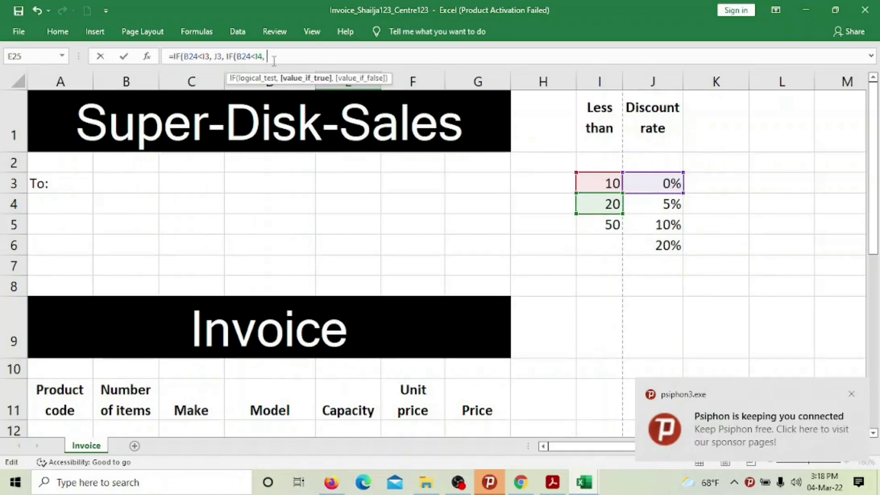
{"action": "left_click", "coordinate": [663, 205]}
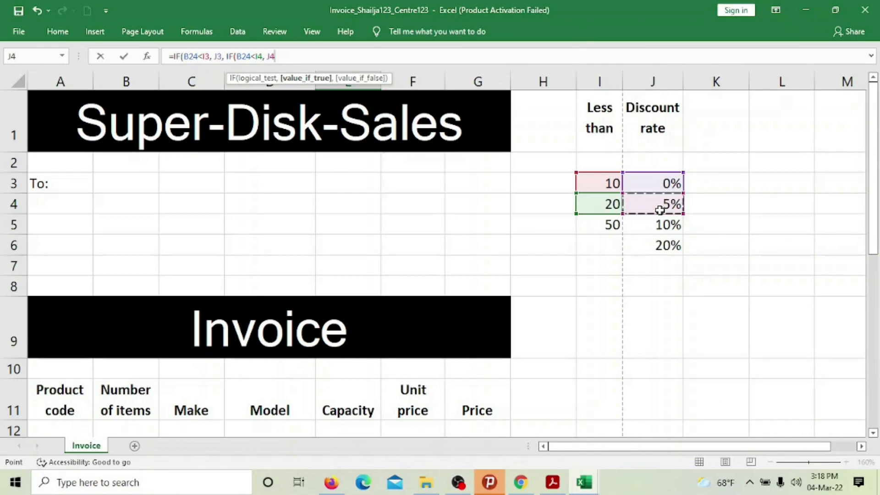
- Nest a third IF as the second IF's value if false, with the test B24<I5
{"action": "type", "text": ", if"}
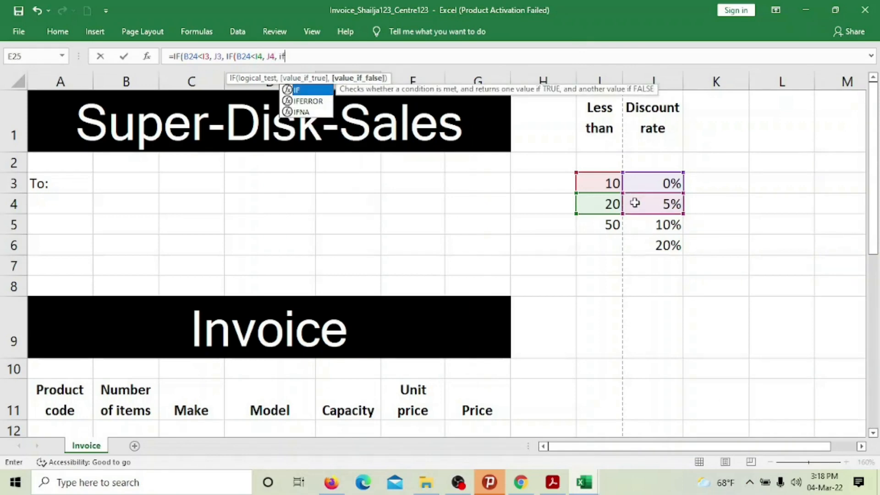
{"action": "key", "text": "BackSpace"}
{"action": "key", "text": "BackSpace"}
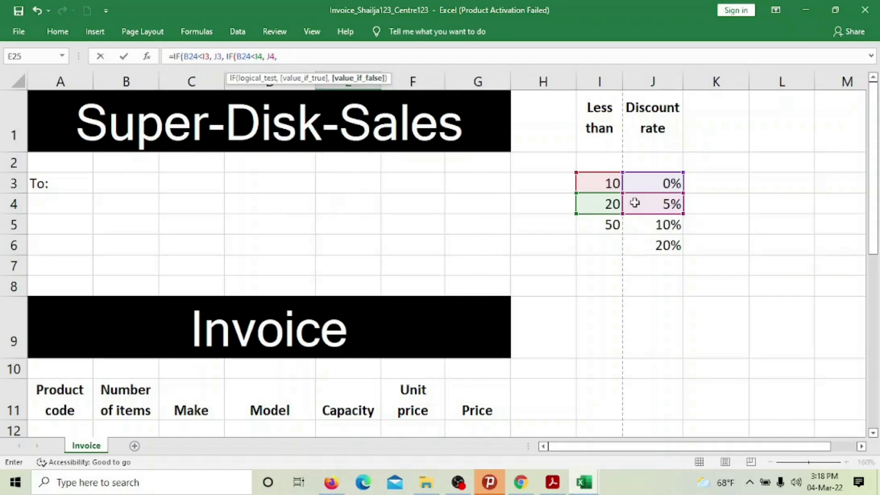
{"action": "type", "text": "if"}
{"action": "key", "text": "Tab"}
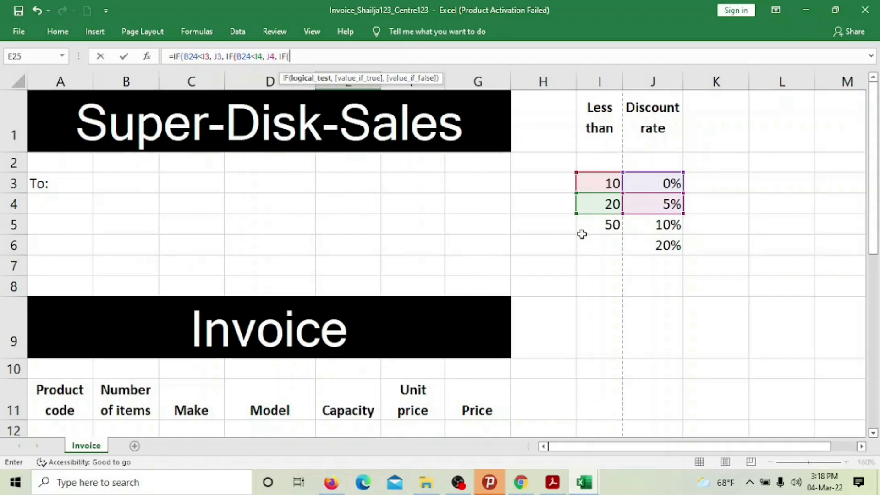
{"action": "scroll", "coordinate": [579, 239], "scroll_direction": "down", "scroll_amount": 5}
{"action": "left_click", "coordinate": [131, 296]}
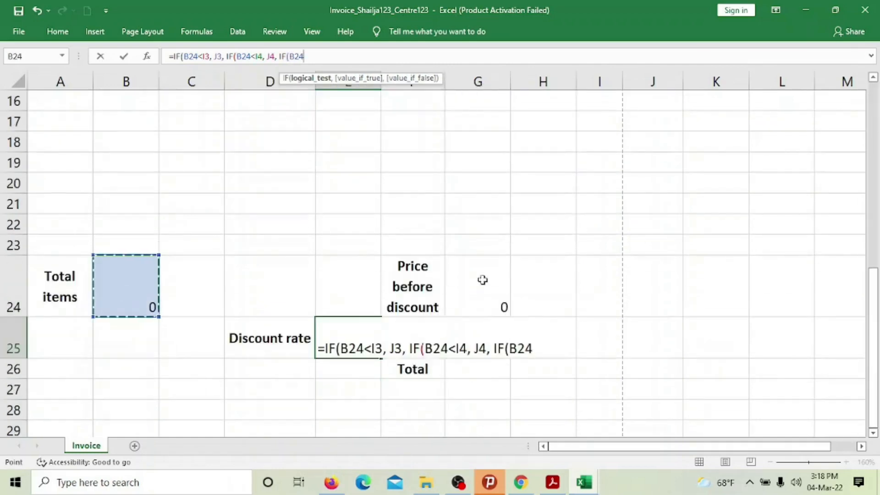
{"action": "scroll", "coordinate": [600, 319], "scroll_direction": "up", "scroll_amount": 3}
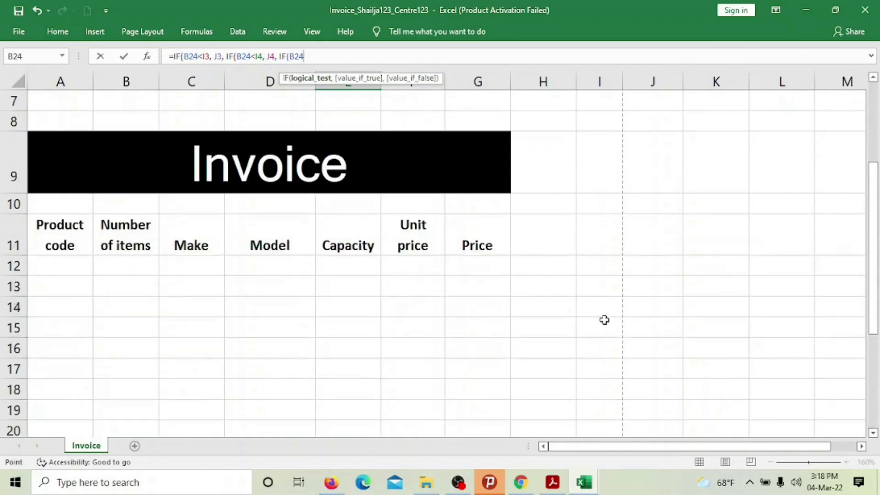
{"action": "type", "text": "<"}
{"action": "scroll", "coordinate": [605, 320], "scroll_direction": "up", "scroll_amount": 2}
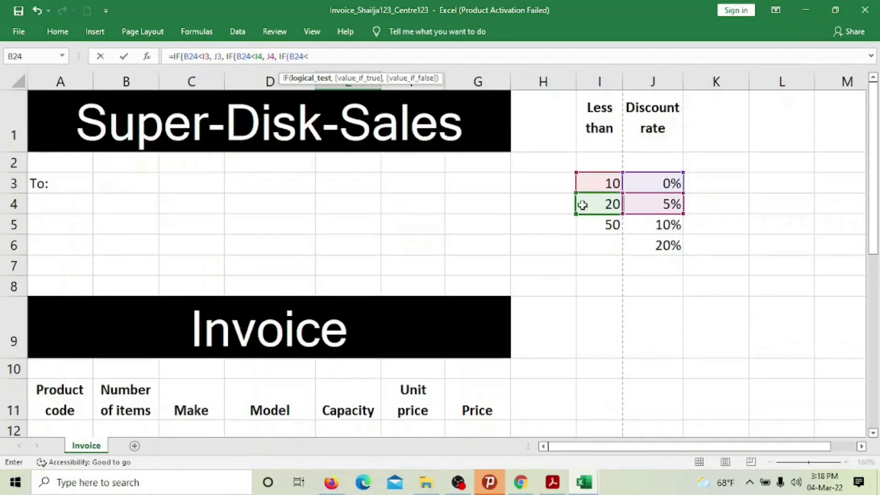
{"action": "left_click", "coordinate": [605, 227]}
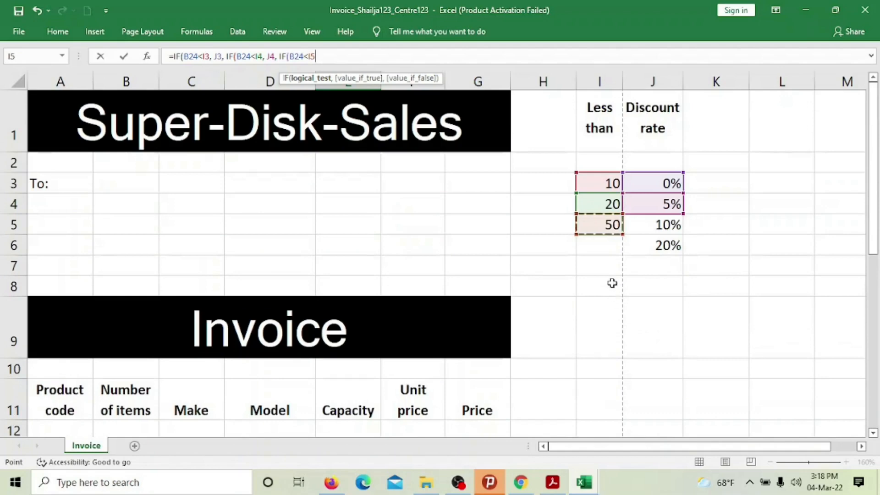
- Complete the third IF with J5 if true and J6 if false, close all three brackets, commit the formula and reselect E25
{"action": "type", "text": ","}
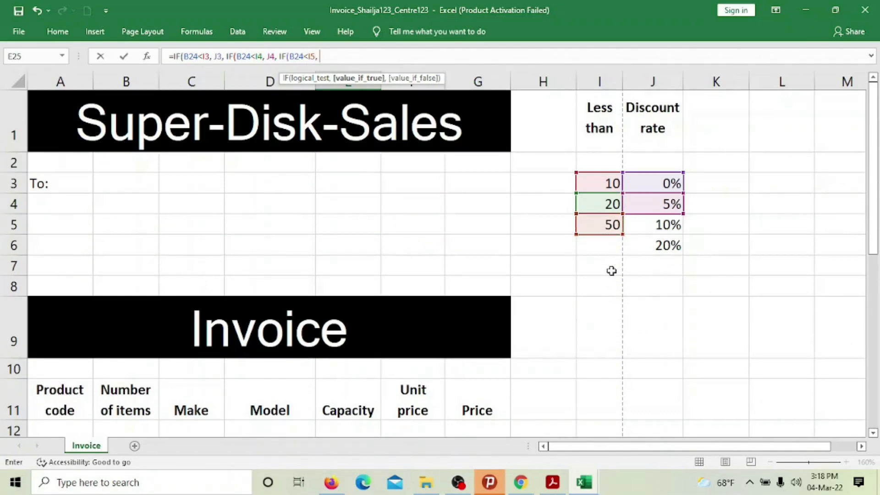
{"action": "left_click", "coordinate": [668, 229]}
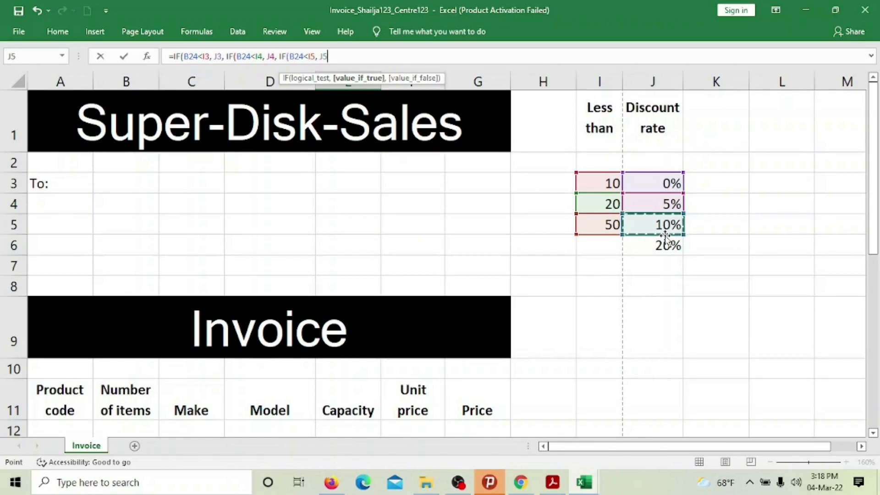
{"action": "type", "text": ","}
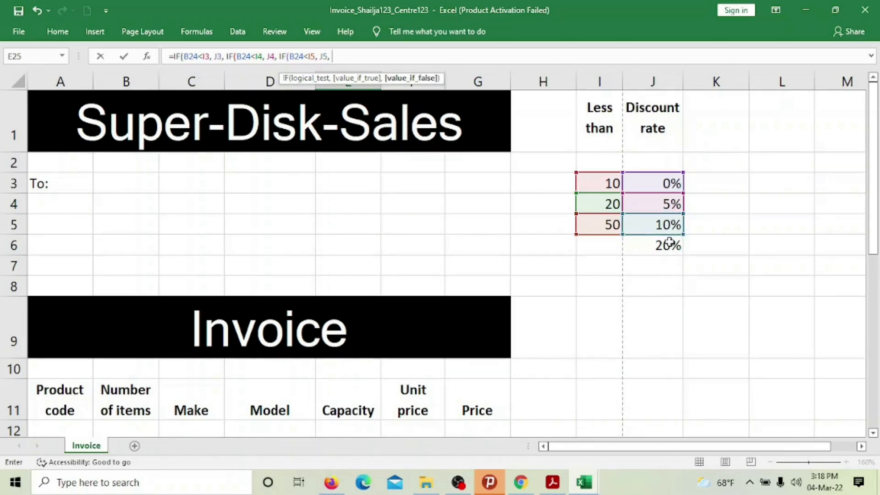
{"action": "left_click", "coordinate": [667, 244]}
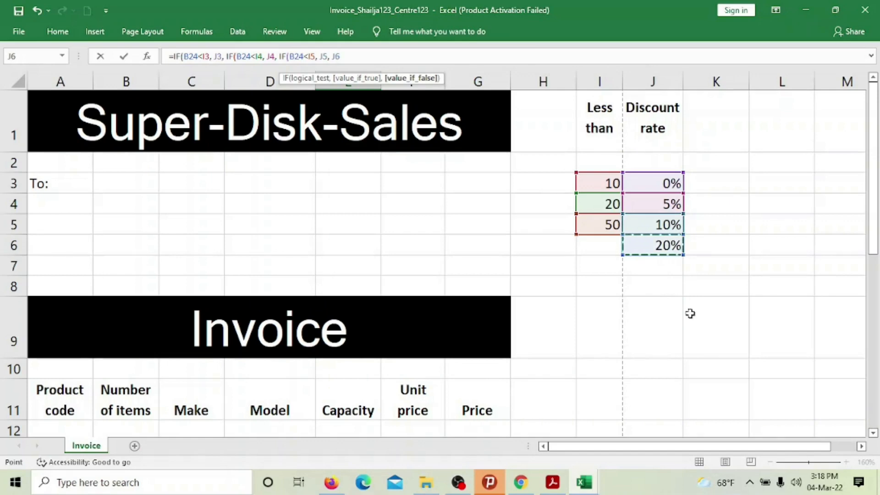
{"action": "type", "text": ")"}
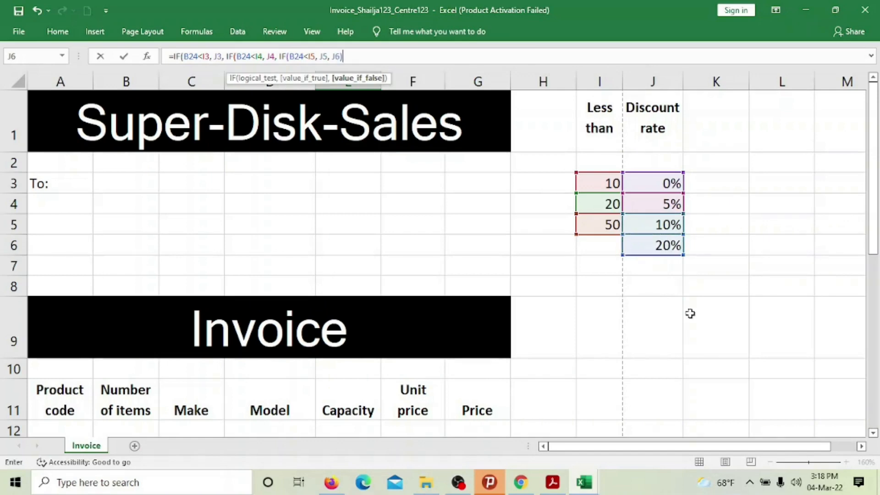
{"action": "type", "text": "))"}
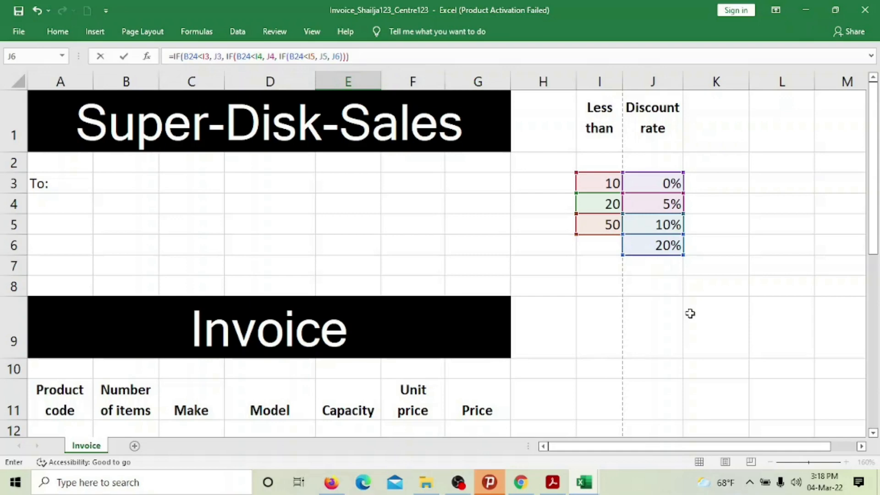
{"action": "key", "text": "Return"}
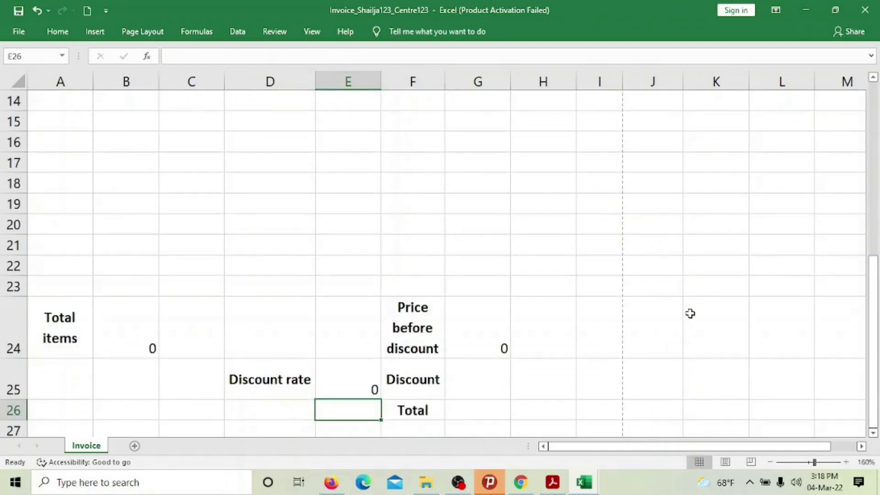
{"action": "left_click", "coordinate": [337, 375]}
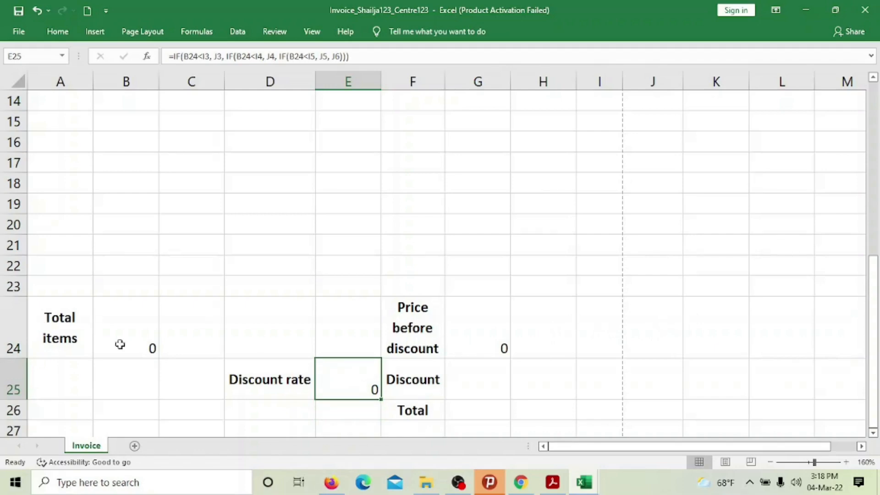
- Test the discount formula by entering 5 as the total items in B24, and check the rate in E25
{"action": "left_click", "coordinate": [134, 327]}
{"action": "scroll", "coordinate": [804, 308], "scroll_direction": "up", "scroll_amount": 5}
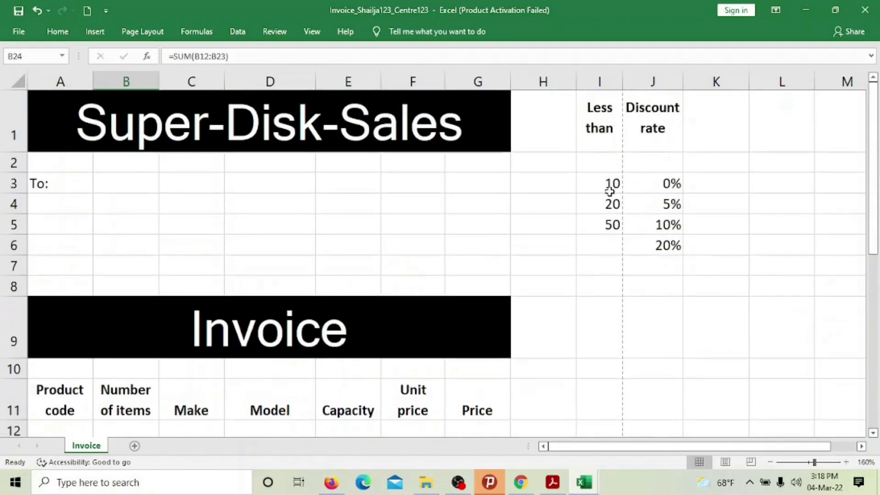
{"action": "type", "text": "5"}
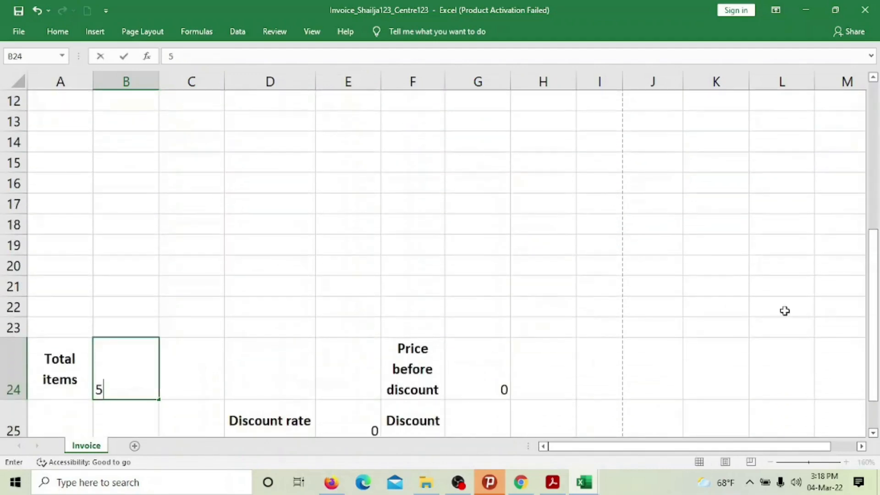
{"action": "key", "text": "Return"}
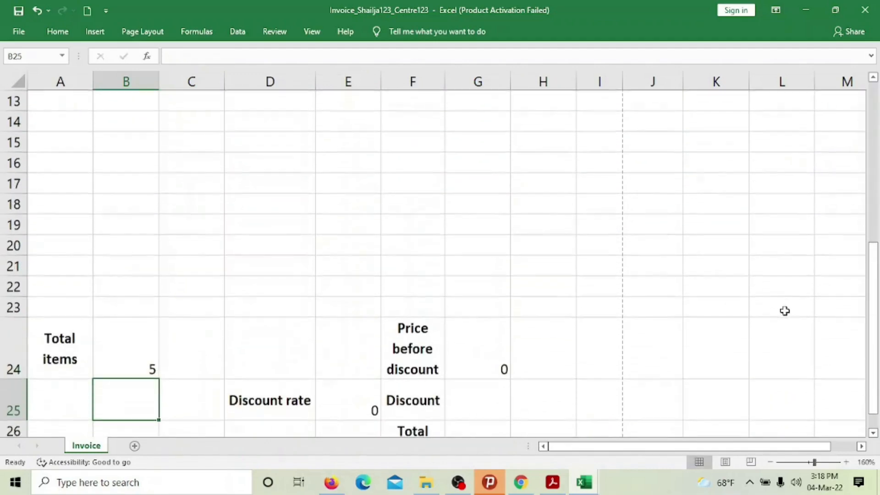
{"action": "left_click", "coordinate": [146, 352]}
{"action": "left_click", "coordinate": [345, 395]}
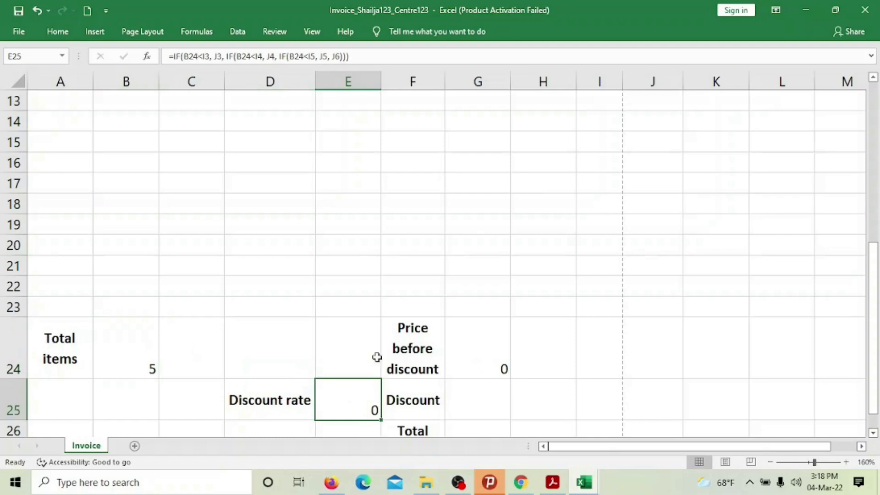
- Compare the thresholds in columns I and J, and enter 15 as the test total items in B24
{"action": "left_click", "coordinate": [112, 343]}
{"action": "scroll", "coordinate": [309, 309], "scroll_direction": "up", "scroll_amount": 4}
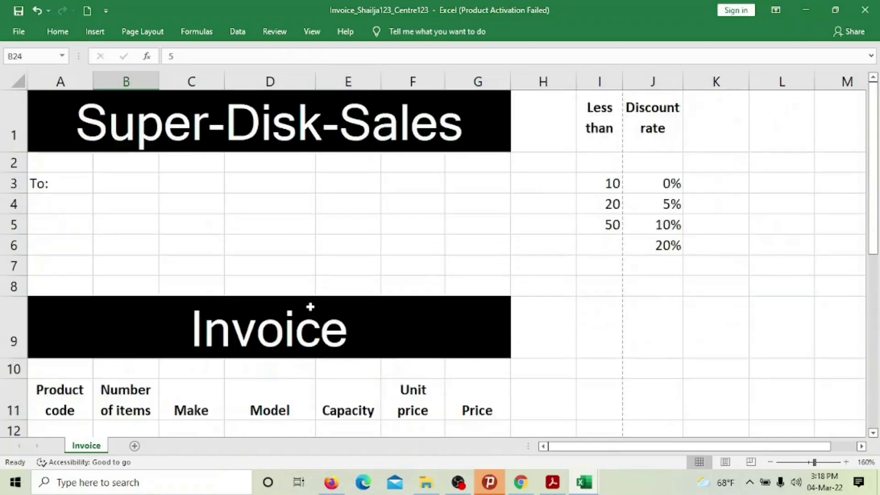
{"action": "scroll", "coordinate": [508, 196], "scroll_direction": "down", "scroll_amount": 2}
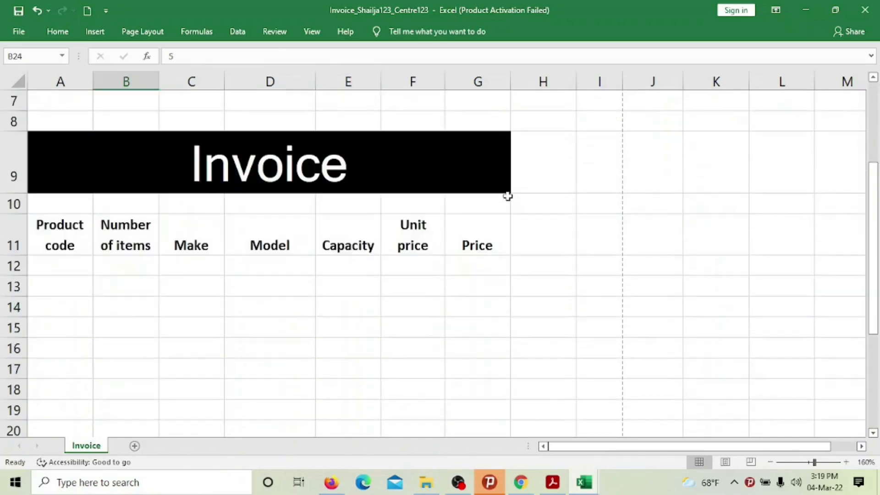
{"action": "scroll", "coordinate": [508, 196], "scroll_direction": "down", "scroll_amount": 2}
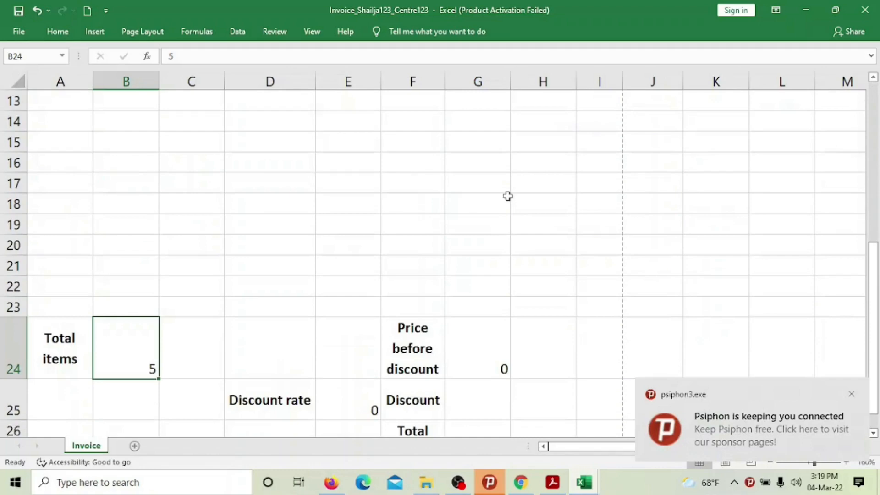
{"action": "scroll", "coordinate": [601, 254], "scroll_direction": "up", "scroll_amount": 4}
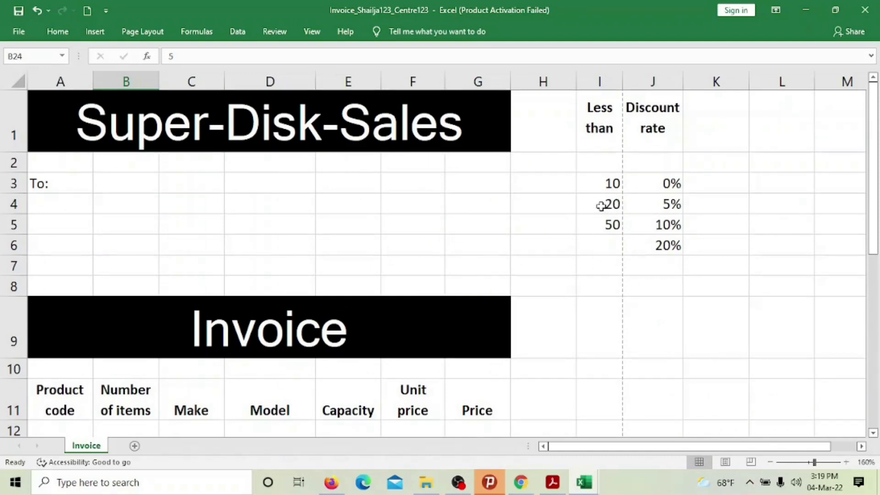
{"action": "scroll", "coordinate": [600, 206], "scroll_direction": "down", "scroll_amount": 6}
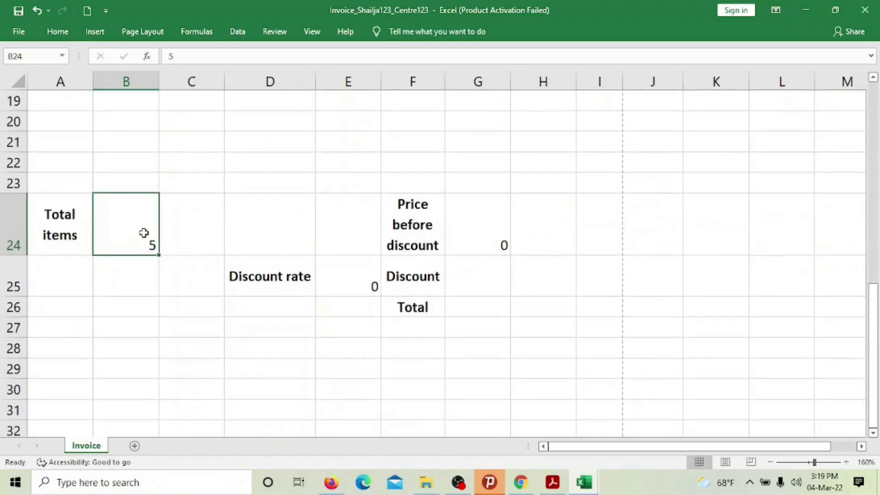
{"action": "type", "text": "20"}
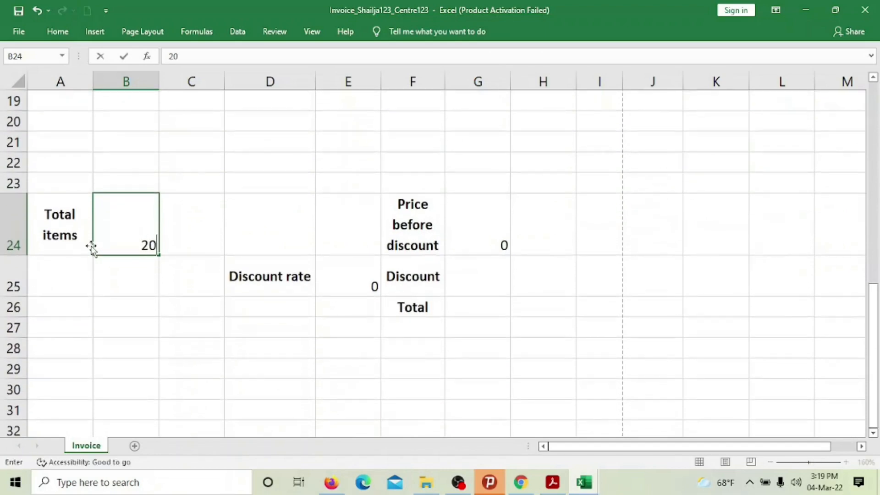
{"action": "key", "text": "BackSpace"}
{"action": "type", "text": "15"}
{"action": "key", "text": "Return"}
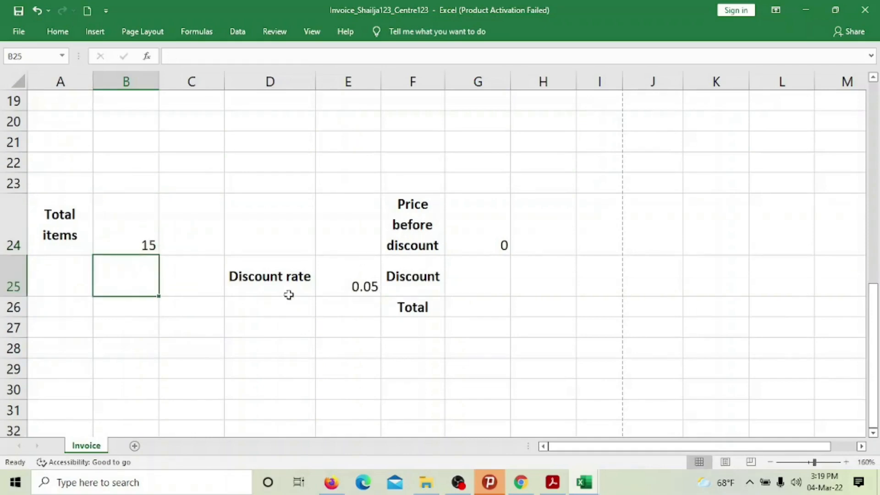
- Check the test discount rate against the table in columns I and J, clear the test value from B24 and enter 0
{"action": "scroll", "coordinate": [425, 309], "scroll_direction": "up", "scroll_amount": 6}
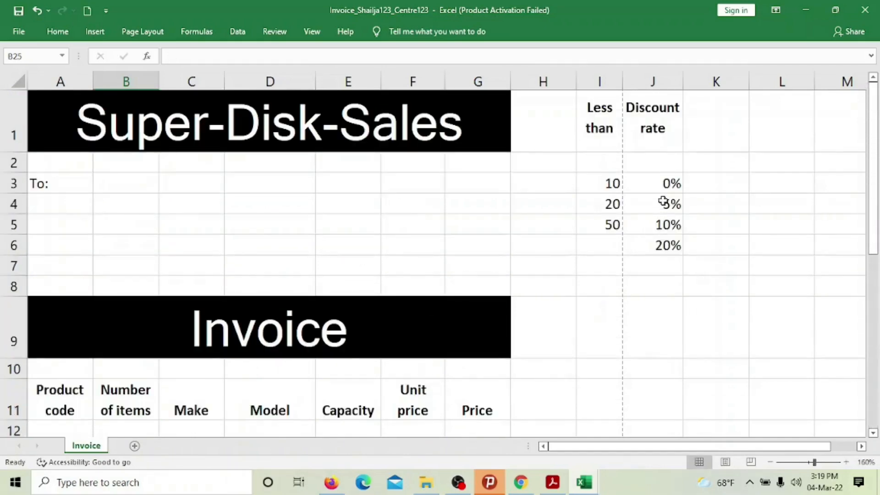
{"action": "scroll", "coordinate": [74, 291], "scroll_direction": "down", "scroll_amount": 7}
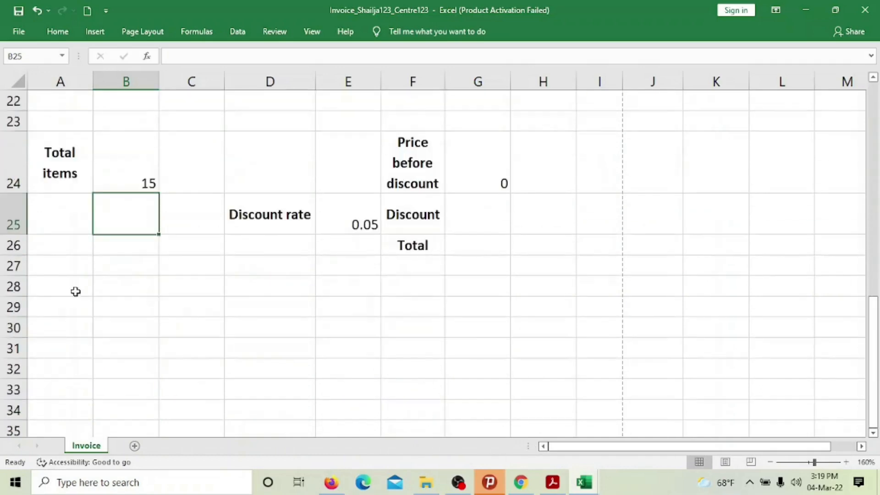
{"action": "left_click", "coordinate": [113, 172]}
{"action": "key", "text": "Delete"}
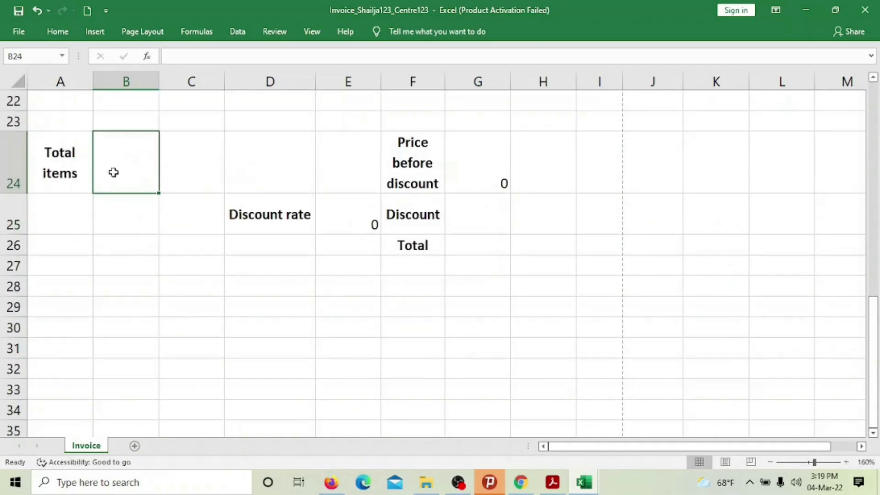
{"action": "left_click", "coordinate": [212, 263]}
{"action": "left_click", "coordinate": [136, 175]}
{"action": "type", "text": "0"}
{"action": "left_click", "coordinate": [160, 262]}
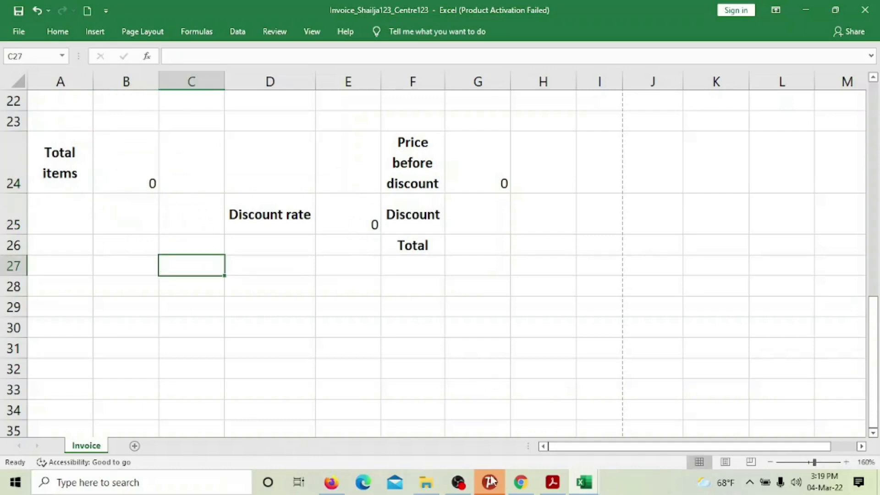
- Switch to the exam paper in Acrobat Reader, select questions 6 and 7 for highlighting, and read on from question 8
{"action": "left_click", "coordinate": [553, 482]}
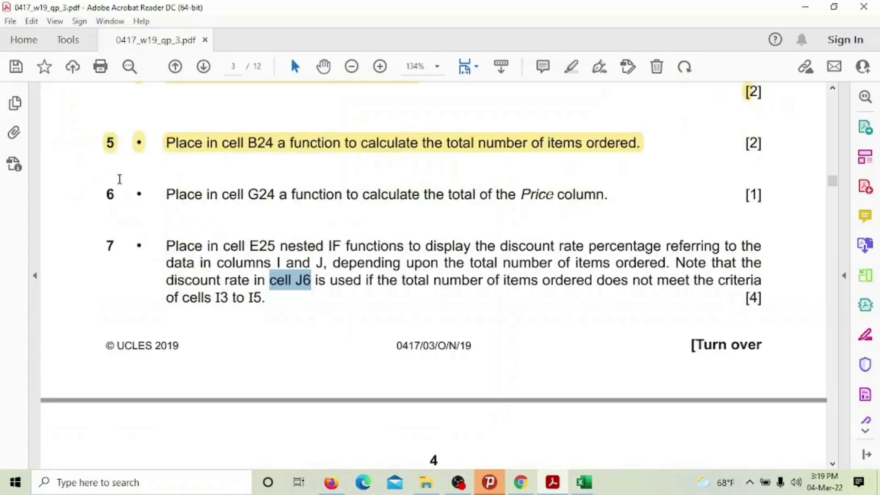
{"action": "left_click_drag", "start_coordinate": [104, 202], "coordinate": [283, 312]}
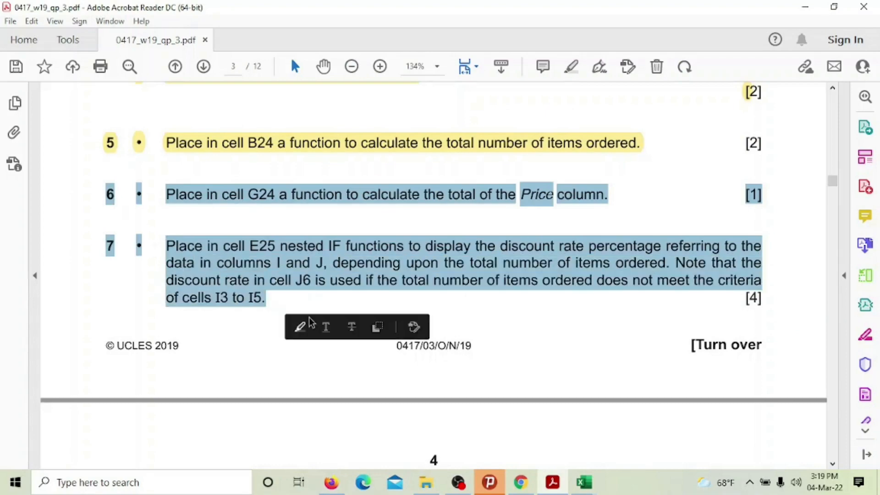
{"action": "scroll", "coordinate": [307, 325], "scroll_direction": "down", "scroll_amount": 5}
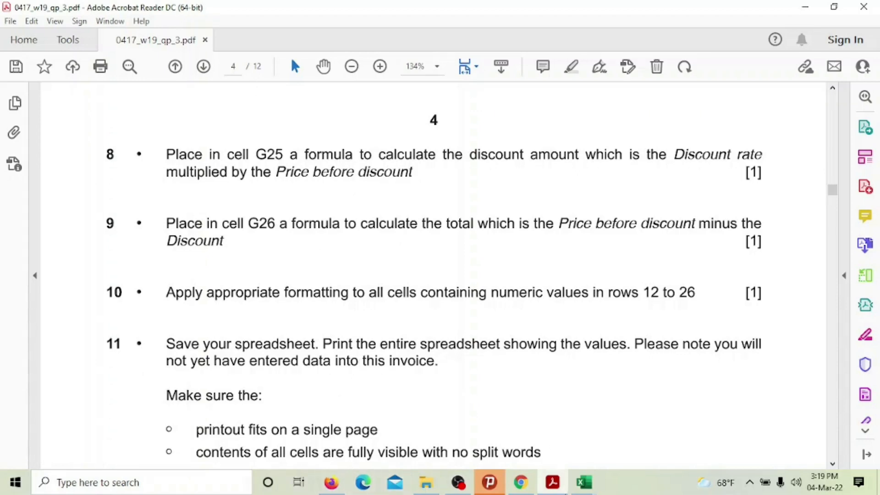
- Locate the Discount cell G25 and the Price before discount cell G24 in Excel, and compare them with question 8 in the exam paper
{"action": "mouse_move", "coordinate": [584, 482]}
{"action": "left_click", "coordinate": [513, 424]}
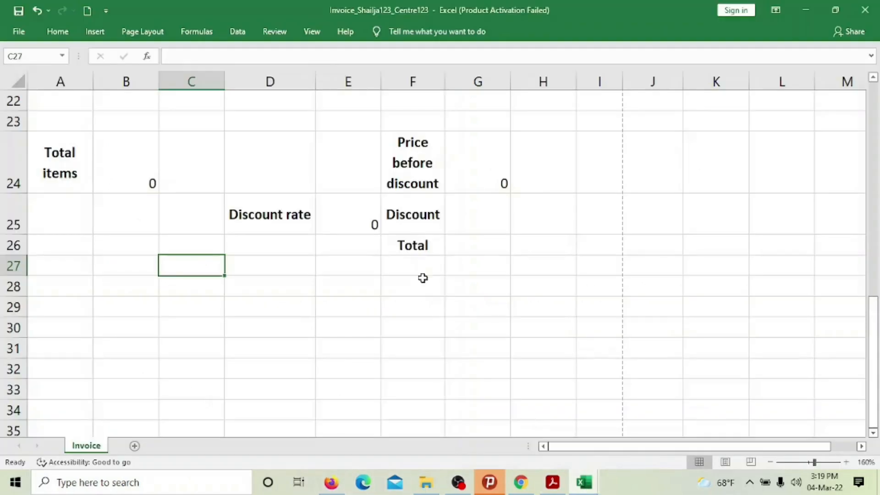
{"action": "left_click", "coordinate": [474, 209]}
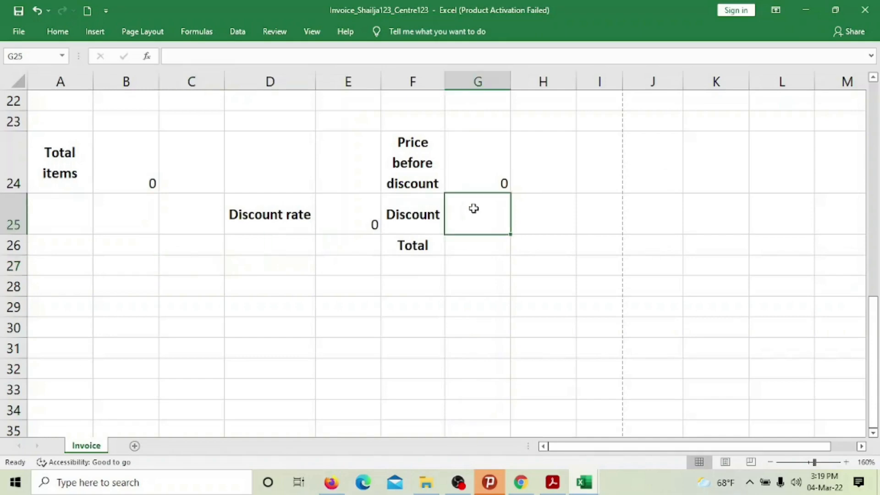
{"action": "left_click", "coordinate": [480, 174]}
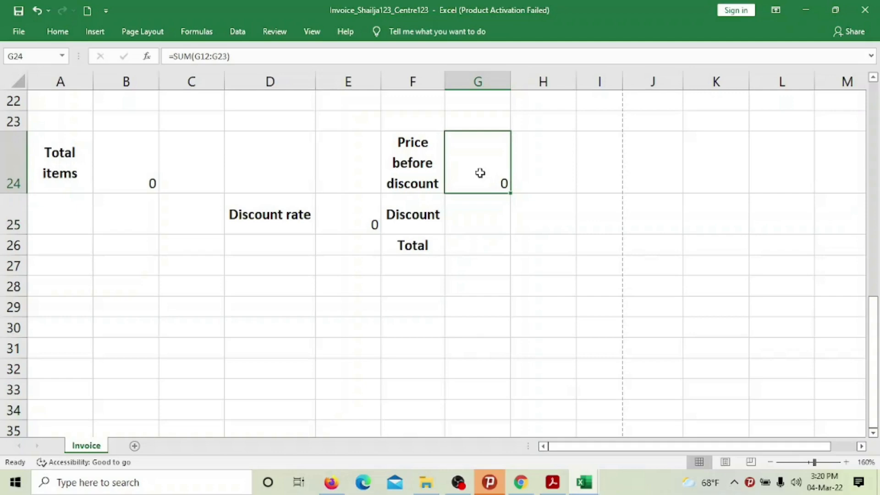
{"action": "left_click", "coordinate": [486, 208]}
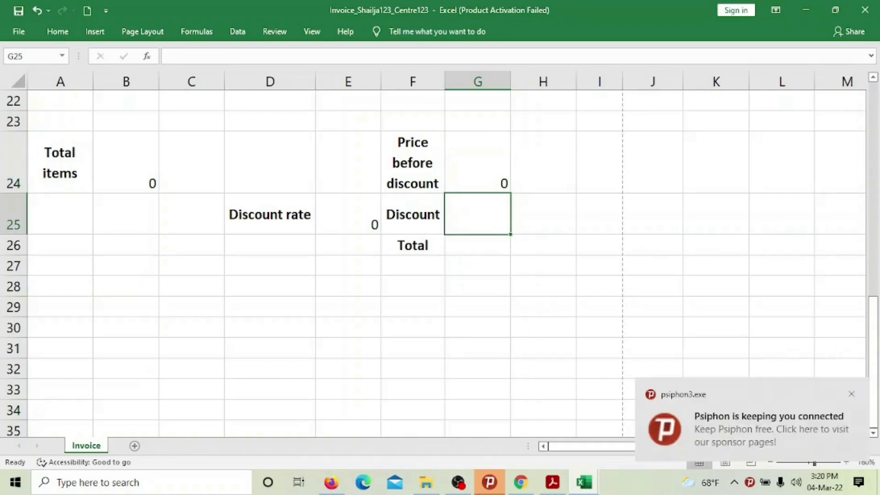
{"action": "left_click", "coordinate": [560, 484]}
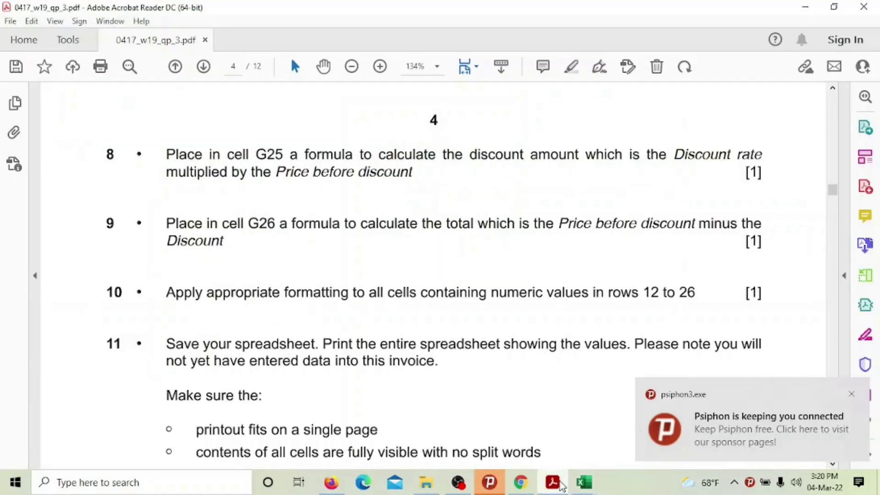
{"action": "left_click_drag", "start_coordinate": [256, 155], "coordinate": [308, 173]}
{"action": "left_click", "coordinate": [565, 191]}
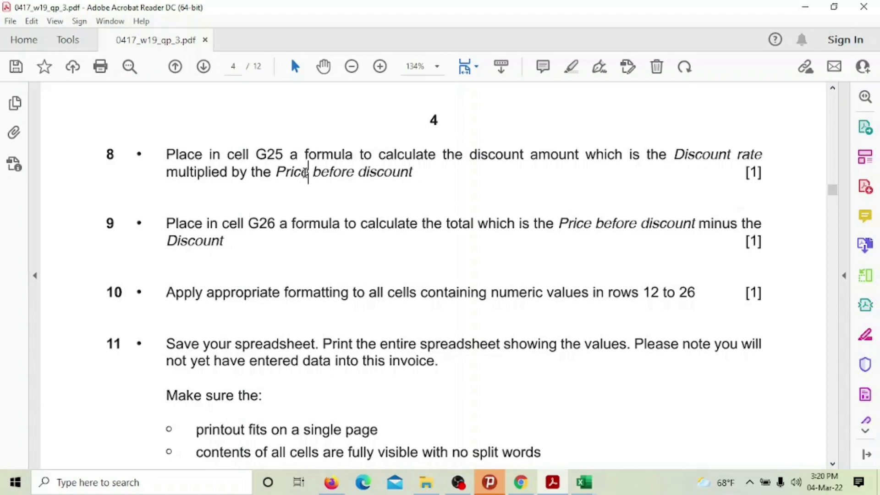
- Return to Excel and enter the discount formula =E25*G24 in G25
{"action": "left_click", "coordinate": [482, 429]}
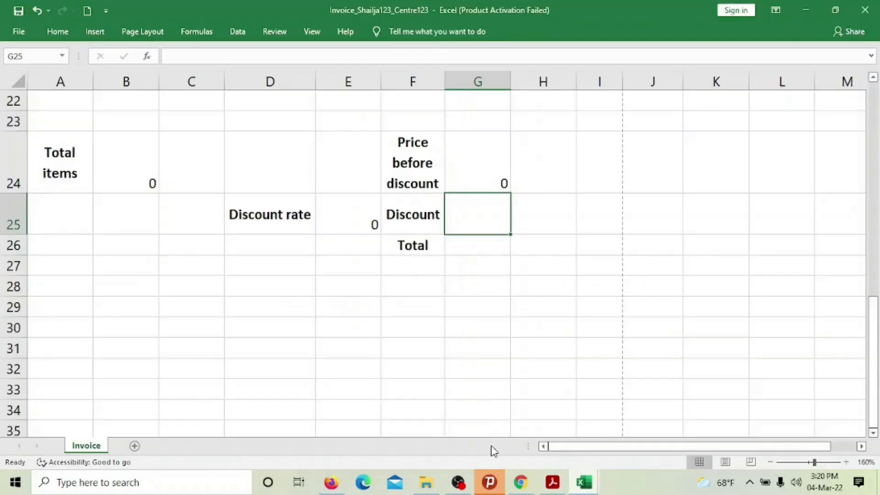
{"action": "type", "text": "="}
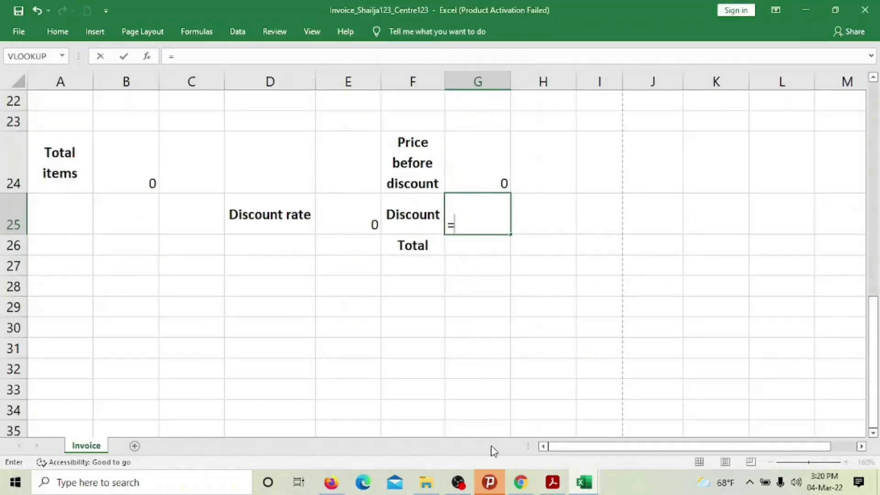
{"action": "left_click", "coordinate": [353, 219]}
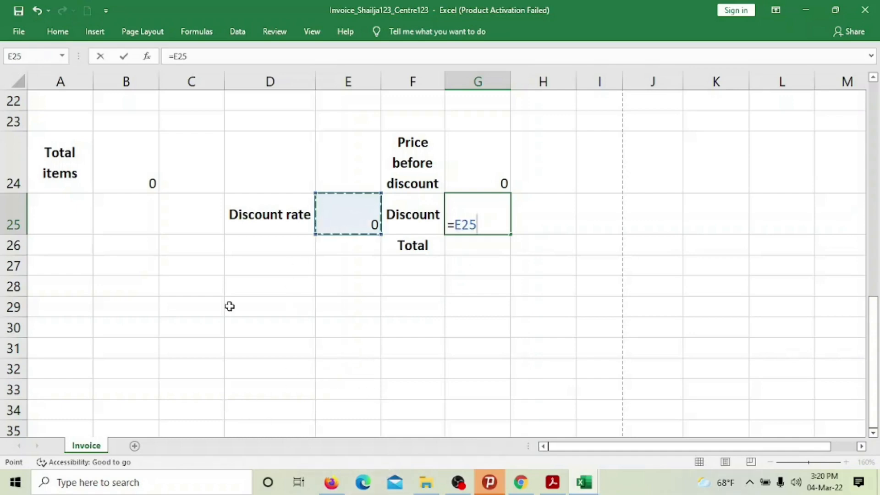
{"action": "type", "text": "*"}
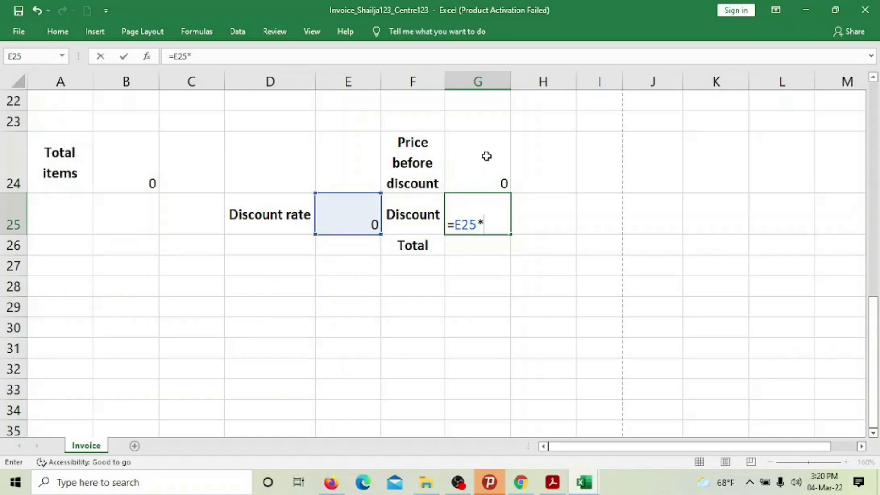
{"action": "left_click", "coordinate": [479, 168]}
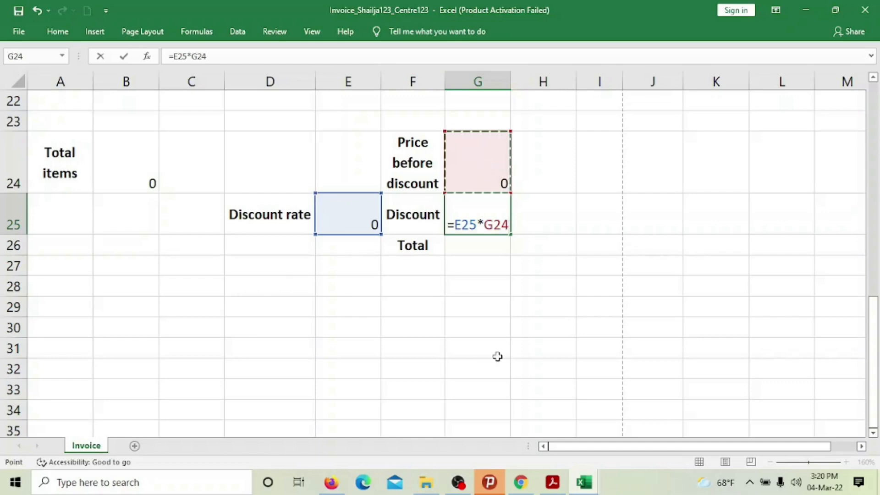
{"action": "key", "text": "Return"}
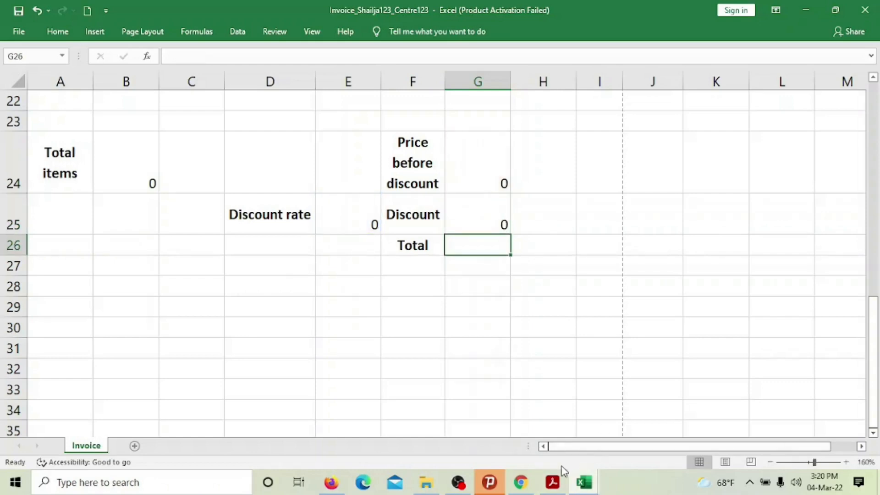
- Highlight the opening line of question 8 in the exam paper in Acrobat Reader and read question 9
{"action": "left_click", "coordinate": [552, 482]}
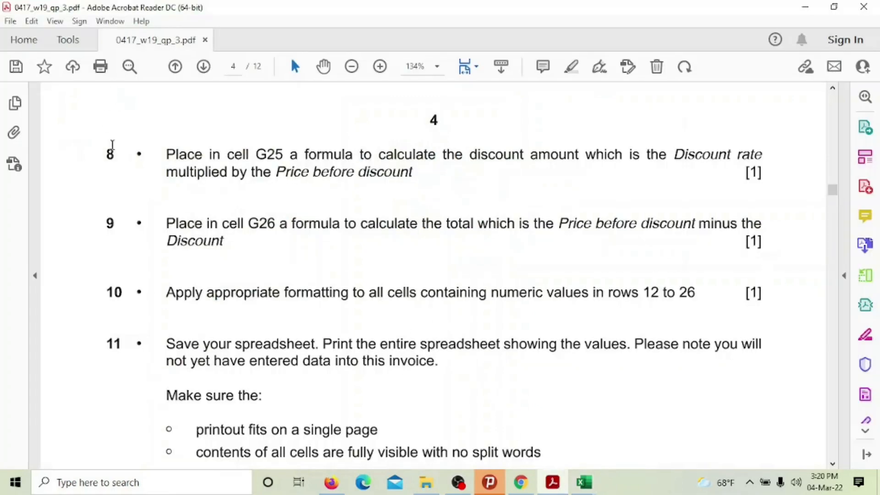
{"action": "left_click_drag", "start_coordinate": [102, 143], "coordinate": [431, 173]}
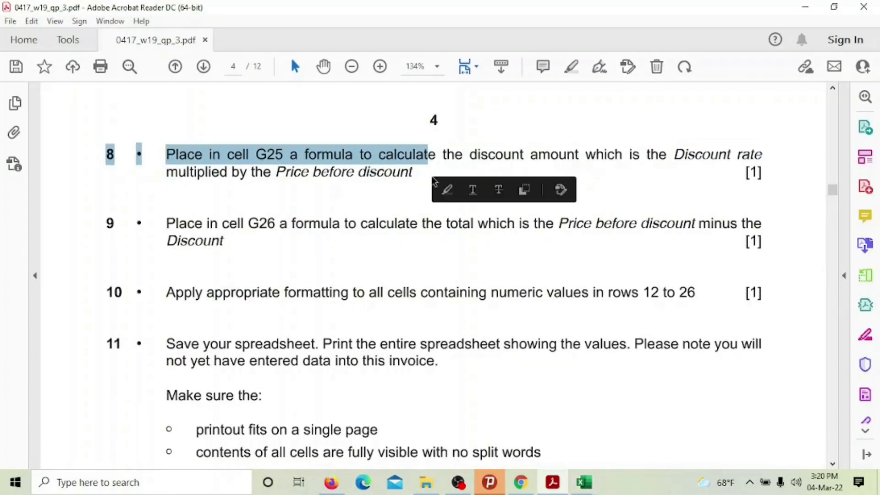
{"action": "left_click", "coordinate": [446, 191]}
{"action": "scroll", "coordinate": [430, 243], "scroll_direction": "down", "scroll_amount": 3}
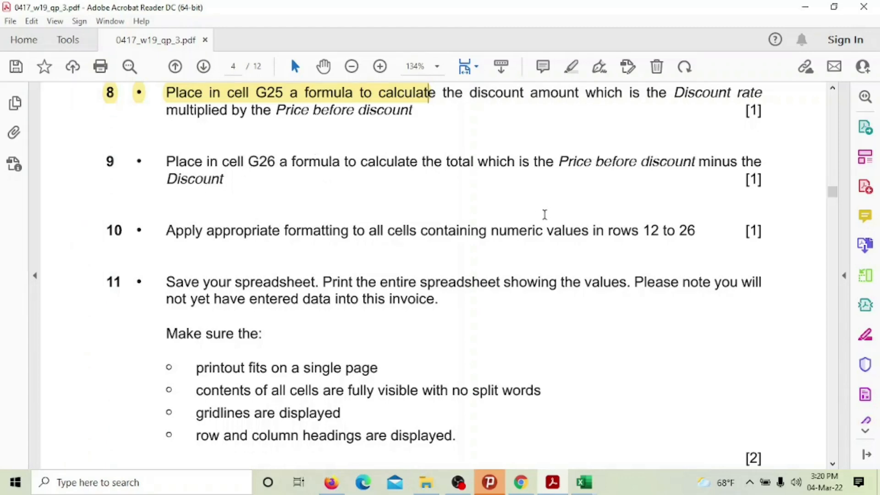
- Return to Excel and enter the total formula =G24-G25 in G26, subtracting the discount from the price before discount
{"action": "mouse_move", "coordinate": [584, 486]}
{"action": "left_click", "coordinate": [521, 426]}
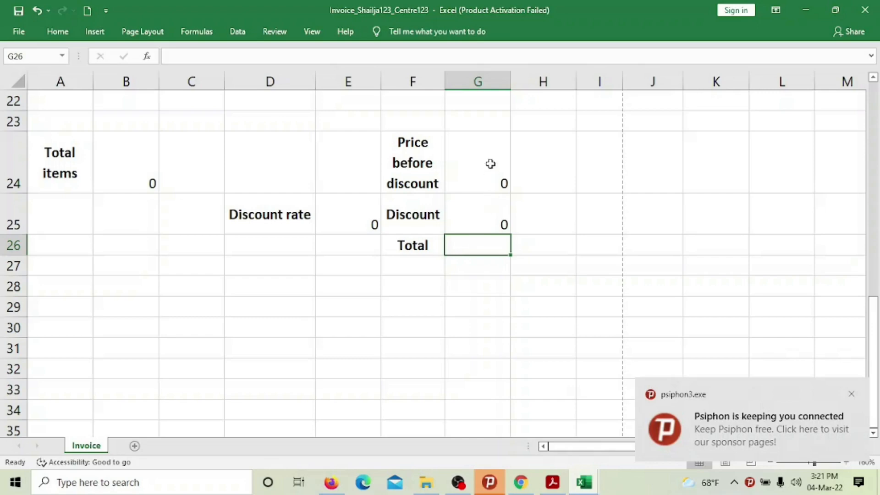
{"action": "left_click", "coordinate": [476, 167]}
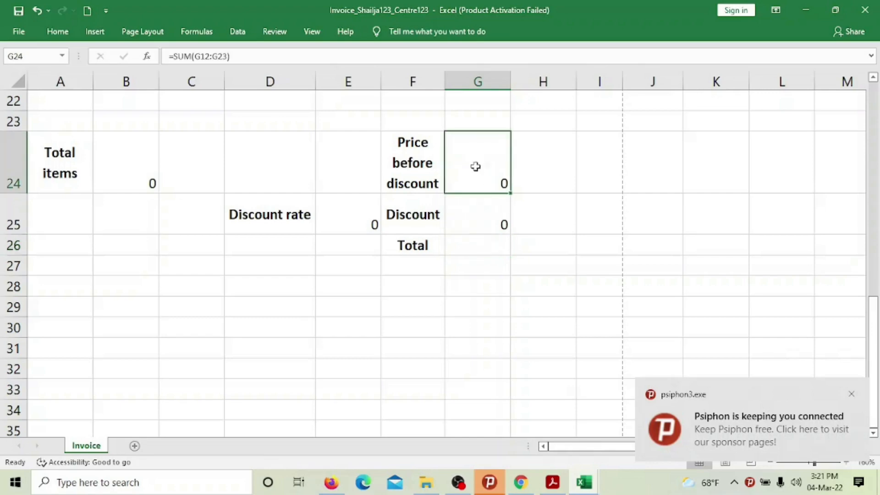
{"action": "left_click", "coordinate": [480, 246]}
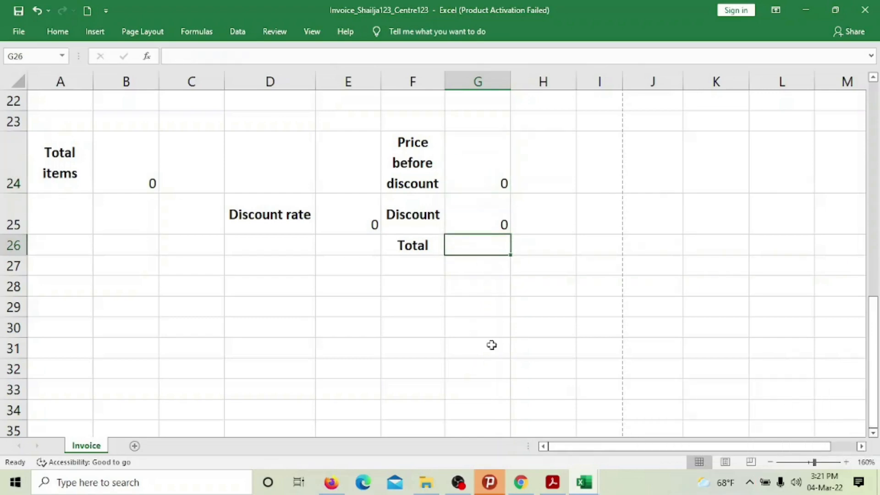
{"action": "type", "text": "="}
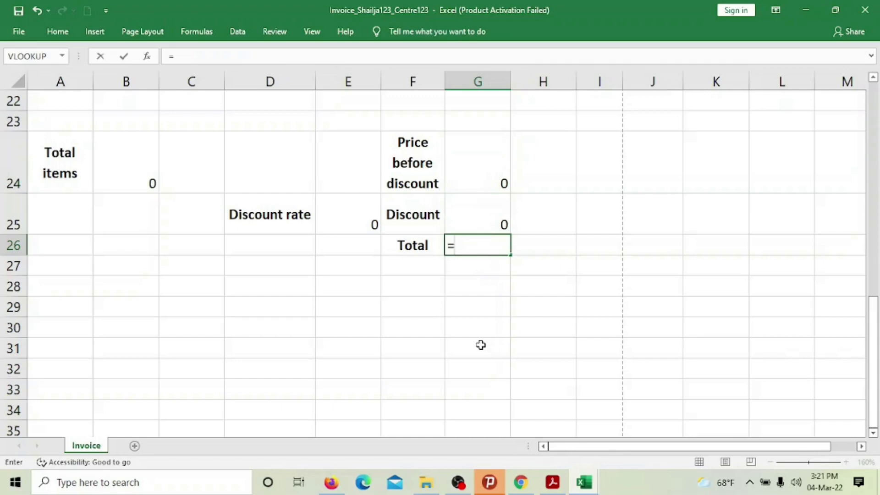
{"action": "left_click", "coordinate": [470, 140]}
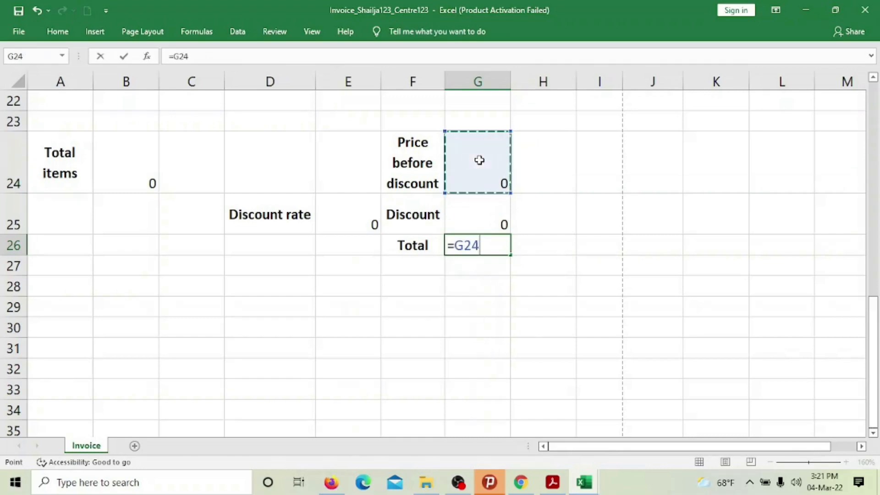
{"action": "type", "text": "-"}
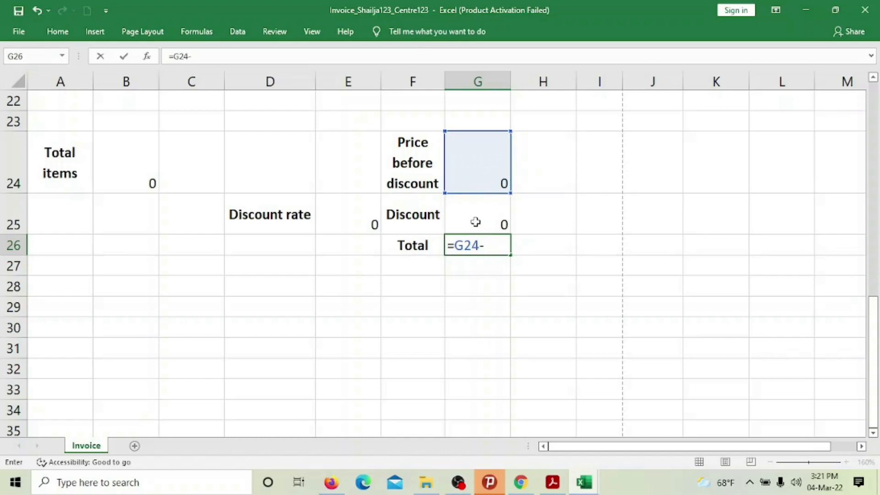
{"action": "left_click", "coordinate": [475, 221]}
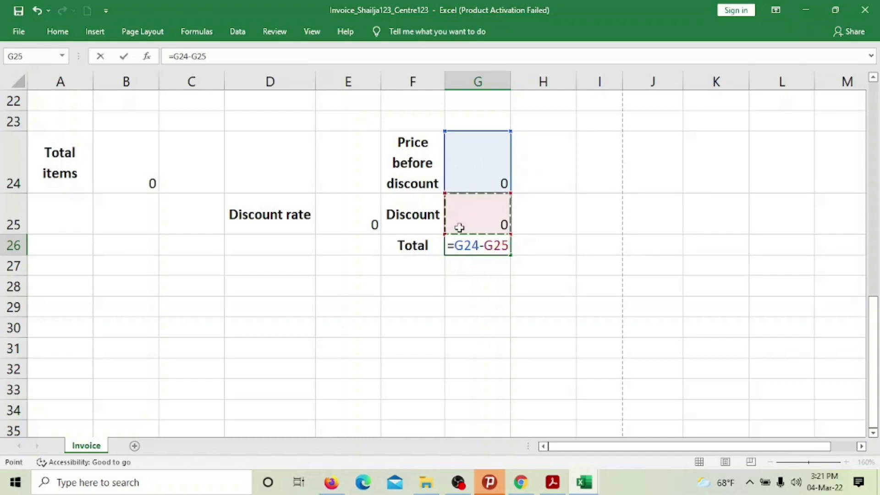
{"action": "key", "text": "Return"}
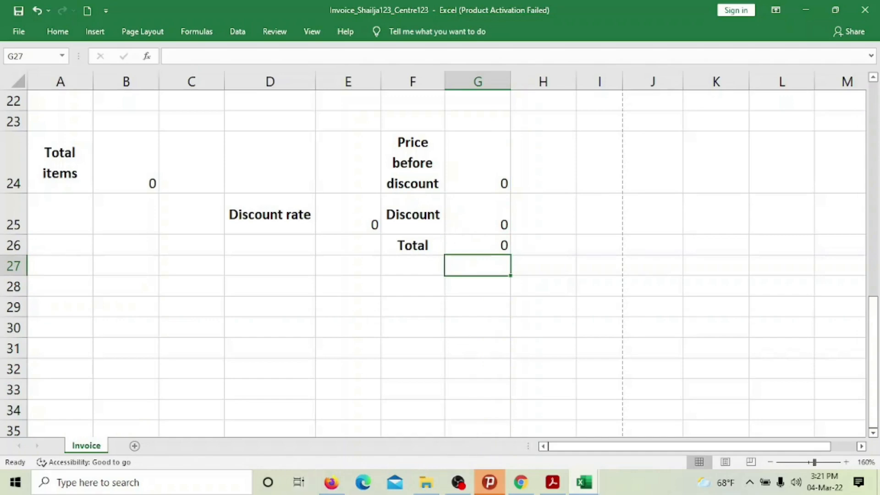
- Highlight the whole of question 9 in the exam paper in Acrobat Reader
{"action": "left_click", "coordinate": [552, 482]}
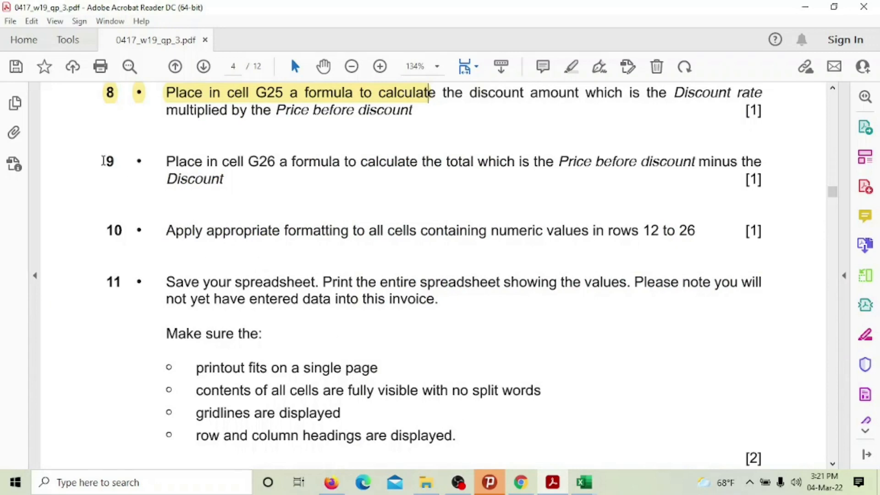
{"action": "left_click_drag", "start_coordinate": [103, 160], "coordinate": [230, 183]}
{"action": "left_click", "coordinate": [251, 165]}
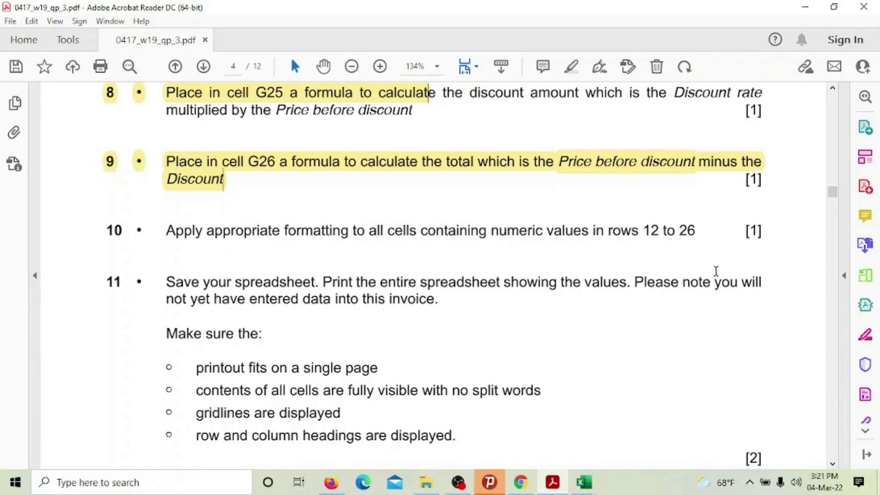
- Return to Excel and look over the invoice down to row 26 for the numeric cells that question 10 wants formatted
{"action": "left_click", "coordinate": [591, 483]}
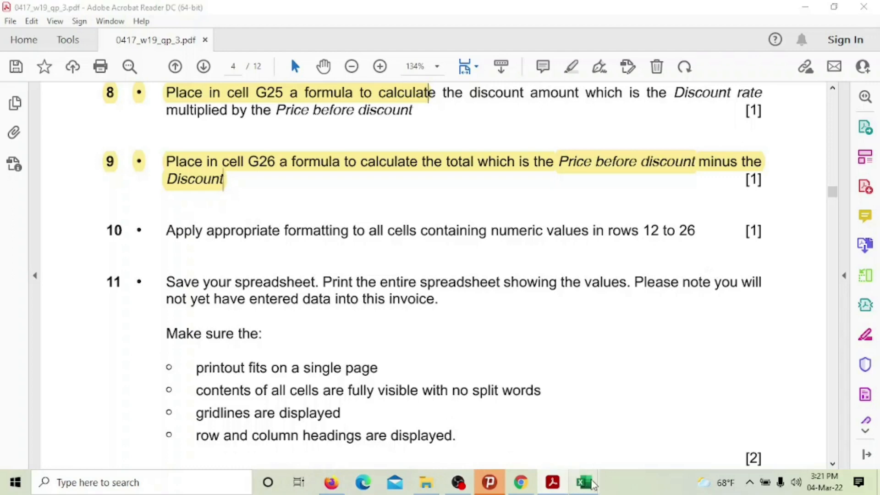
{"action": "left_click", "coordinate": [510, 418]}
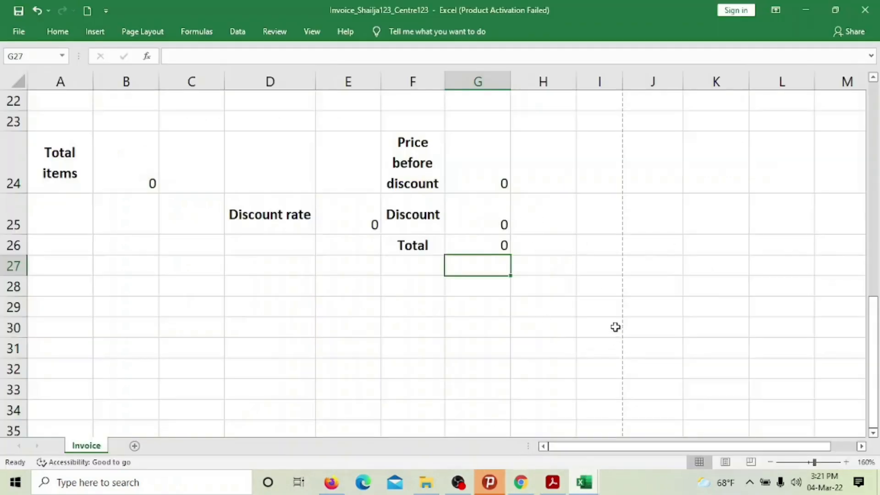
{"action": "scroll", "coordinate": [616, 328], "scroll_direction": "up", "scroll_amount": 7}
{"action": "scroll", "coordinate": [615, 327], "scroll_direction": "down", "scroll_amount": 3}
{"action": "scroll", "coordinate": [615, 327], "scroll_direction": "down", "scroll_amount": 3}
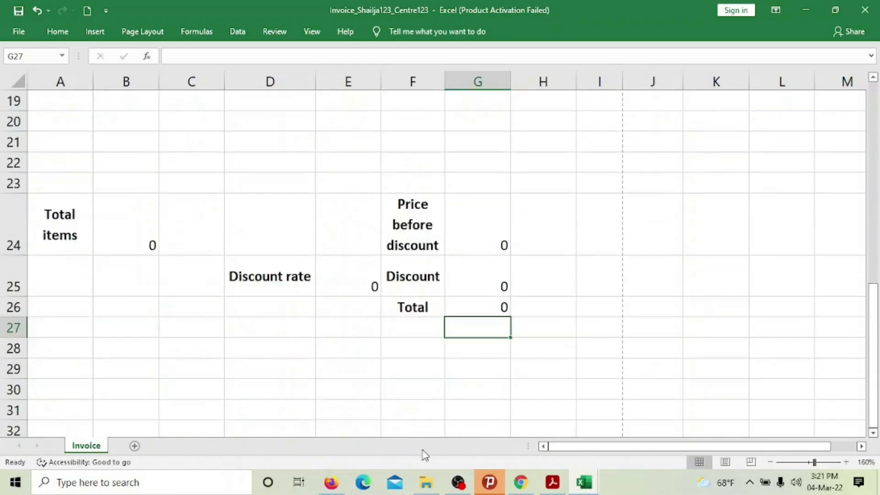
- Choose the Currency number format with 2 decimal places for the unit price and price cells F12:G23, and look through the currency symbols
{"action": "scroll", "coordinate": [391, 303], "scroll_direction": "up", "scroll_amount": 1}
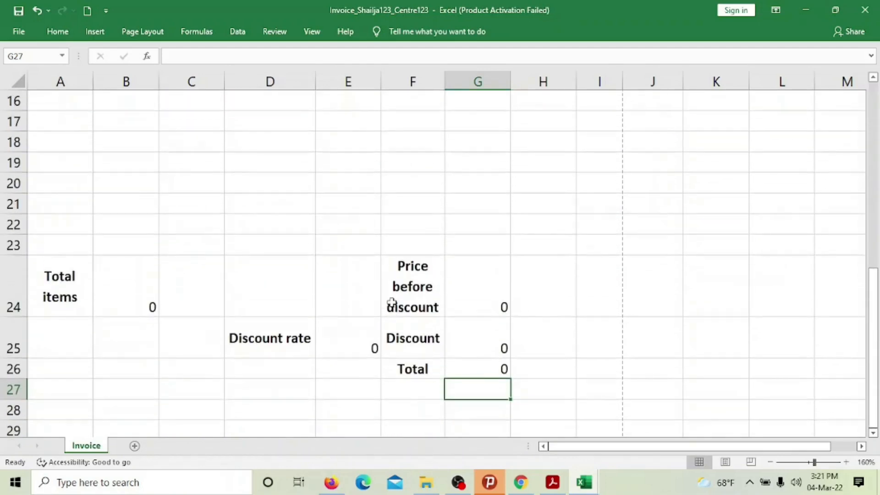
{"action": "scroll", "coordinate": [391, 302], "scroll_direction": "up", "scroll_amount": 4}
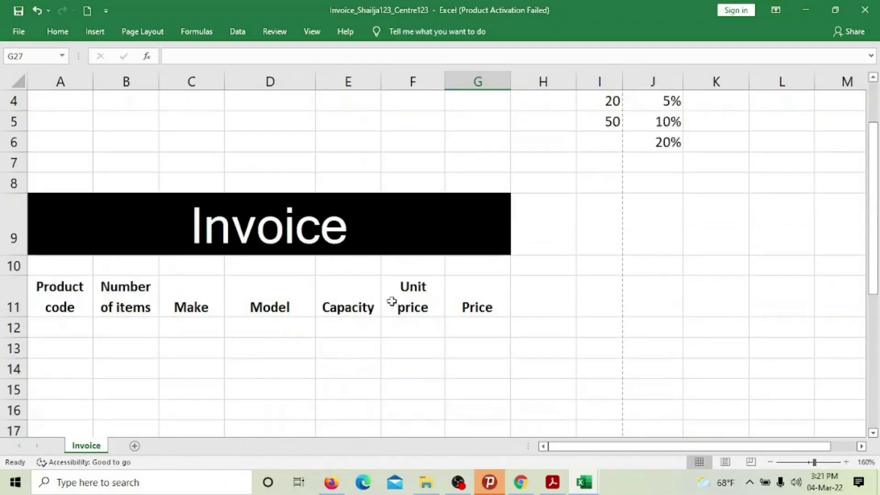
{"action": "scroll", "coordinate": [391, 301], "scroll_direction": "down", "scroll_amount": 1}
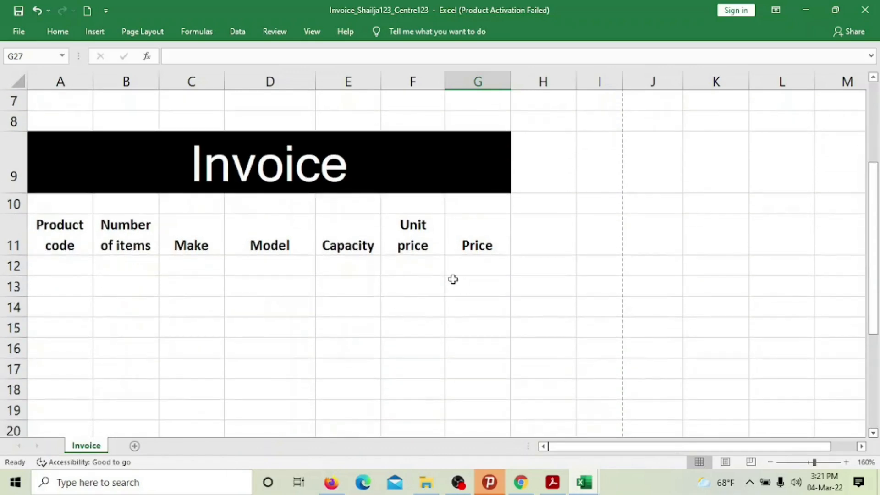
{"action": "scroll", "coordinate": [424, 264], "scroll_direction": "down", "scroll_amount": 1}
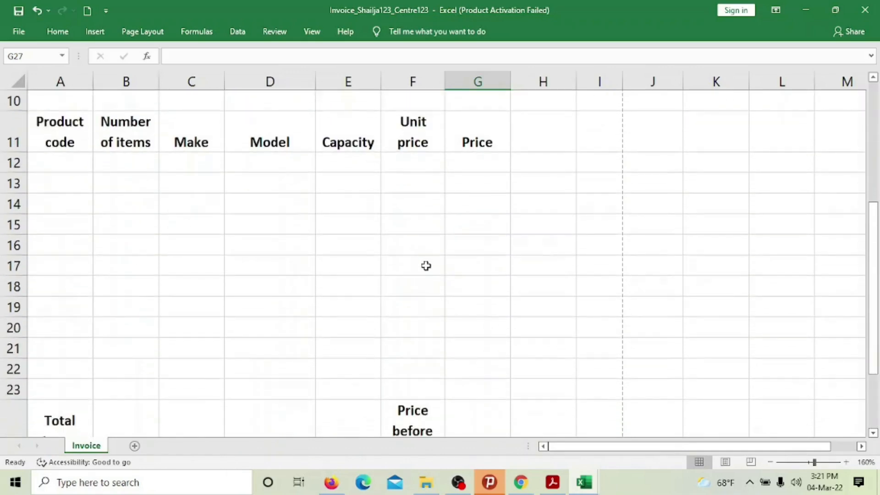
{"action": "left_click_drag", "start_coordinate": [415, 166], "coordinate": [458, 390]}
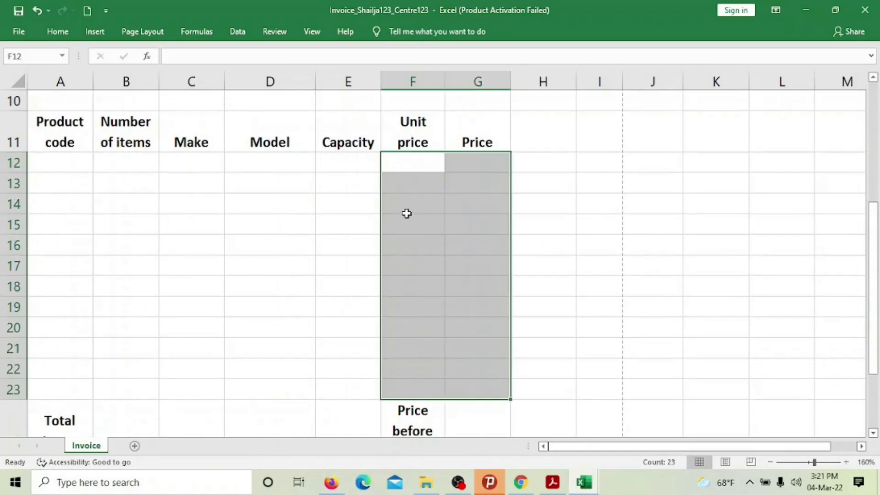
{"action": "left_click", "coordinate": [67, 37]}
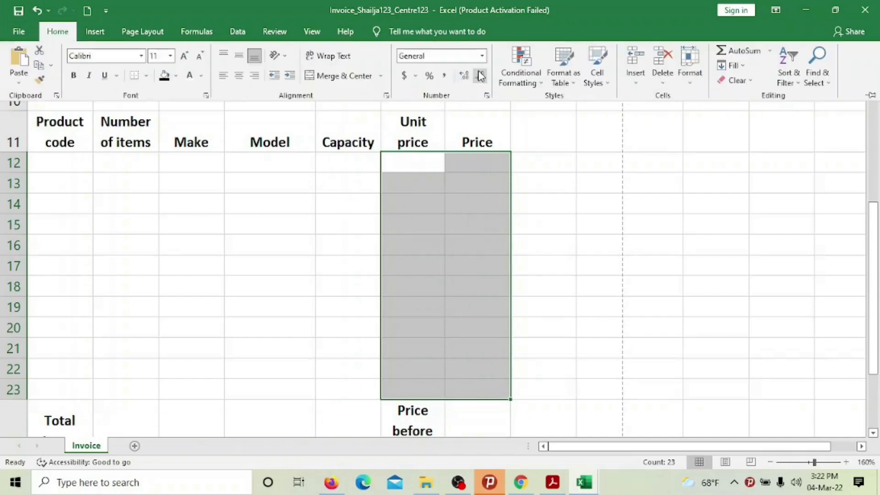
{"action": "left_click", "coordinate": [485, 96]}
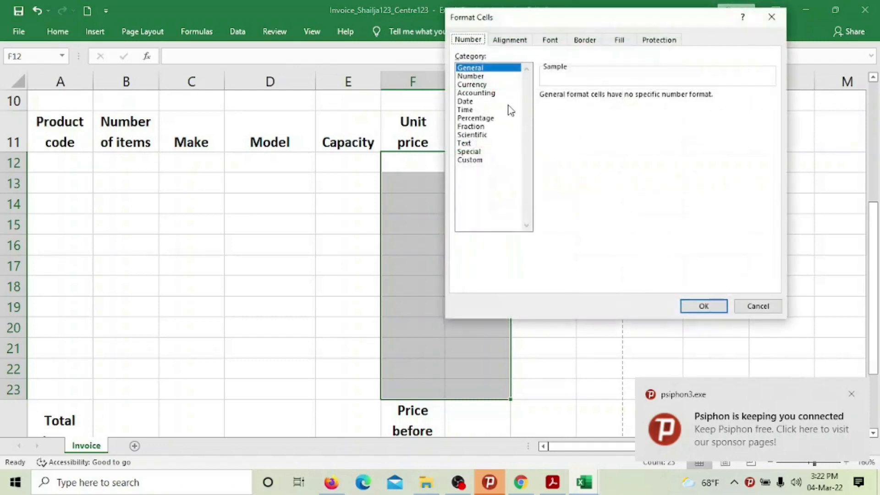
{"action": "left_click", "coordinate": [472, 85]}
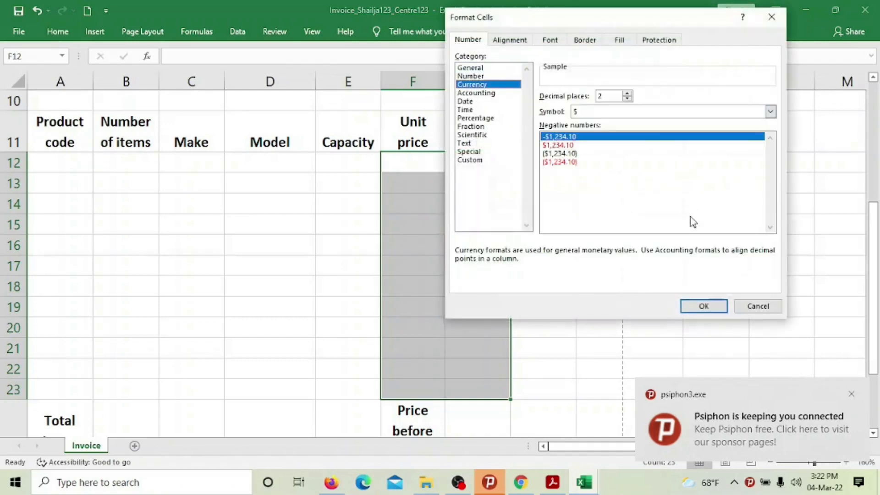
{"action": "left_click", "coordinate": [770, 112]}
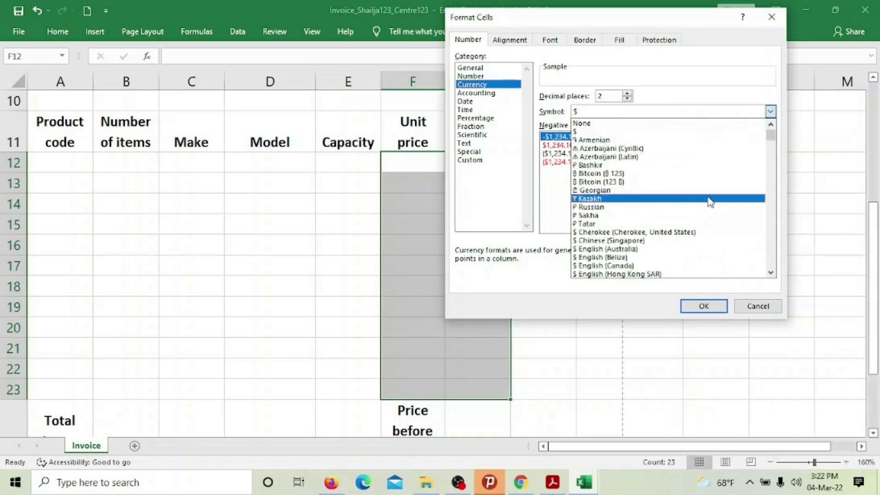
{"action": "scroll", "coordinate": [709, 197], "scroll_direction": "down", "scroll_amount": 3}
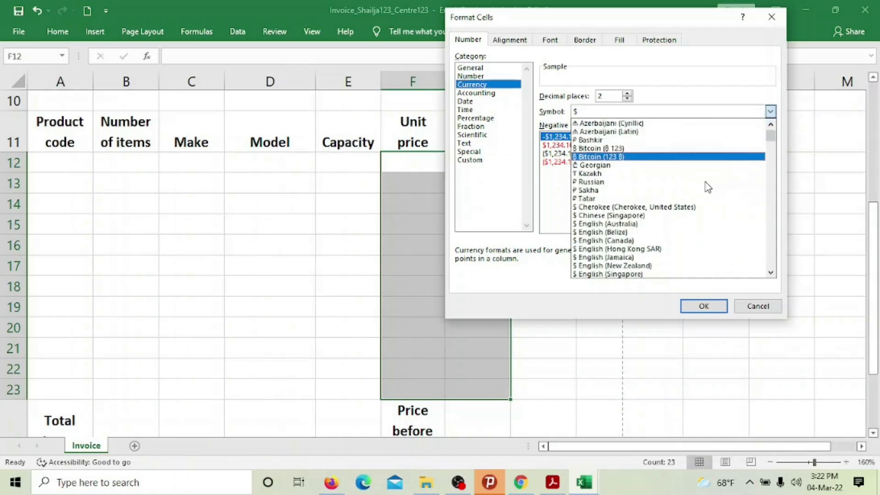
{"action": "scroll", "coordinate": [709, 186], "scroll_direction": "down", "scroll_amount": 12}
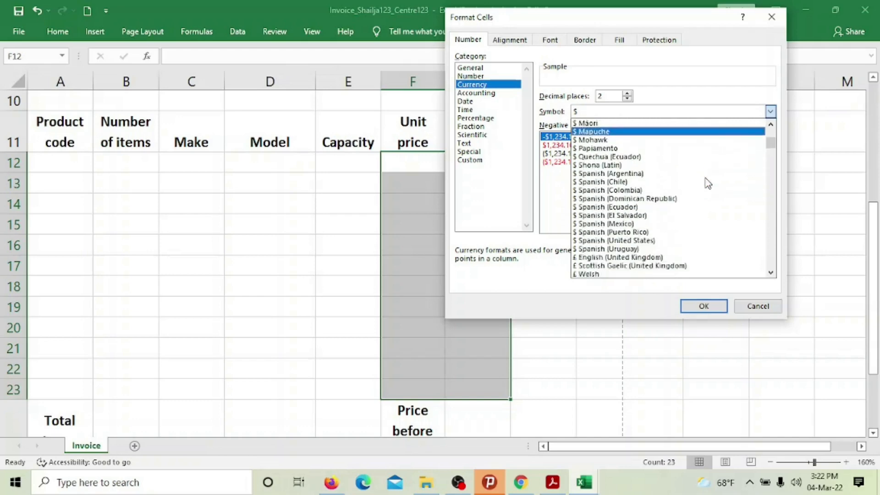
{"action": "scroll", "coordinate": [709, 184], "scroll_direction": "down", "scroll_amount": 1}
{"action": "scroll", "coordinate": [709, 182], "scroll_direction": "down", "scroll_amount": 1}
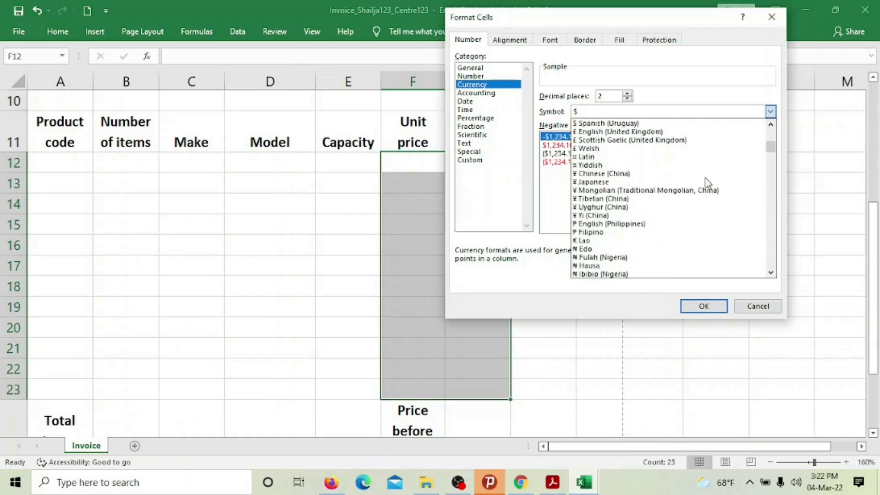
{"action": "scroll", "coordinate": [688, 188], "scroll_direction": "up", "scroll_amount": 1}
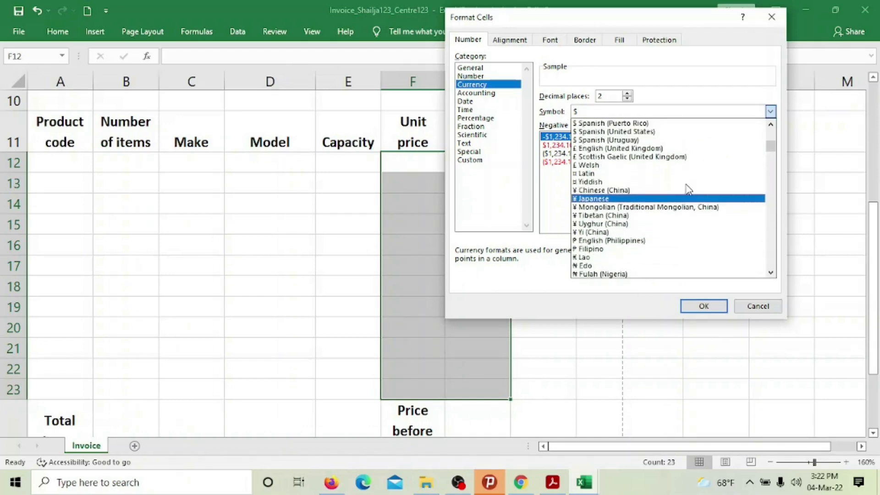
{"action": "scroll", "coordinate": [688, 189], "scroll_direction": "down", "scroll_amount": 1}
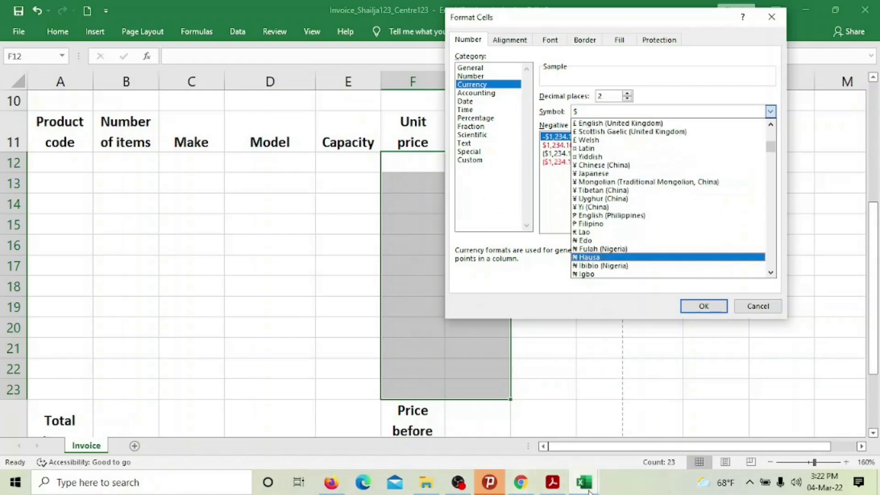
- Check the Task 2 introduction of the exam paper in Acrobat Reader for the currency and decimal places required for prices
{"action": "left_click", "coordinate": [553, 483]}
{"action": "scroll", "coordinate": [316, 104], "scroll_direction": "up", "scroll_amount": 20}
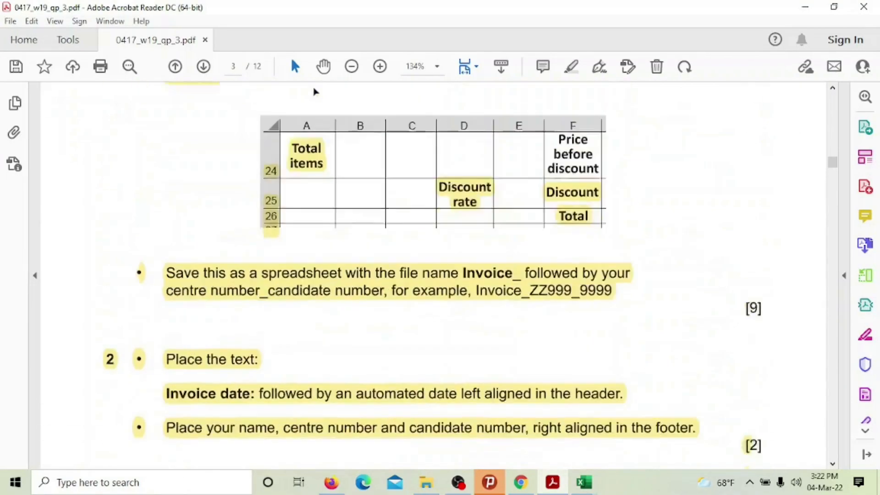
{"action": "scroll", "coordinate": [314, 92], "scroll_direction": "up", "scroll_amount": 15}
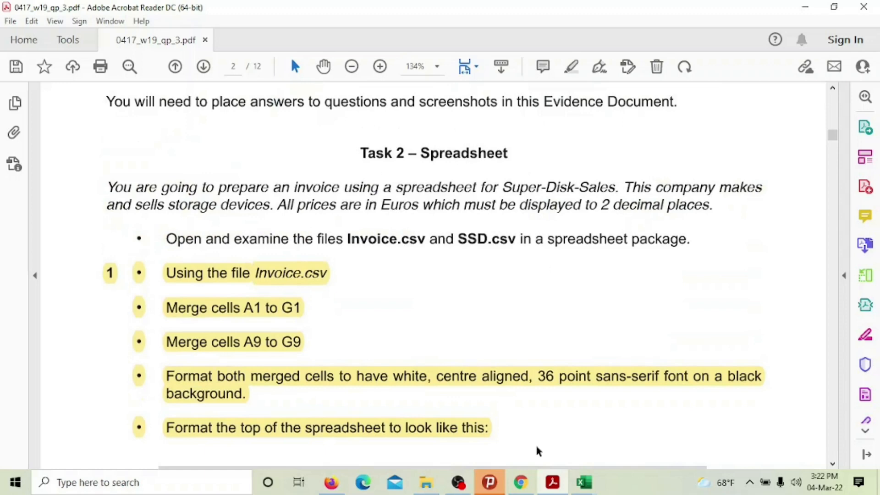
- Return to Excel and apply the currency symbol Euro (€ 123) to the unit price and price cells F12:G23
{"action": "mouse_move", "coordinate": [584, 482]}
{"action": "left_click", "coordinate": [516, 415]}
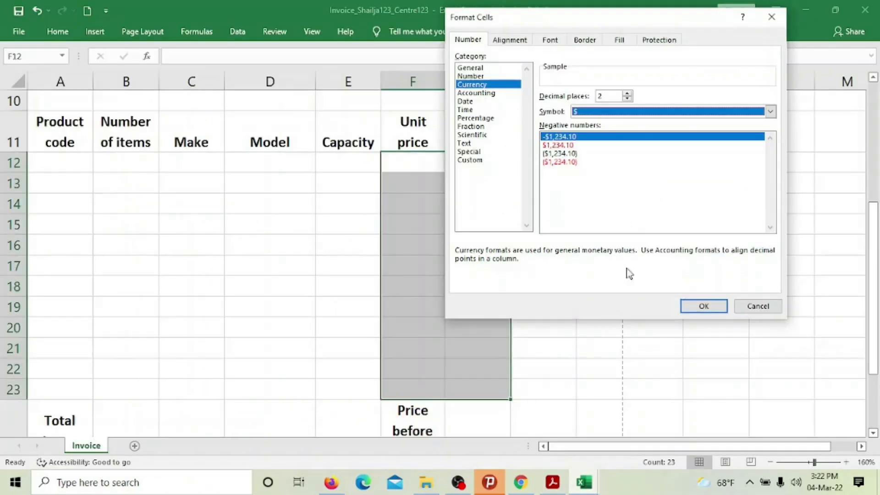
{"action": "left_click", "coordinate": [771, 111]}
{"action": "scroll", "coordinate": [723, 252], "scroll_direction": "down", "scroll_amount": 1}
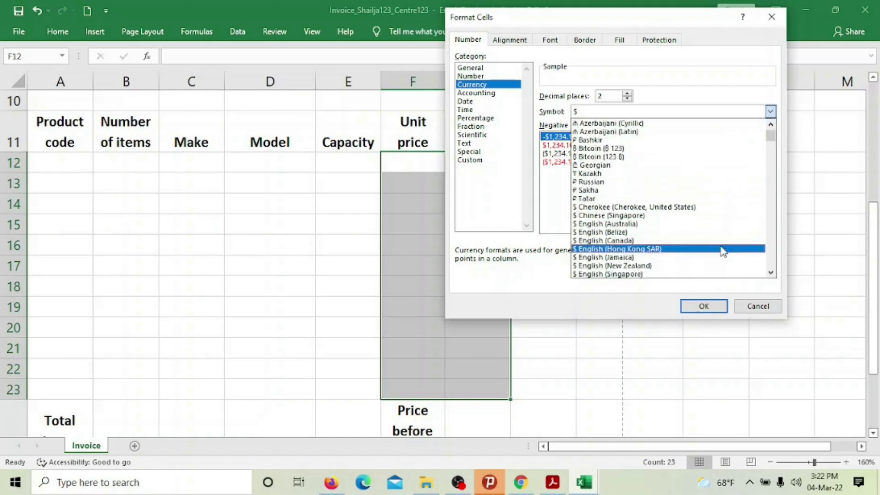
{"action": "scroll", "coordinate": [722, 228], "scroll_direction": "down", "scroll_amount": 15}
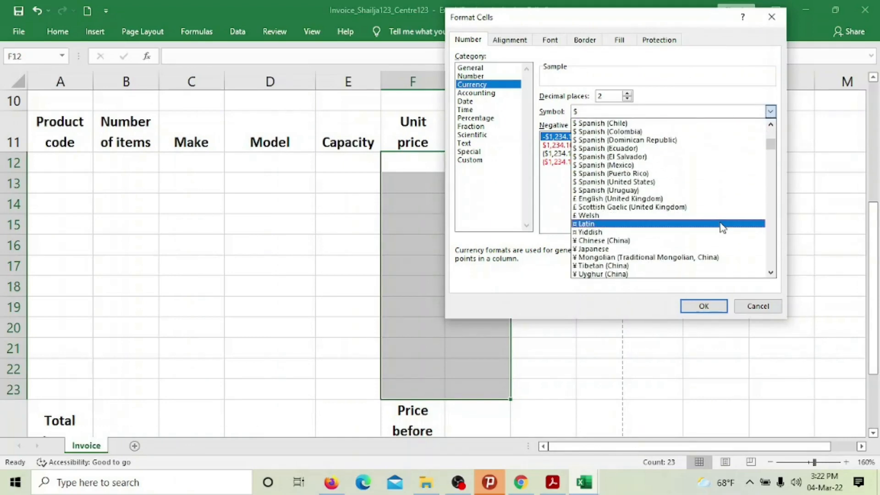
{"action": "scroll", "coordinate": [722, 228], "scroll_direction": "down", "scroll_amount": 5}
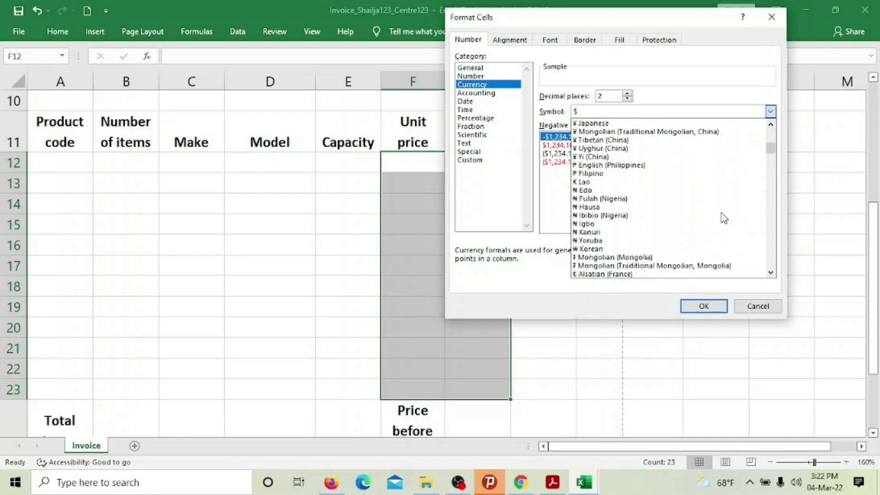
{"action": "scroll", "coordinate": [724, 218], "scroll_direction": "down", "scroll_amount": 4}
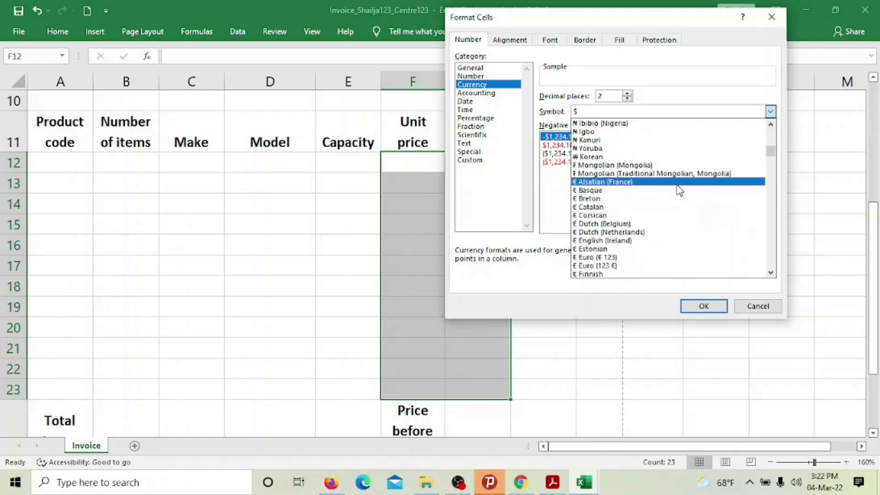
{"action": "left_click", "coordinate": [680, 257]}
{"action": "left_click", "coordinate": [703, 305]}
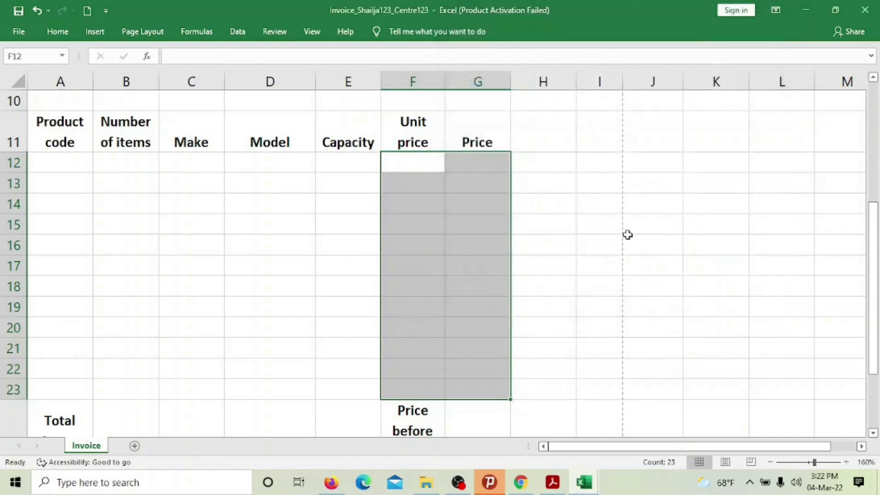
- Add E25, G24, G25 and G26 to the selected cells and format them all as Currency with 2 decimal places and symbol Euro (€ 123)
{"action": "scroll", "coordinate": [627, 232], "scroll_direction": "down", "scroll_amount": 6}
{"action": "scroll", "coordinate": [627, 228], "scroll_direction": "up", "scroll_amount": 3}
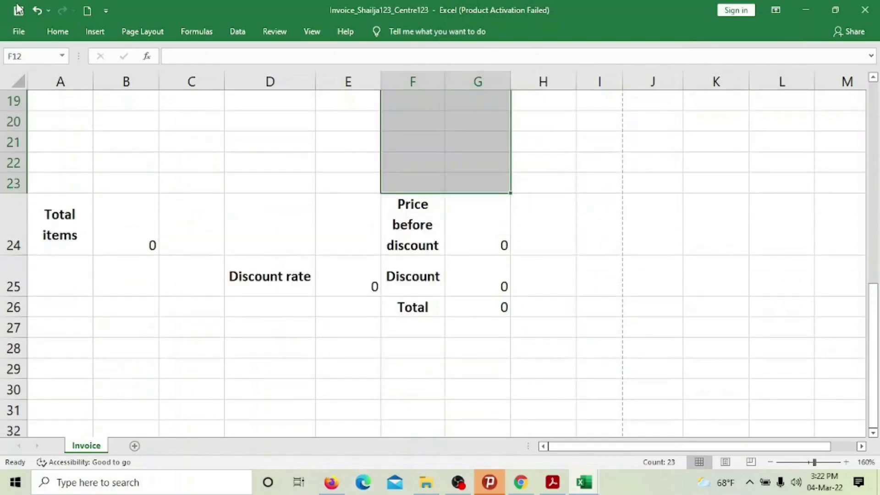
{"action": "left_click", "coordinate": [361, 274], "text": "ctrl"}
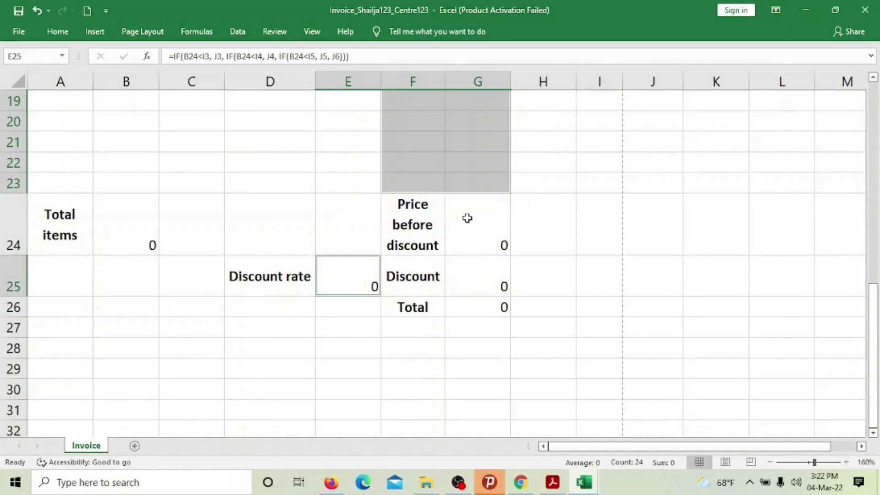
{"action": "left_click", "coordinate": [466, 219], "text": "ctrl"}
{"action": "left_click", "coordinate": [475, 279], "text": "ctrl"}
{"action": "left_click", "coordinate": [484, 310], "text": "ctrl"}
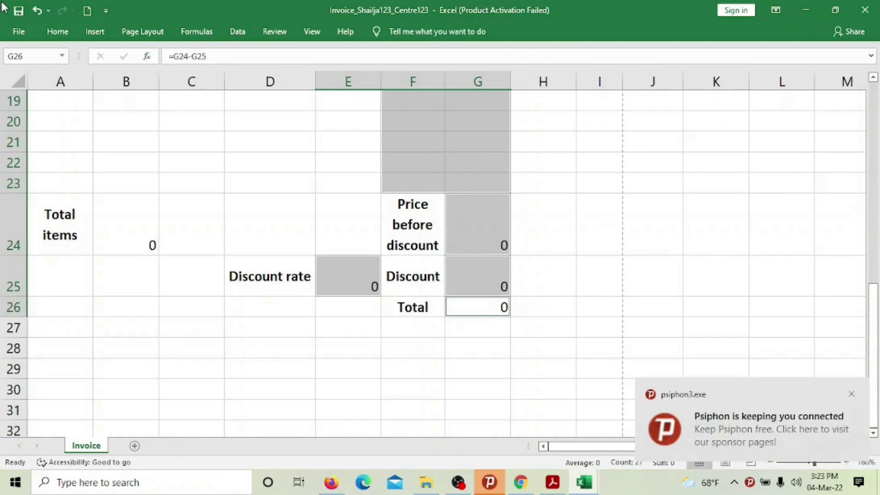
{"action": "left_click", "coordinate": [55, 33]}
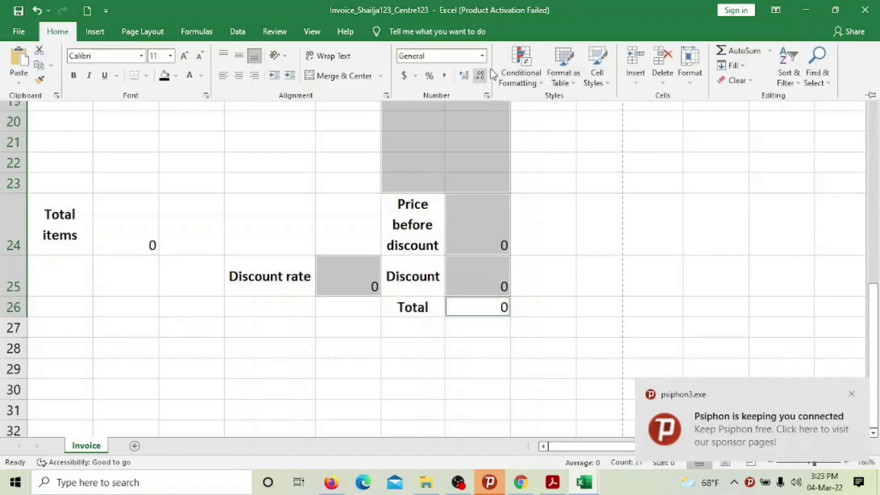
{"action": "left_click", "coordinate": [488, 95]}
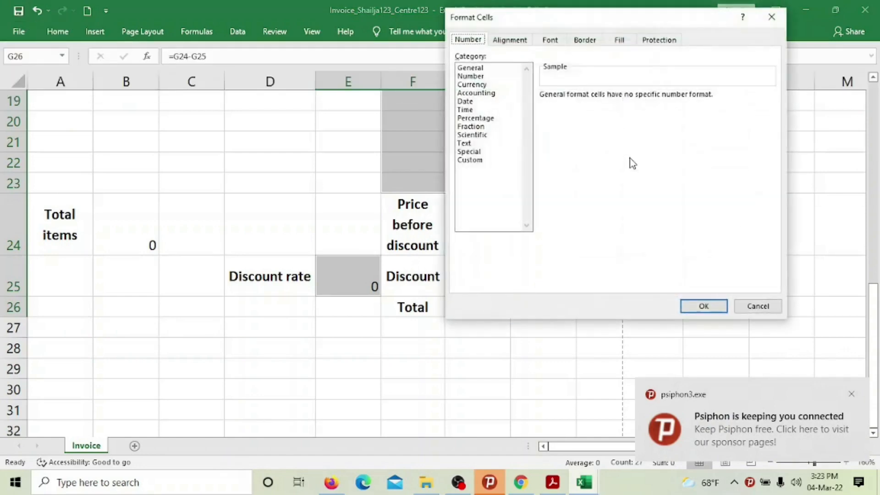
{"action": "left_click", "coordinate": [474, 85]}
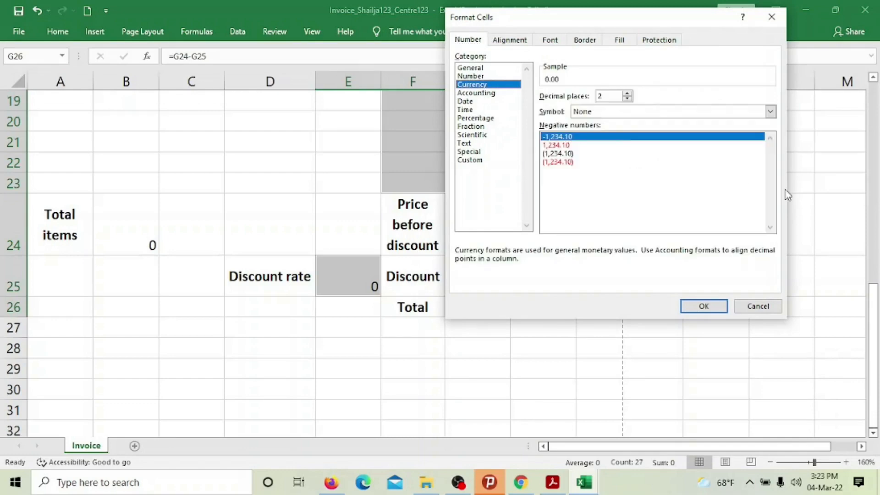
{"action": "left_click", "coordinate": [771, 111]}
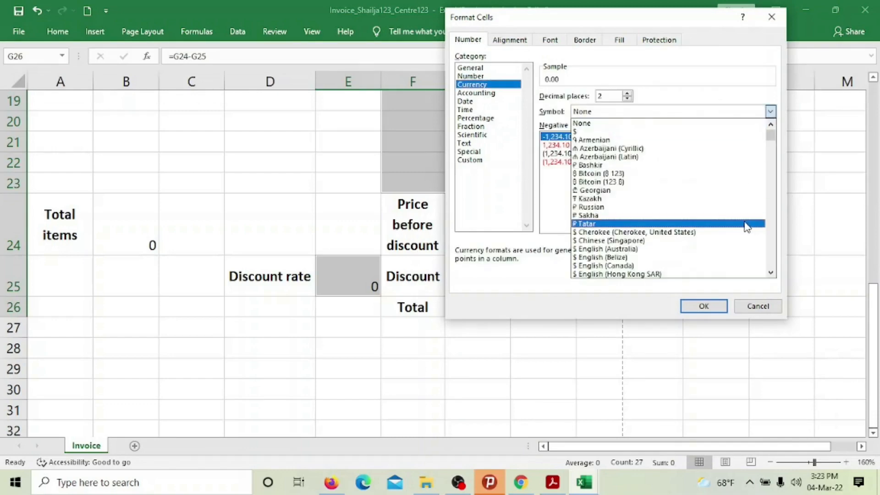
{"action": "scroll", "coordinate": [742, 216], "scroll_direction": "down", "scroll_amount": 15}
{"action": "scroll", "coordinate": [743, 209], "scroll_direction": "down", "scroll_amount": 12}
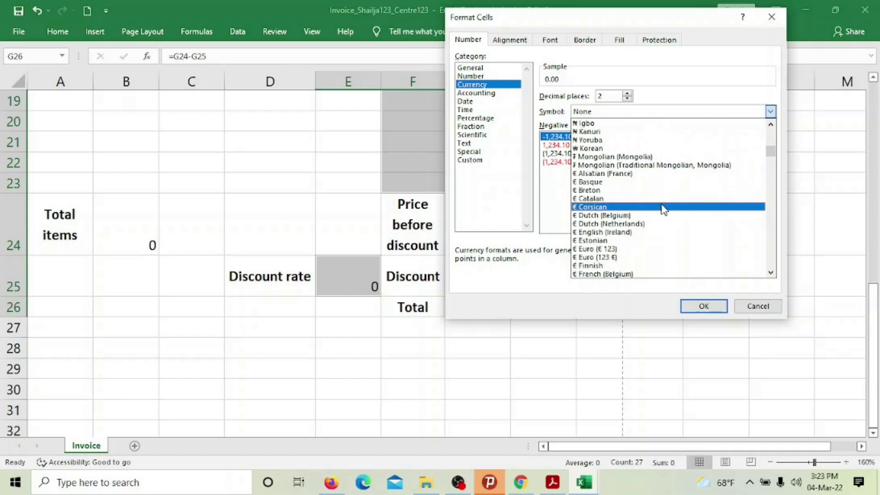
{"action": "left_click", "coordinate": [673, 250]}
{"action": "left_click", "coordinate": [704, 305]}
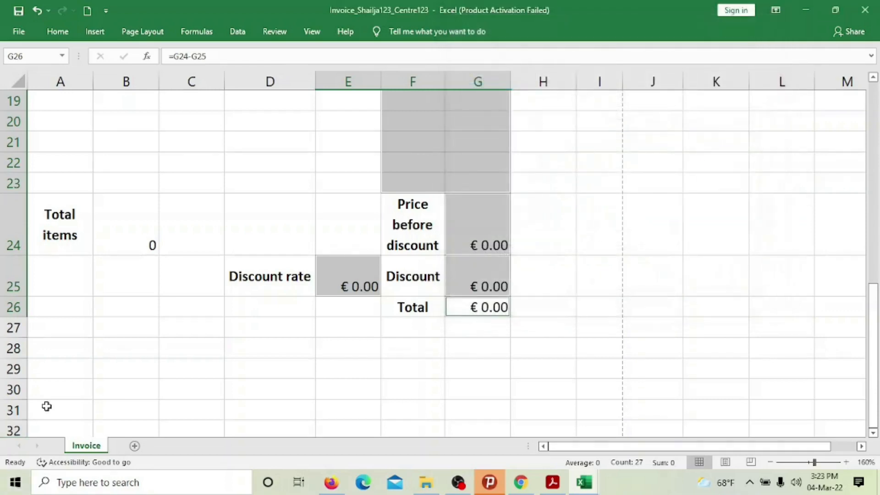
- Look over the whole invoice to check the currency formatting, and switch back to the exam paper in Acrobat Reader
{"action": "scroll", "coordinate": [476, 232], "scroll_direction": "up", "scroll_amount": 6}
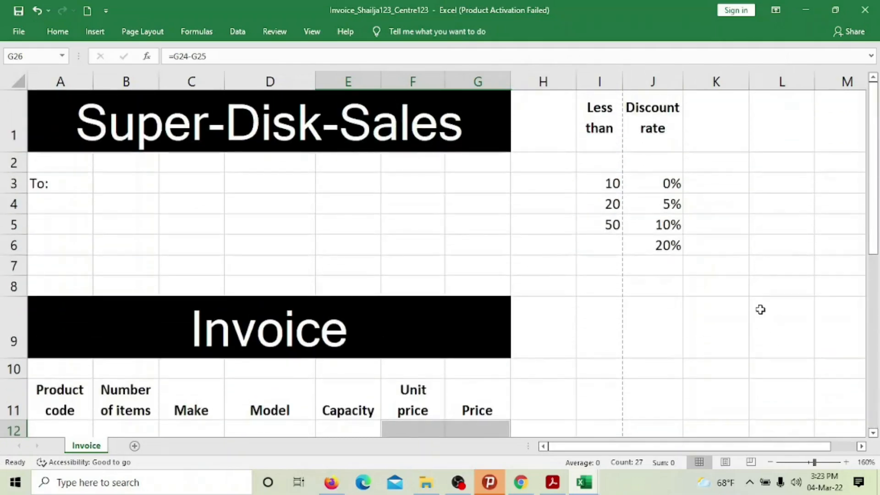
{"action": "scroll", "coordinate": [760, 309], "scroll_direction": "down", "scroll_amount": 13}
{"action": "scroll", "coordinate": [760, 309], "scroll_direction": "up", "scroll_amount": 6}
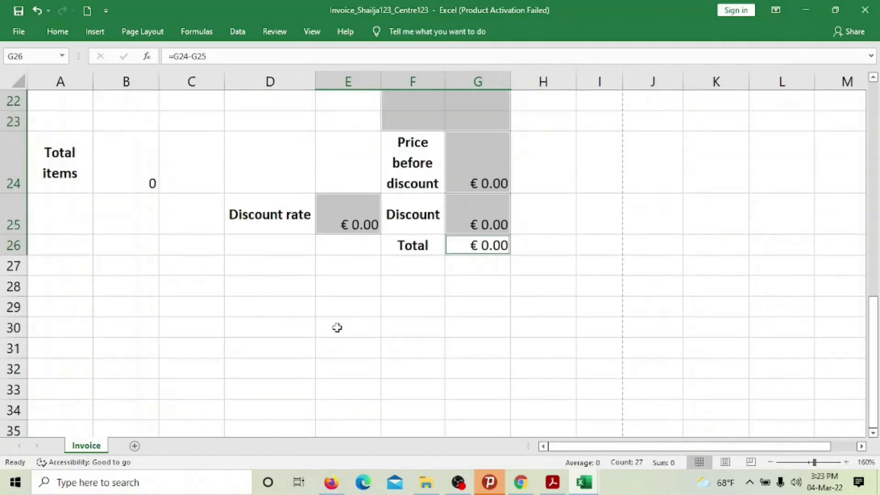
{"action": "scroll", "coordinate": [267, 308], "scroll_direction": "up", "scroll_amount": 6}
{"action": "scroll", "coordinate": [267, 309], "scroll_direction": "down", "scroll_amount": 3}
{"action": "scroll", "coordinate": [267, 308], "scroll_direction": "down", "scroll_amount": 2}
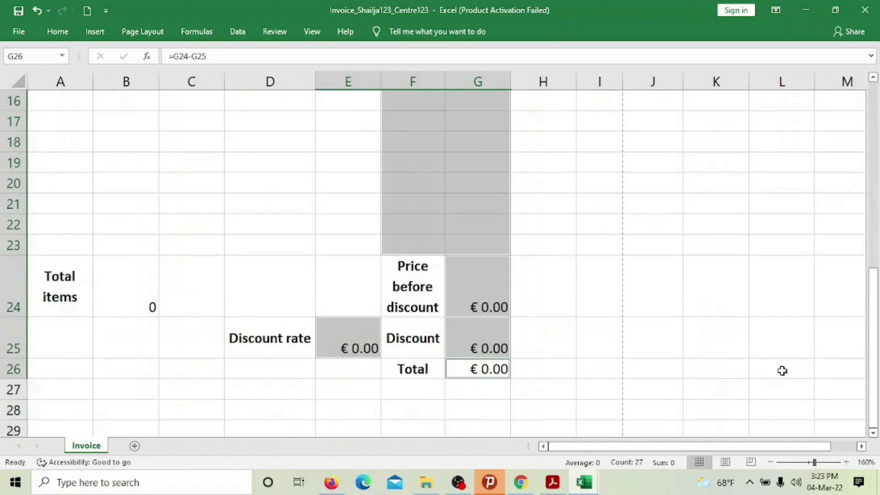
{"action": "scroll", "coordinate": [782, 370], "scroll_direction": "up", "scroll_amount": 5}
{"action": "left_click", "coordinate": [552, 482]}
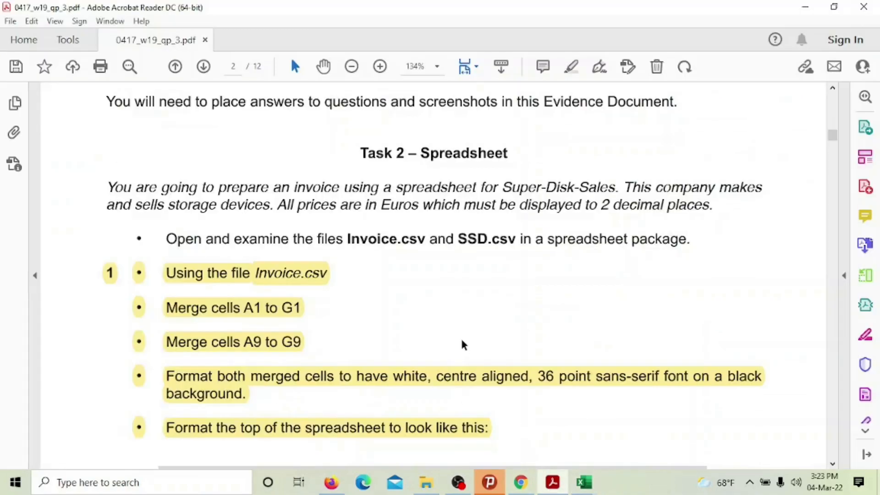
- Highlight question 10 about formatting numeric values in rows 12 to 26, and read question 11's printout requirements
{"action": "scroll", "coordinate": [466, 342], "scroll_direction": "down", "scroll_amount": 10}
{"action": "scroll", "coordinate": [467, 337], "scroll_direction": "down", "scroll_amount": 15}
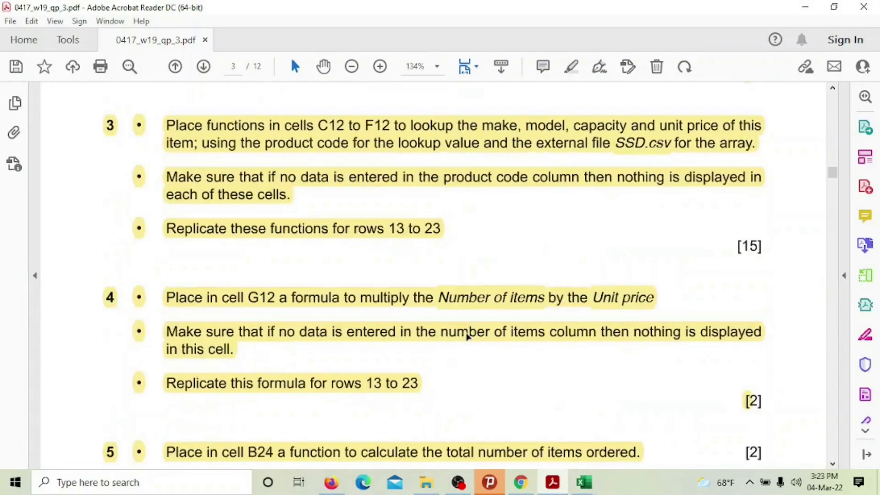
{"action": "scroll", "coordinate": [467, 335], "scroll_direction": "up", "scroll_amount": 4}
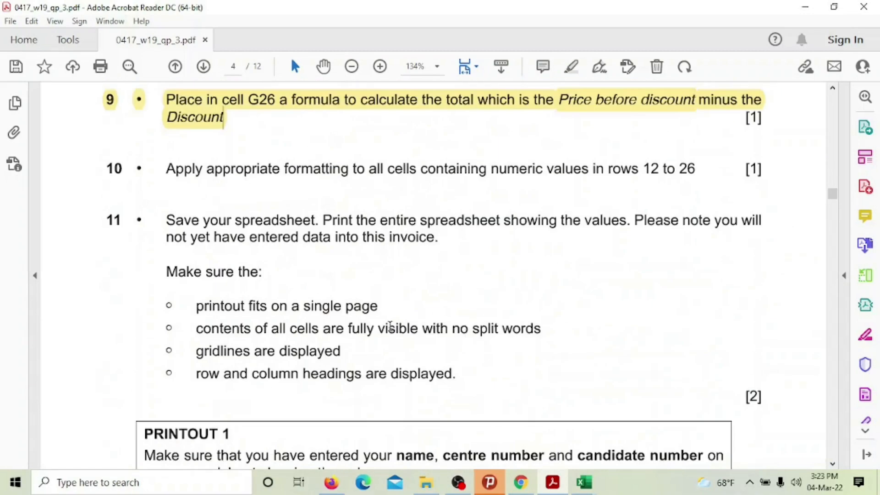
{"action": "left_click_drag", "start_coordinate": [105, 168], "coordinate": [696, 169]}
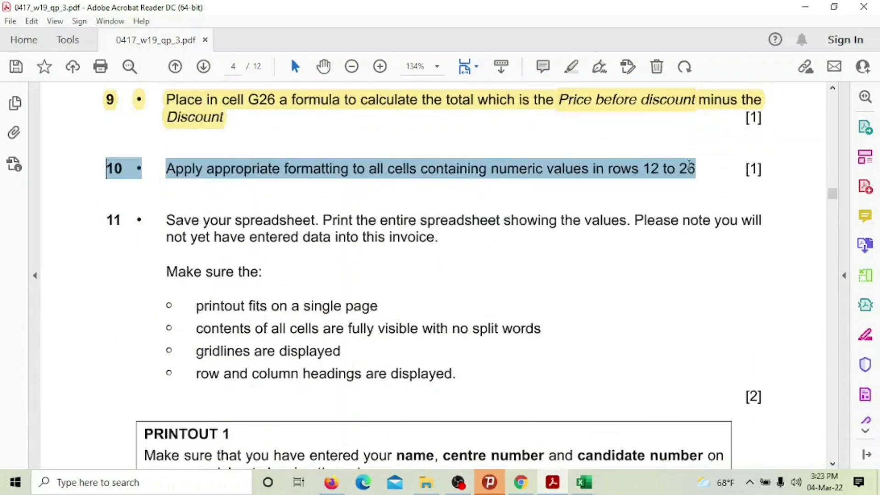
{"action": "left_click", "coordinate": [697, 140]}
{"action": "scroll", "coordinate": [654, 324], "scroll_direction": "down", "scroll_amount": 1}
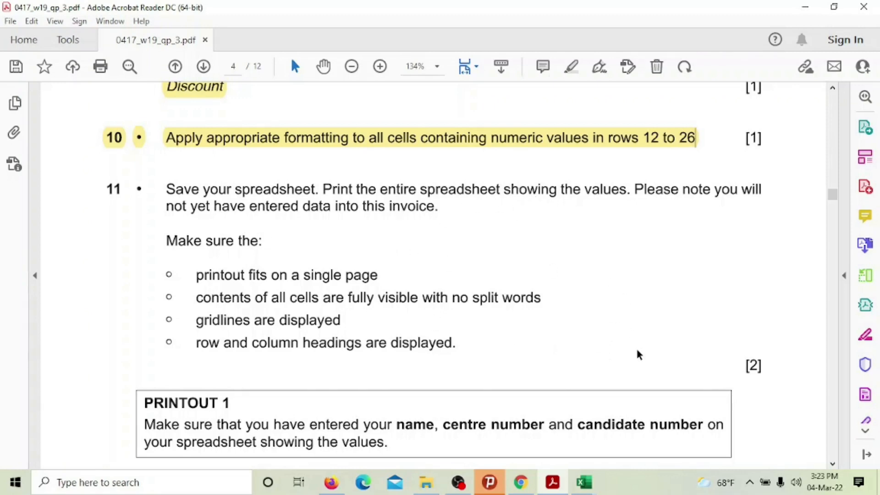
{"action": "scroll", "coordinate": [479, 294], "scroll_direction": "down", "scroll_amount": 1}
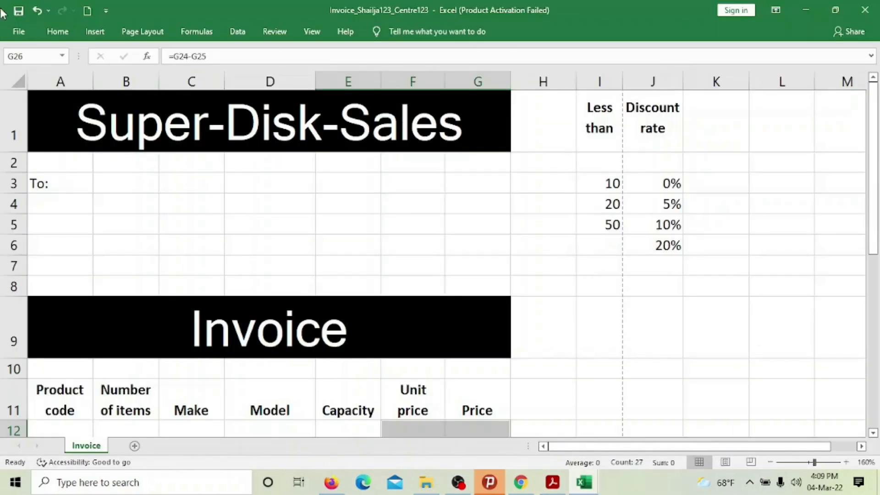
- Return to Excel and enable Row and column headings in the invoice sheet's print page setup, leaving the print preview at the end
{"action": "left_click", "coordinate": [17, 32]}
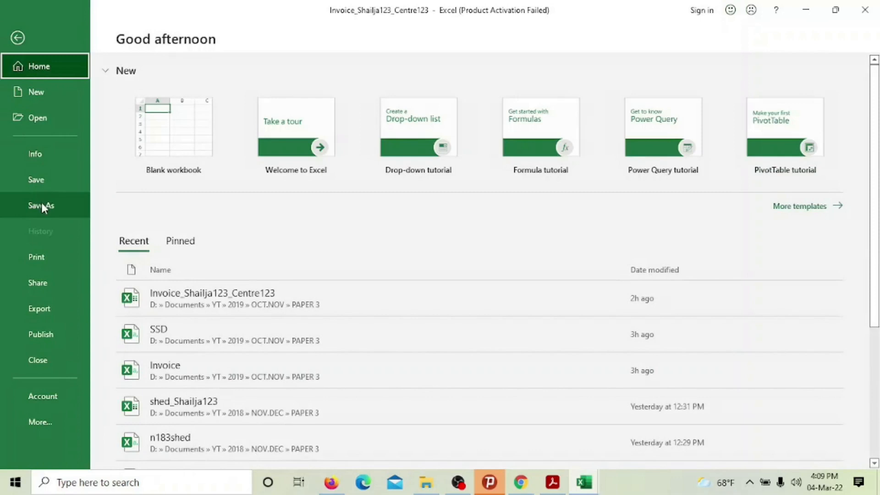
{"action": "left_click", "coordinate": [32, 255]}
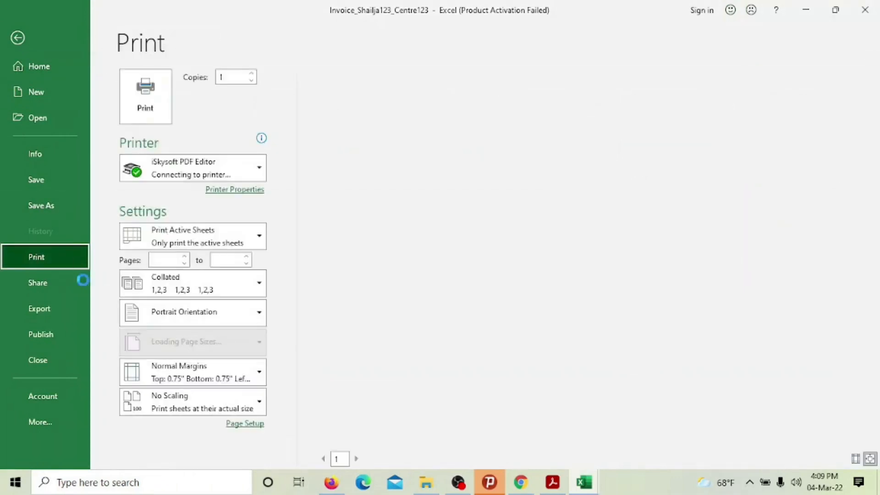
{"action": "left_click", "coordinate": [252, 427]}
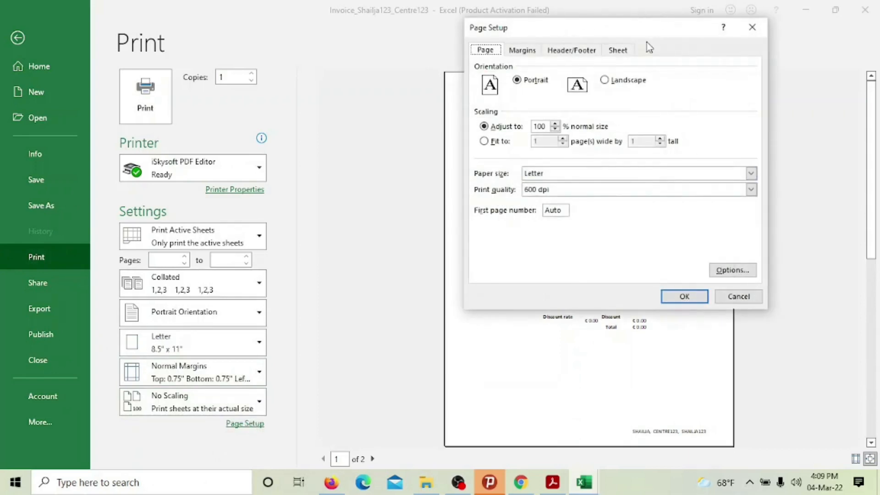
{"action": "left_click", "coordinate": [618, 51]}
{"action": "left_click", "coordinate": [484, 179]}
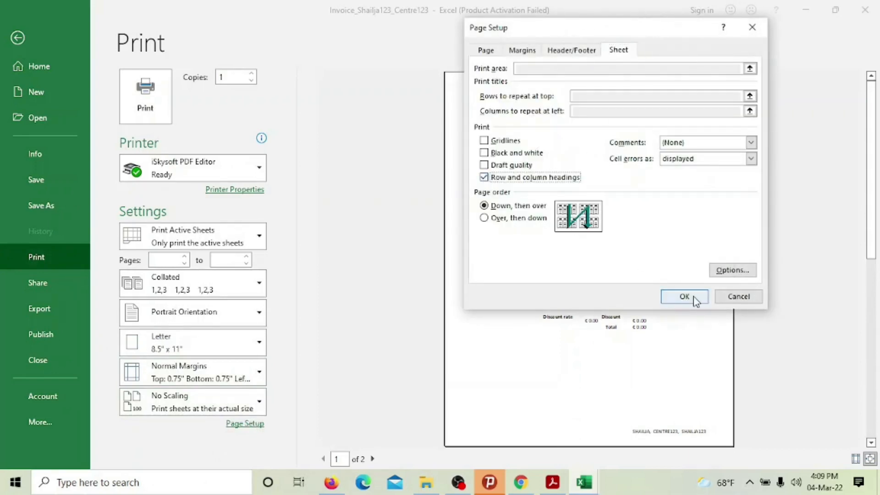
{"action": "left_click", "coordinate": [685, 297]}
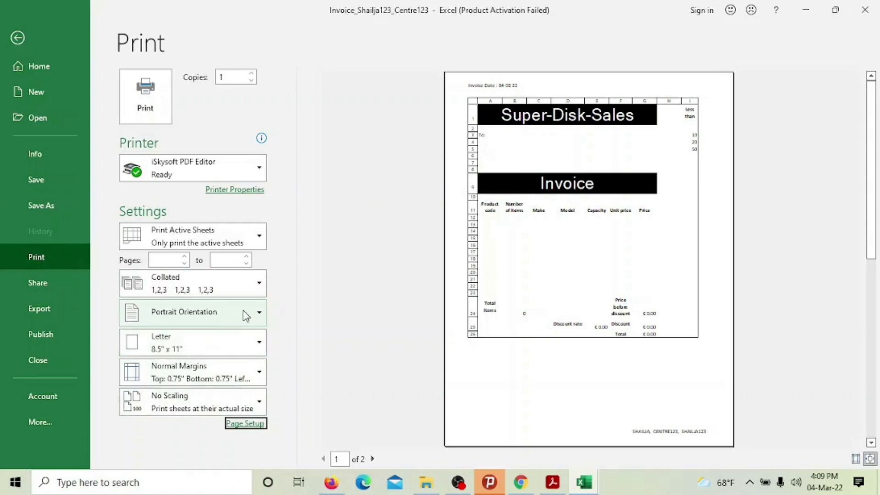
{"action": "left_click", "coordinate": [16, 37]}
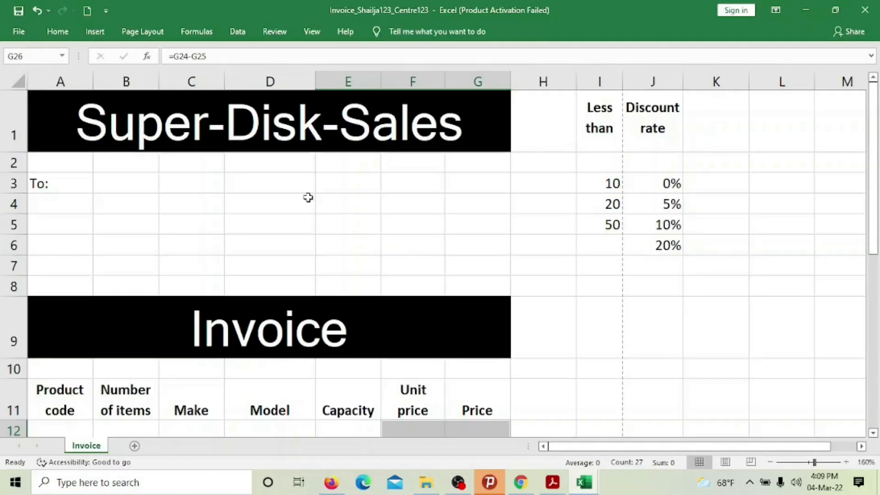
- Check the single-page and gridlines requirements of question 11 in Acrobat Reader, and return to the invoice in Excel
{"action": "left_click", "coordinate": [553, 482]}
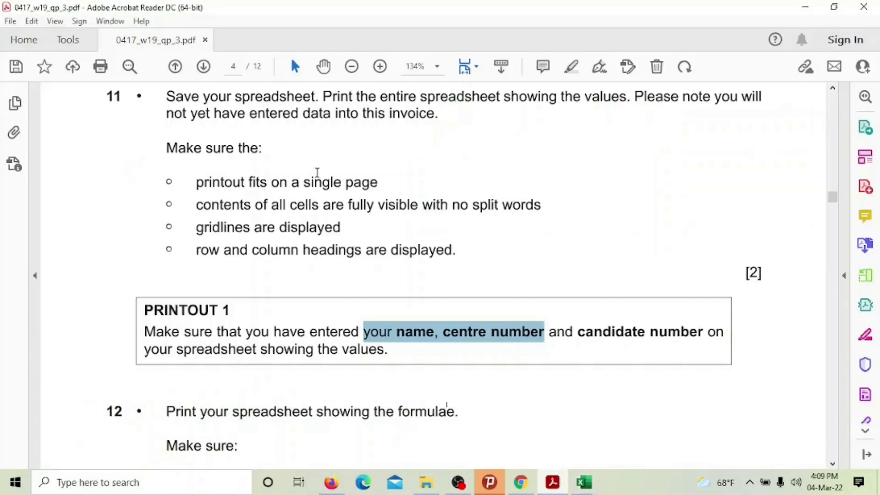
{"action": "left_click_drag", "start_coordinate": [271, 184], "coordinate": [341, 184]}
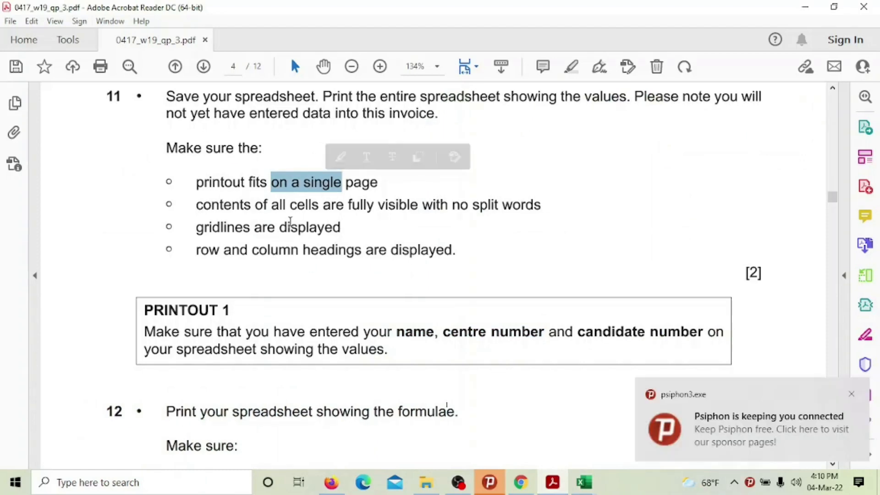
{"action": "left_click_drag", "start_coordinate": [279, 227], "coordinate": [309, 228]}
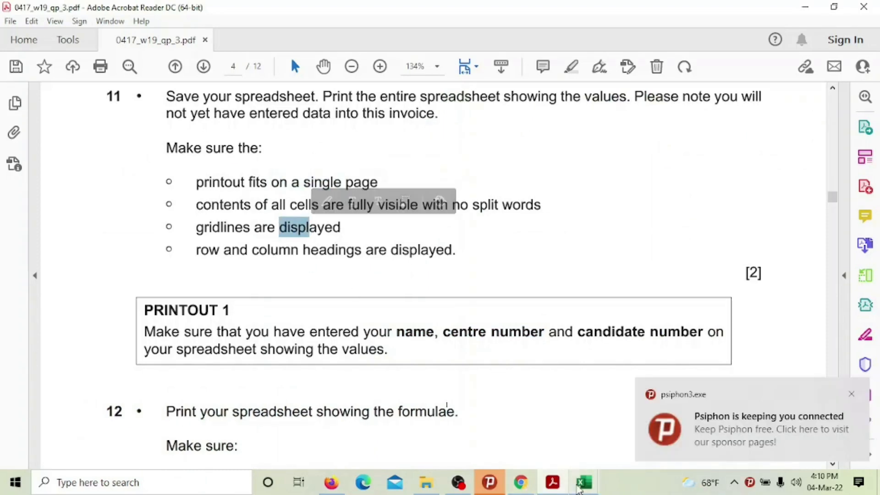
{"action": "mouse_move", "coordinate": [594, 484]}
{"action": "left_click", "coordinate": [515, 431]}
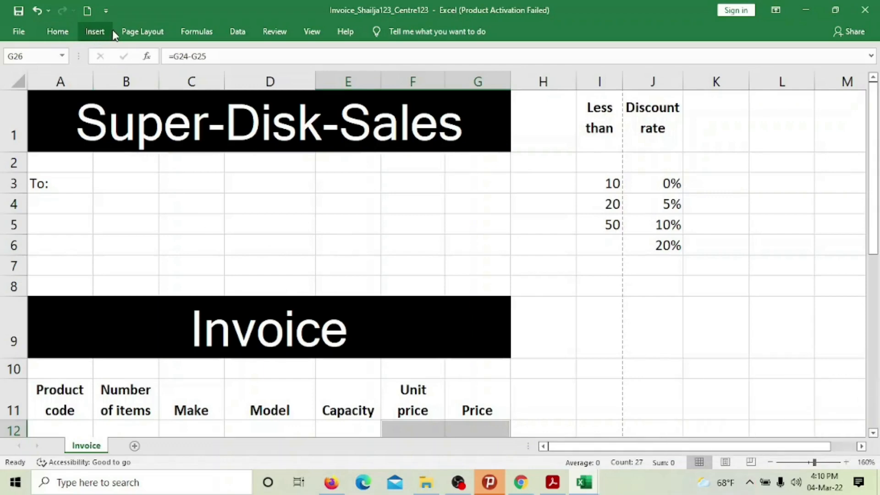
- Apply All Borders to the selected price cells F12:G23, E25 and G24:G26, and clear the selection
{"action": "left_click", "coordinate": [56, 31]}
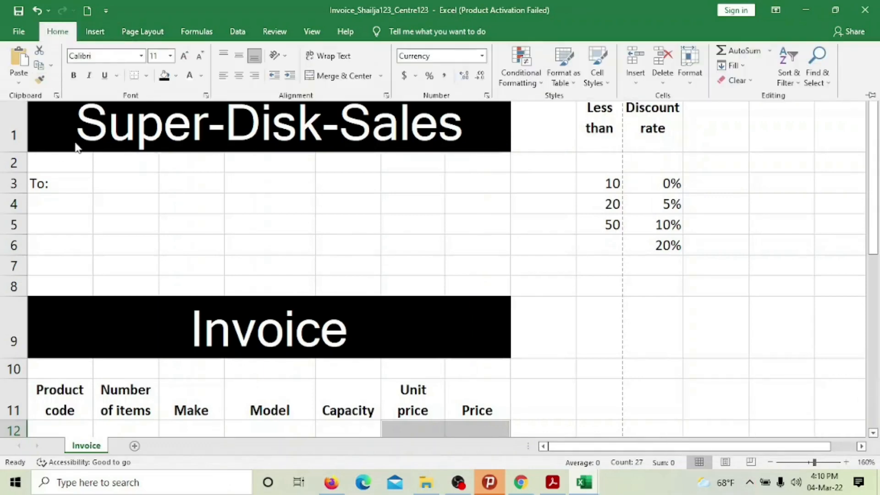
{"action": "left_click", "coordinate": [146, 76]}
{"action": "left_click", "coordinate": [139, 188]}
{"action": "scroll", "coordinate": [138, 193], "scroll_direction": "down", "scroll_amount": 7}
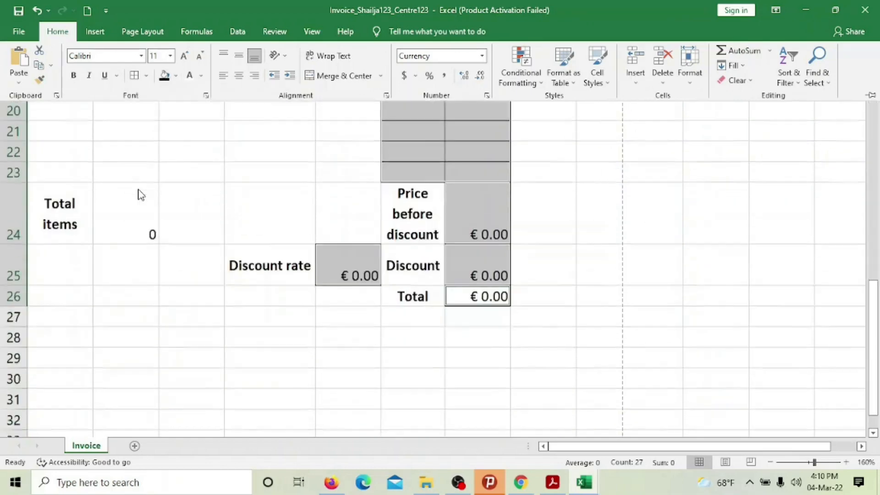
{"action": "scroll", "coordinate": [234, 272], "scroll_direction": "up", "scroll_amount": 7}
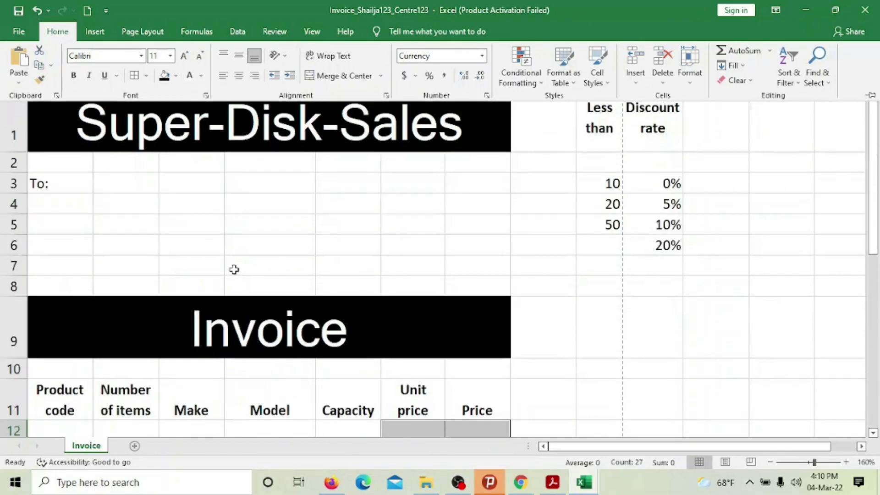
{"action": "left_click", "coordinate": [347, 252]}
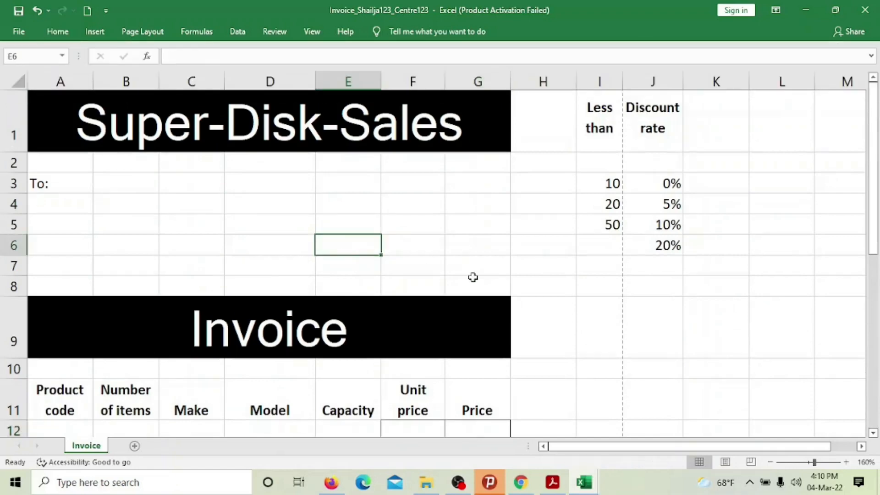
- Apply borders to all cells of the range A1:I26
{"action": "left_click_drag", "start_coordinate": [60, 114], "coordinate": [594, 144]}
{"action": "left_click", "coordinate": [58, 30]}
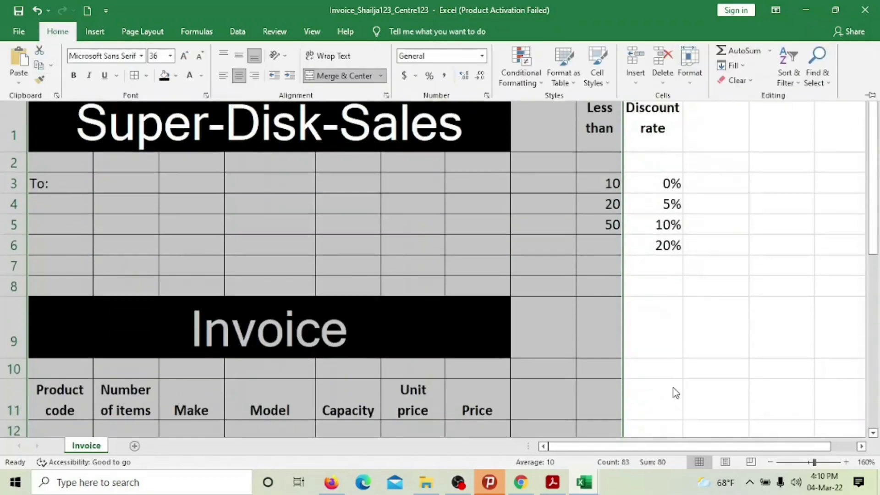
{"action": "left_click", "coordinate": [664, 329]}
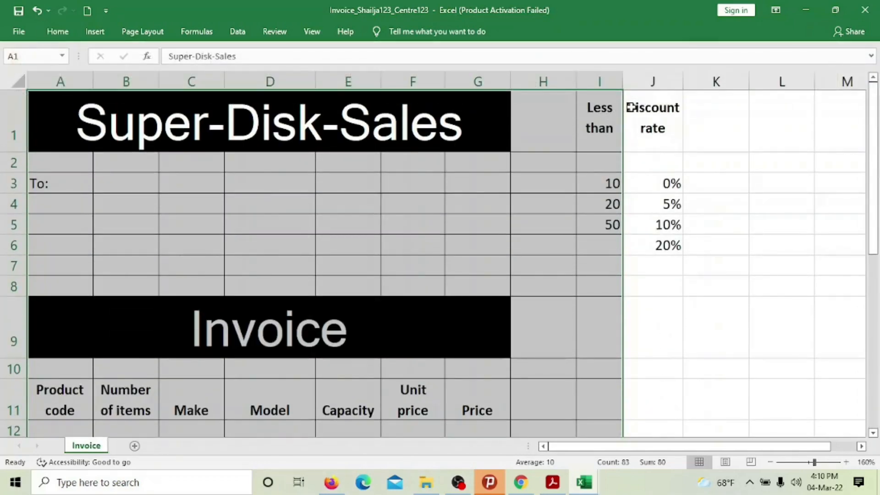
- Apply borders to the Discount rate column, cells J1:J25
{"action": "left_click_drag", "start_coordinate": [642, 110], "coordinate": [651, 367]}
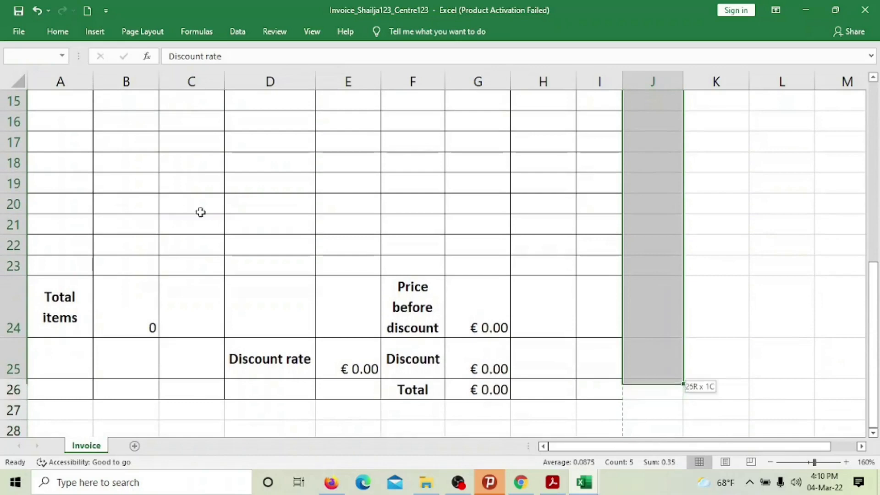
{"action": "left_click", "coordinate": [18, 31]}
{"action": "left_click", "coordinate": [54, 32]}
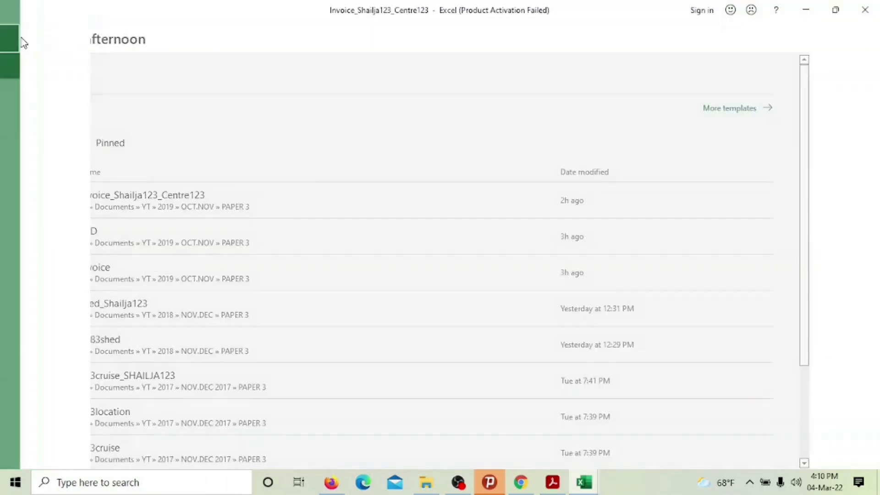
{"action": "left_click", "coordinate": [62, 37]}
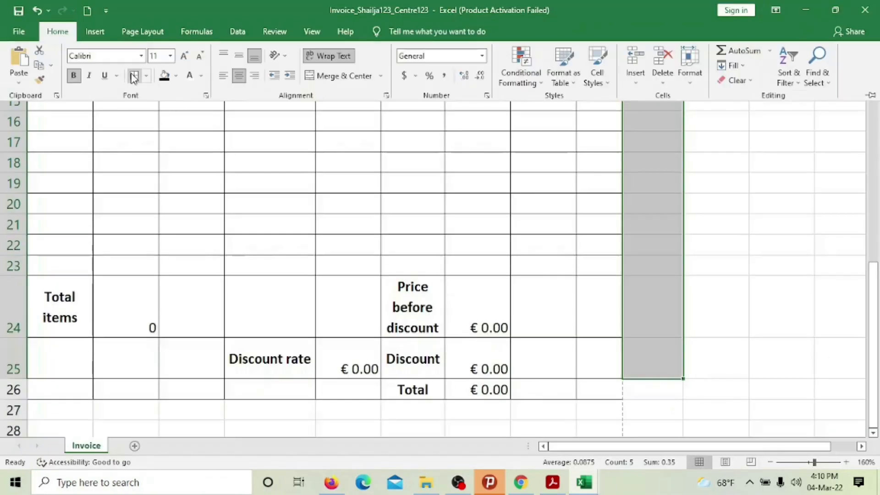
{"action": "scroll", "coordinate": [647, 331], "scroll_direction": "up", "scroll_amount": 5}
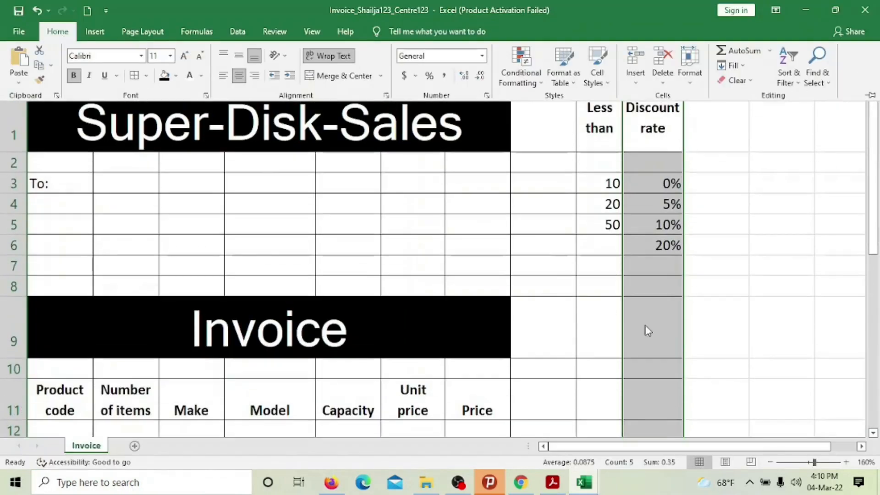
- Save the workbook, set the print scaling to Fit Sheet on One Page, and return to the sheet
{"action": "left_click", "coordinate": [19, 11]}
{"action": "left_click", "coordinate": [18, 31]}
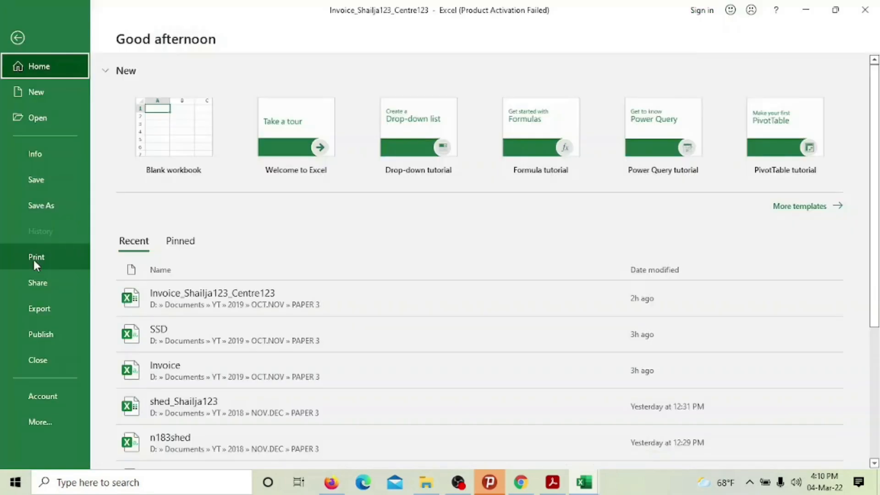
{"action": "left_click", "coordinate": [33, 257]}
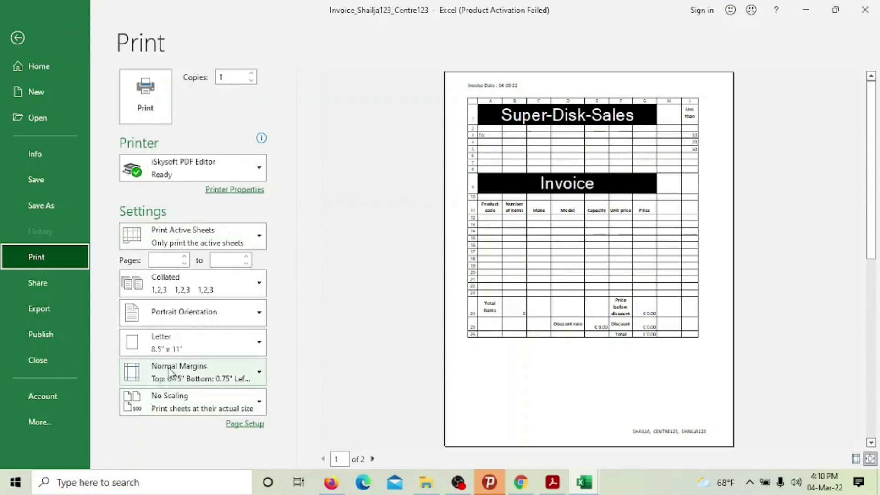
{"action": "left_click", "coordinate": [175, 401]}
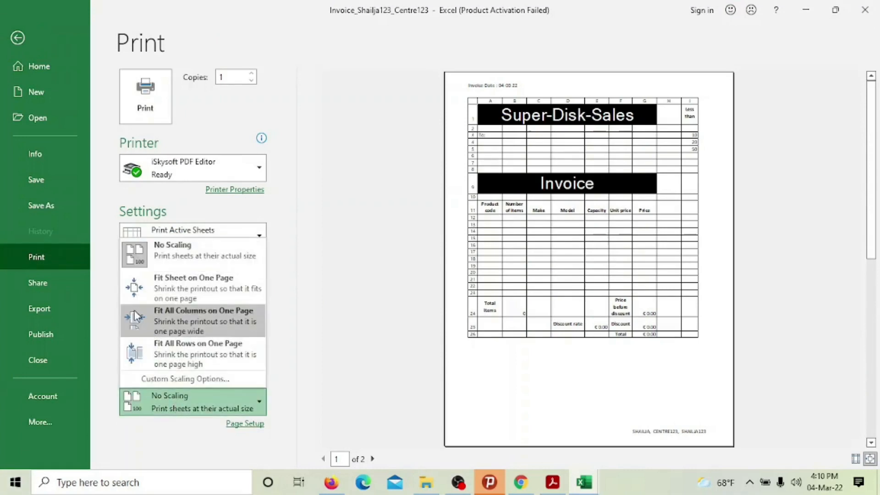
{"action": "left_click", "coordinate": [130, 292]}
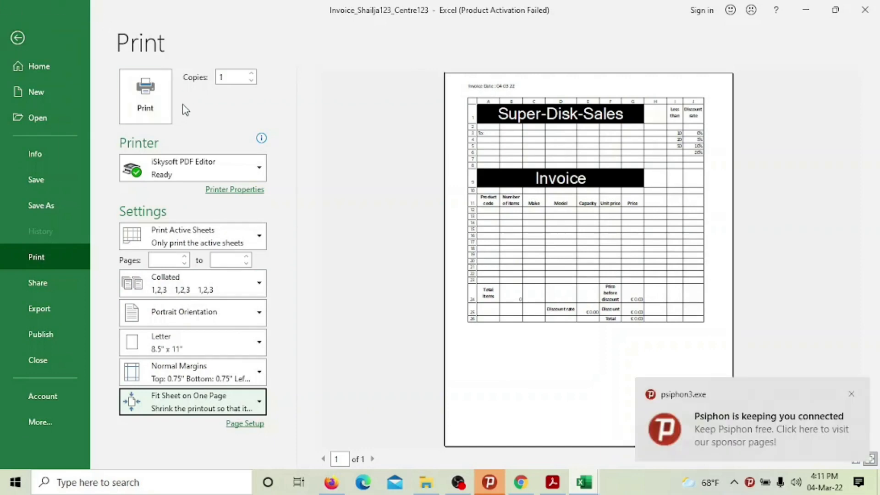
{"action": "left_click", "coordinate": [18, 38]}
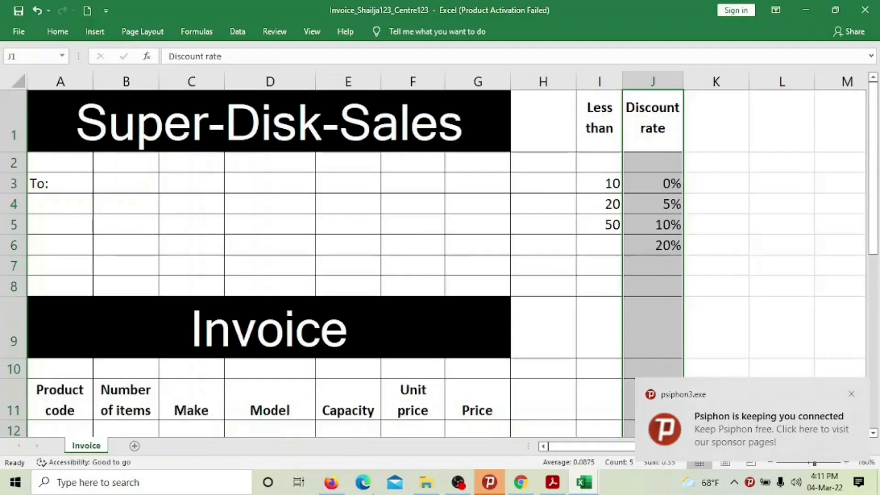
- Switch to the exam paper in Acrobat Reader and highlight question 11 together with the PRINTOUT 1 box
{"action": "left_click", "coordinate": [552, 482]}
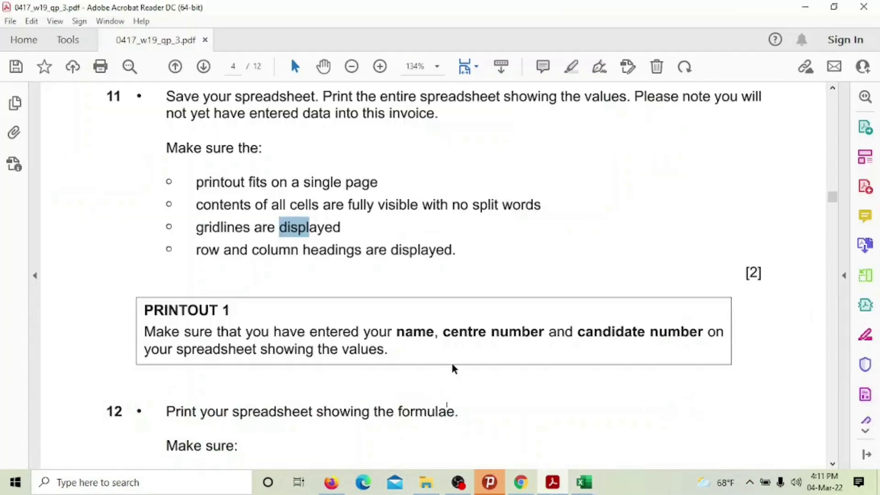
{"action": "left_click_drag", "start_coordinate": [104, 90], "coordinate": [384, 345]}
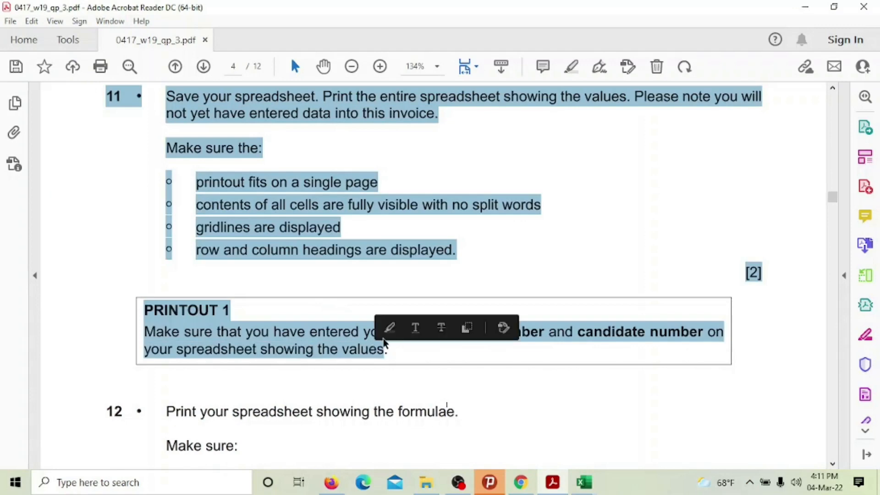
{"action": "left_click", "coordinate": [390, 327]}
{"action": "scroll", "coordinate": [387, 325], "scroll_direction": "down", "scroll_amount": 5}
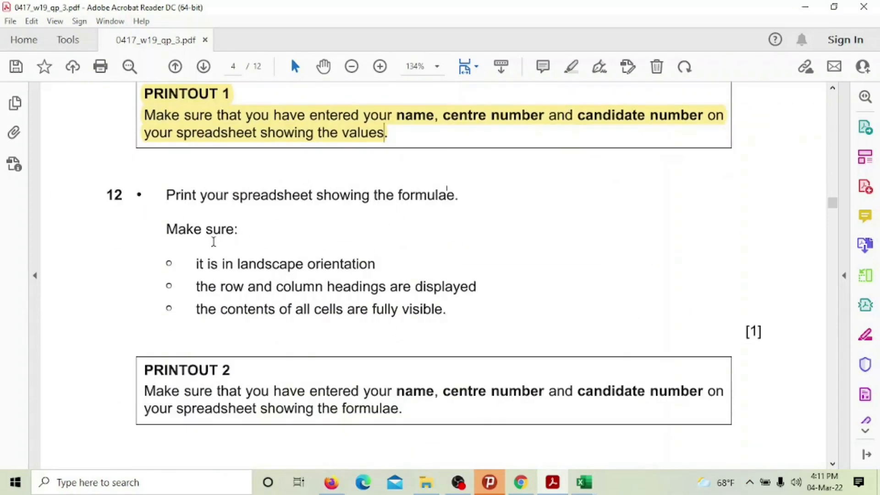
- Read question 12 about printing the formulae, and highlight it together with the PRINTOUT 2 box
{"action": "left_click_drag", "start_coordinate": [256, 267], "coordinate": [273, 268]}
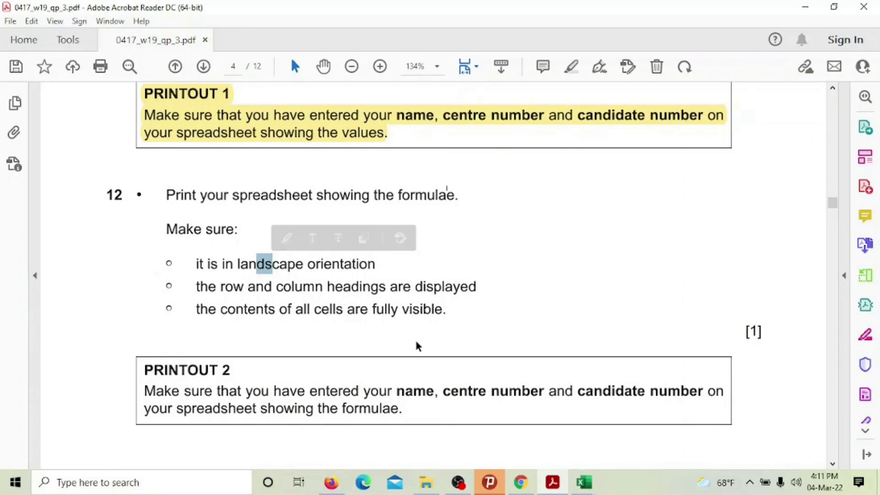
{"action": "scroll", "coordinate": [417, 346], "scroll_direction": "down", "scroll_amount": 2}
{"action": "left_click_drag", "start_coordinate": [107, 129], "coordinate": [406, 351]}
{"action": "left_click", "coordinate": [422, 334]}
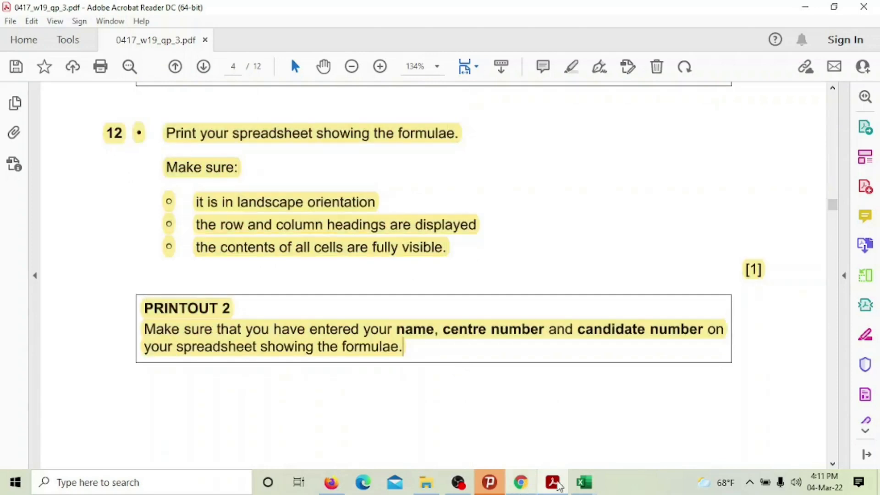
- Switch to the invoice workbook in Excel and turn on Show Formulas for the sheet
{"action": "left_click", "coordinate": [584, 482]}
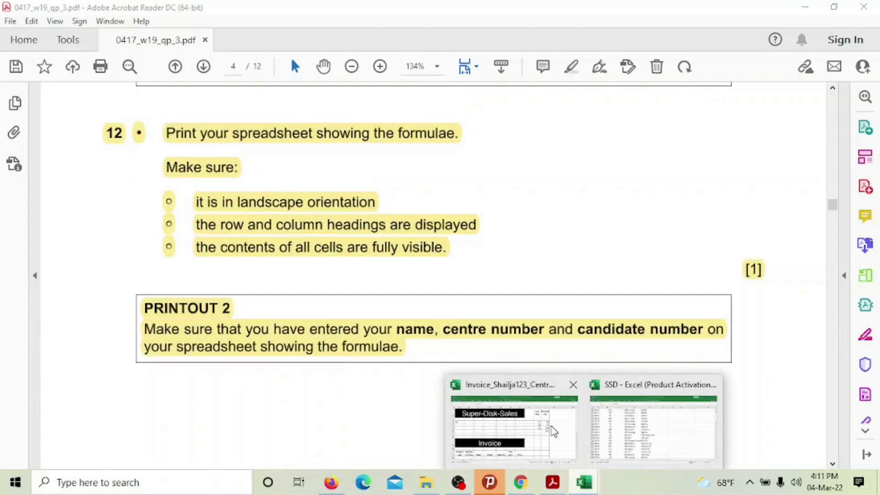
{"action": "left_click", "coordinate": [553, 431]}
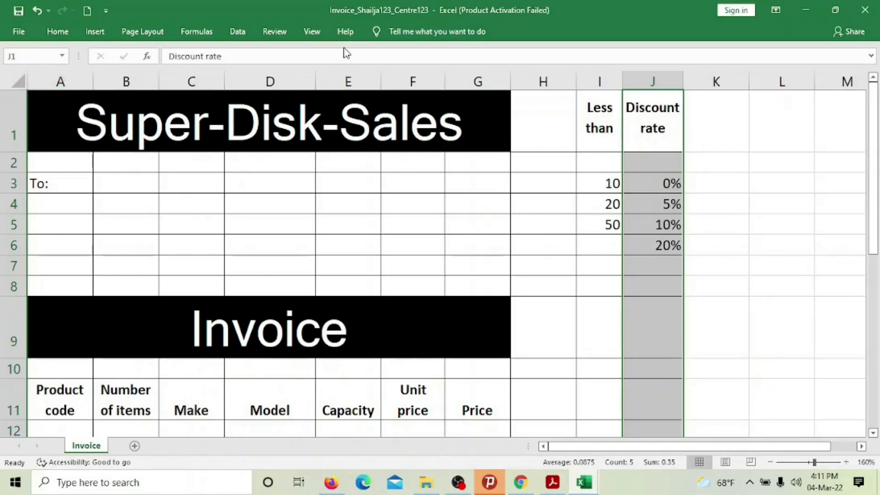
{"action": "left_click", "coordinate": [197, 31]}
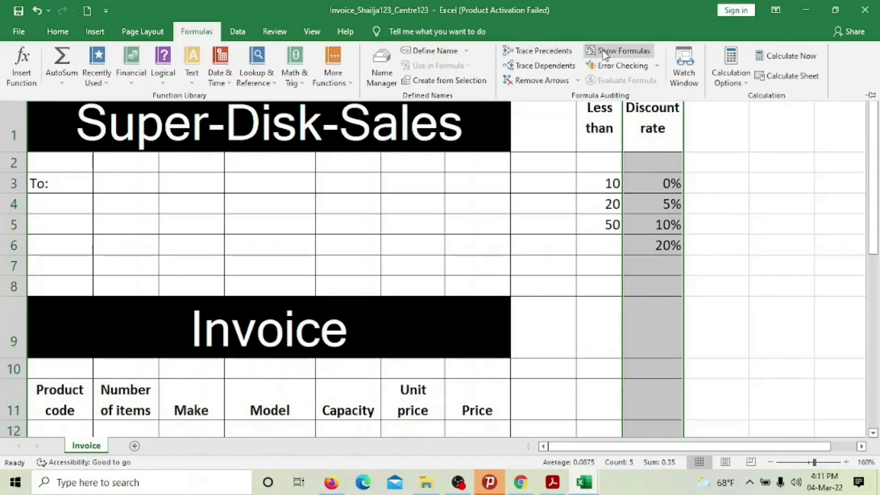
{"action": "left_click", "coordinate": [606, 51]}
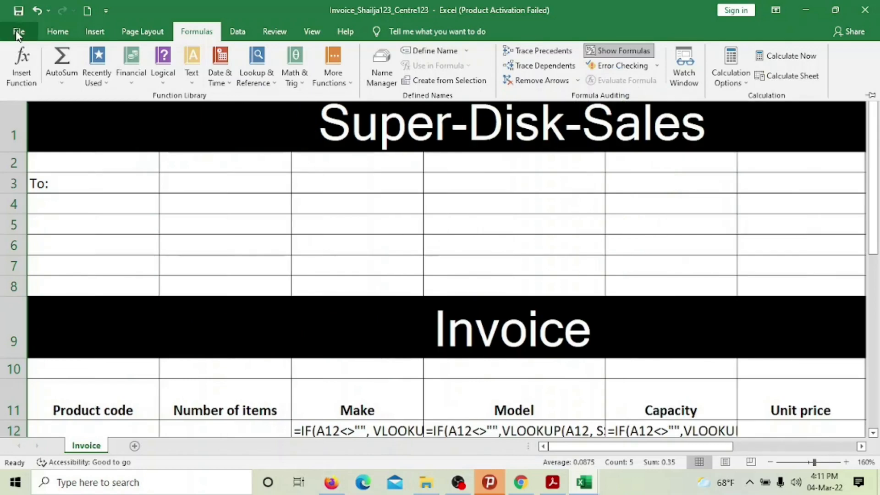
- Open the print settings for the formulae view and set the page to Landscape Orientation
{"action": "left_click", "coordinate": [20, 32]}
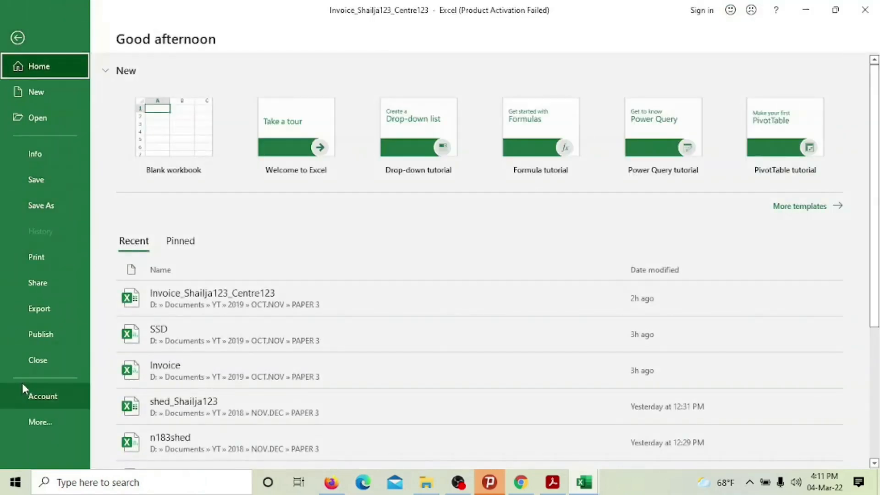
{"action": "left_click", "coordinate": [37, 263]}
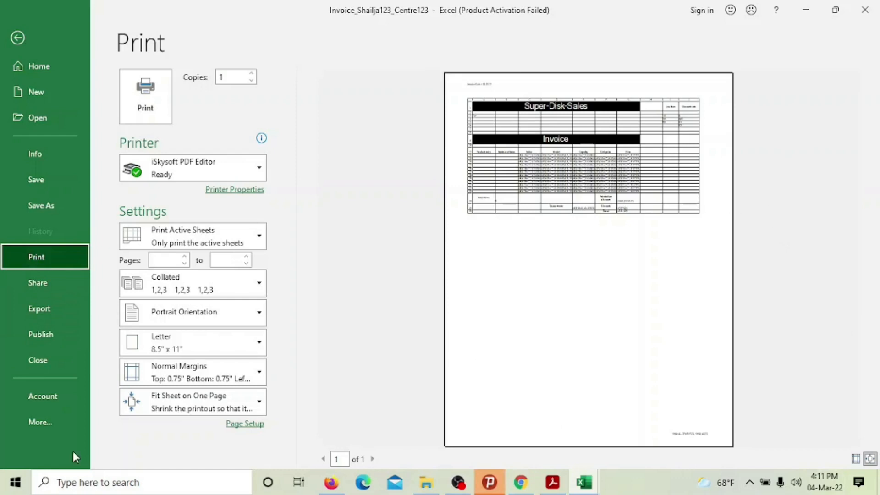
{"action": "left_click", "coordinate": [221, 319]}
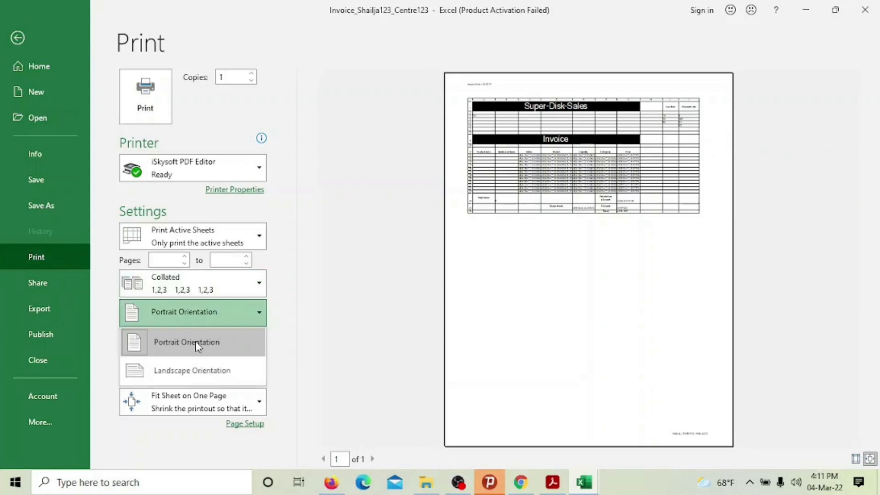
{"action": "left_click", "coordinate": [198, 341]}
{"action": "left_click", "coordinate": [211, 320]}
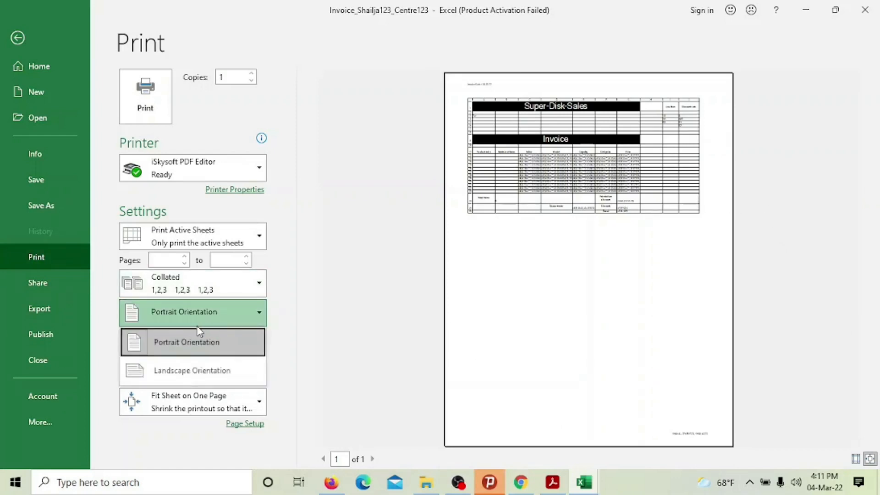
{"action": "left_click", "coordinate": [152, 322]}
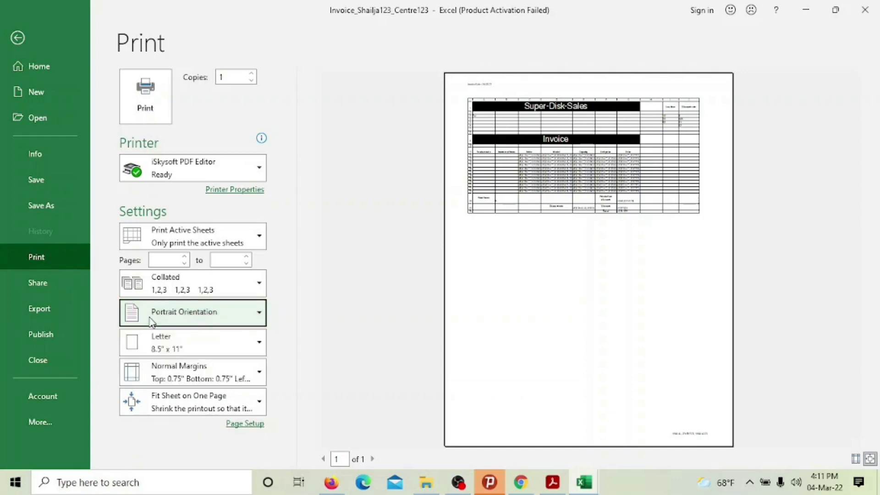
{"action": "left_click", "coordinate": [152, 321]}
{"action": "left_click", "coordinate": [153, 367]}
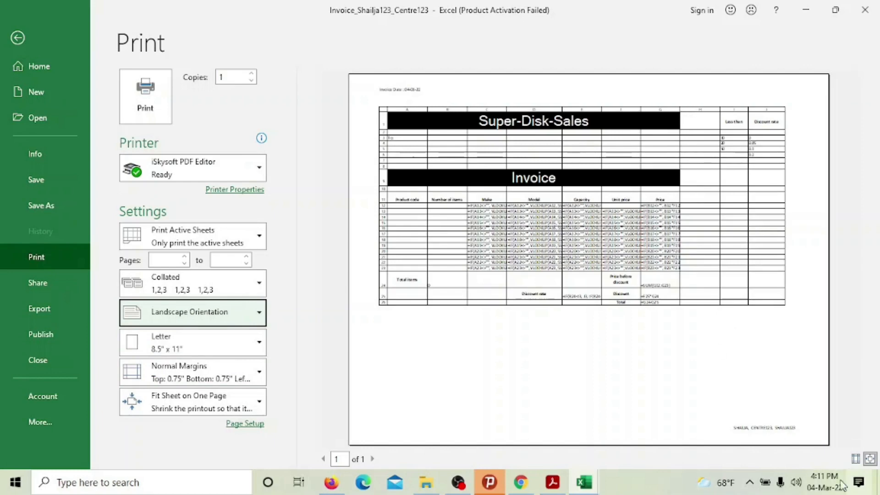
- Show the margin and column handles in the print preview and widen the Price and Unit price columns
{"action": "left_click", "coordinate": [856, 459]}
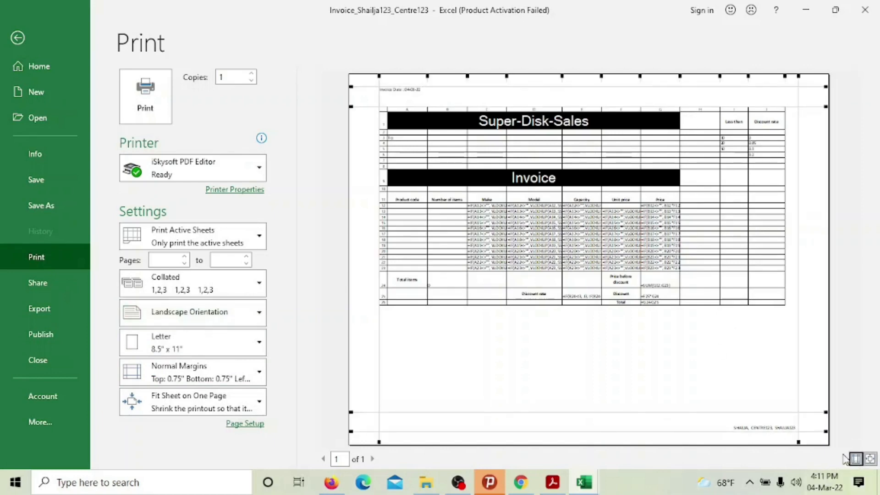
{"action": "left_click_drag", "start_coordinate": [680, 76], "coordinate": [711, 79]}
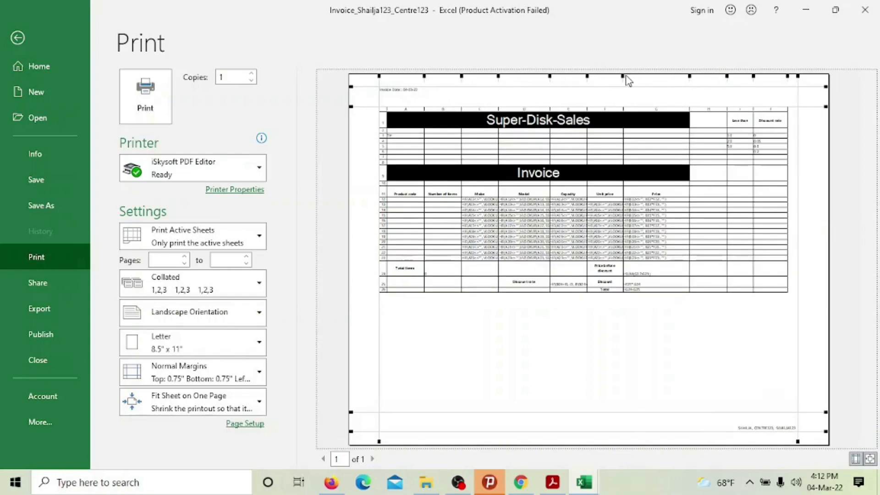
{"action": "left_click_drag", "start_coordinate": [625, 76], "coordinate": [643, 79]}
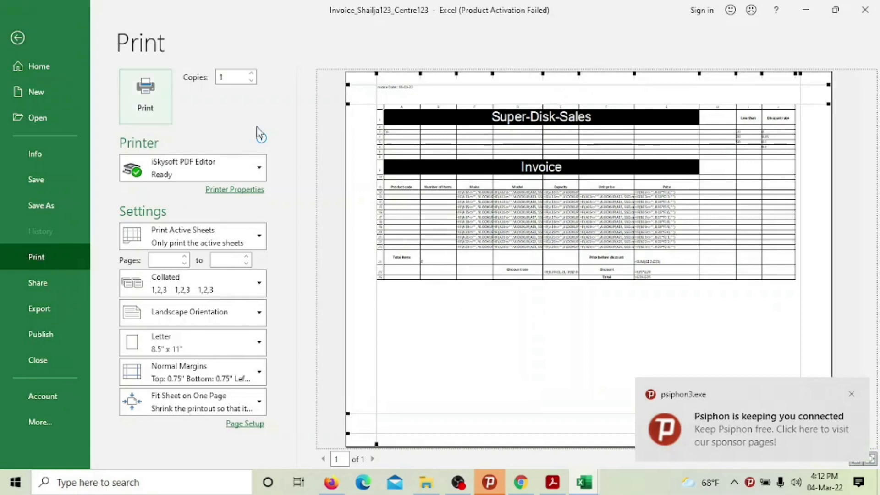
- Return to the sheet and turn off Show Formulas so the cells display values
{"action": "left_click", "coordinate": [17, 38]}
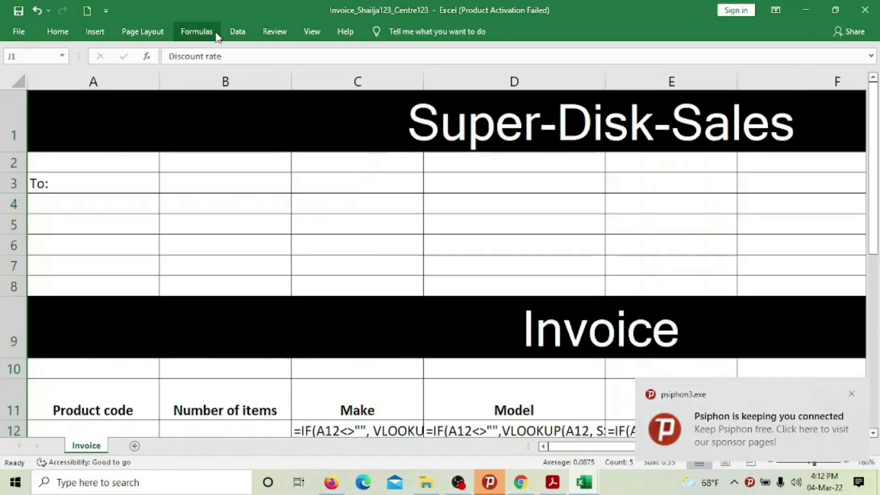
{"action": "left_click", "coordinate": [204, 32]}
{"action": "left_click", "coordinate": [632, 54]}
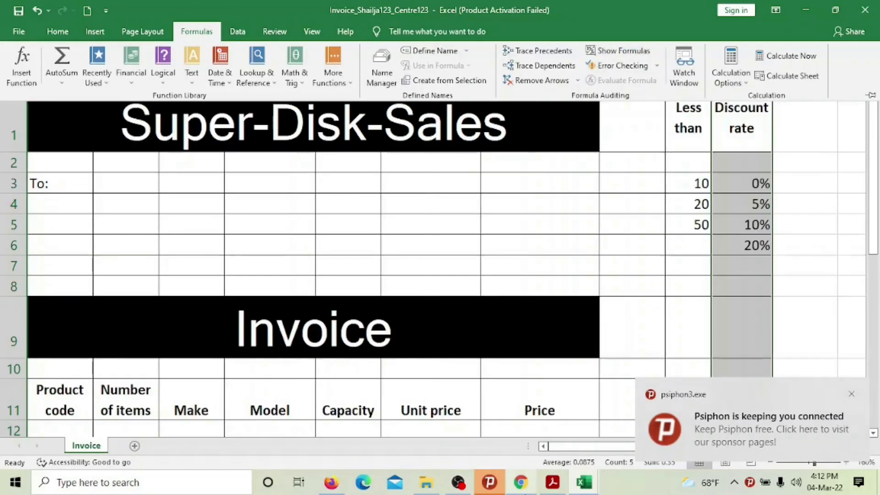
- Read question 13 in Acrobat Reader, then check the Evidence 1 table in Word and the SSD1 entry in the SSD workbook
{"action": "left_click", "coordinate": [555, 483]}
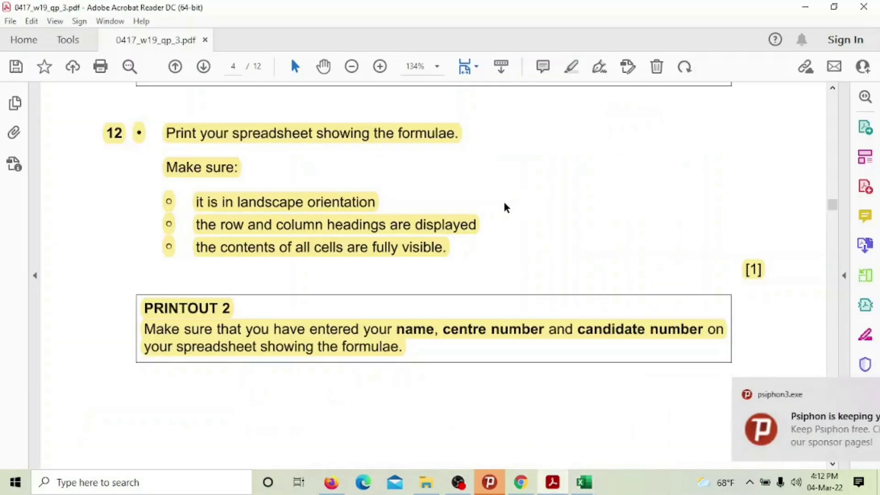
{"action": "scroll", "coordinate": [335, 144], "scroll_direction": "down", "scroll_amount": 10}
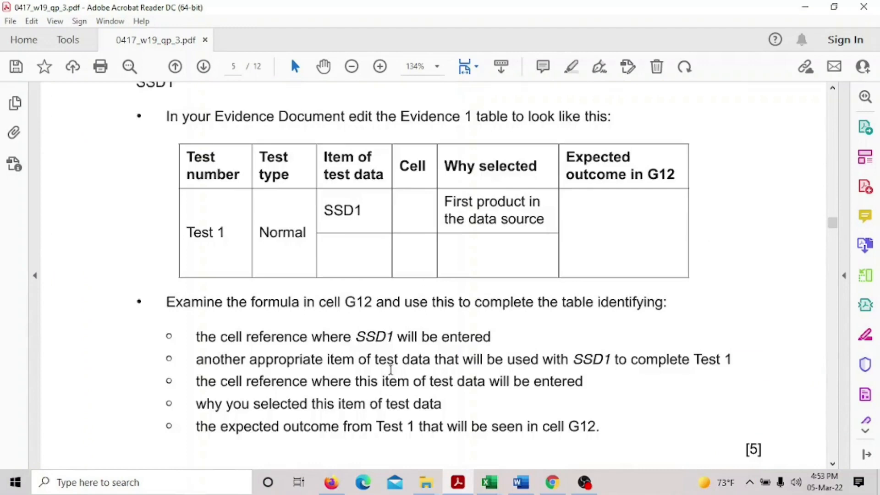
{"action": "scroll", "coordinate": [497, 391], "scroll_direction": "up", "scroll_amount": 3}
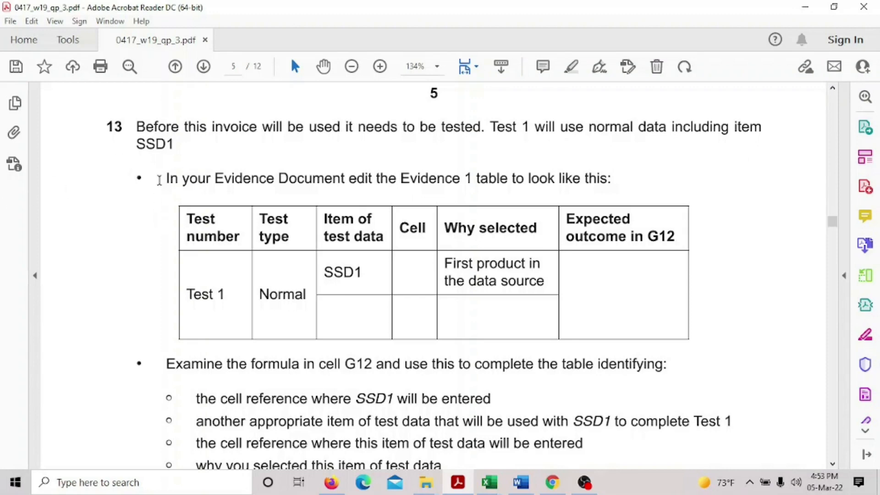
{"action": "left_click", "coordinate": [521, 482]}
{"action": "mouse_move", "coordinate": [501, 489]}
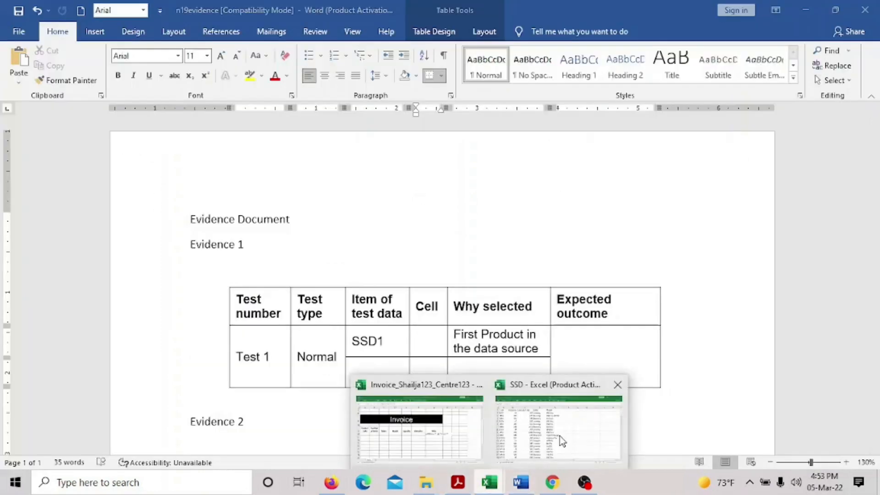
{"action": "left_click", "coordinate": [590, 430]}
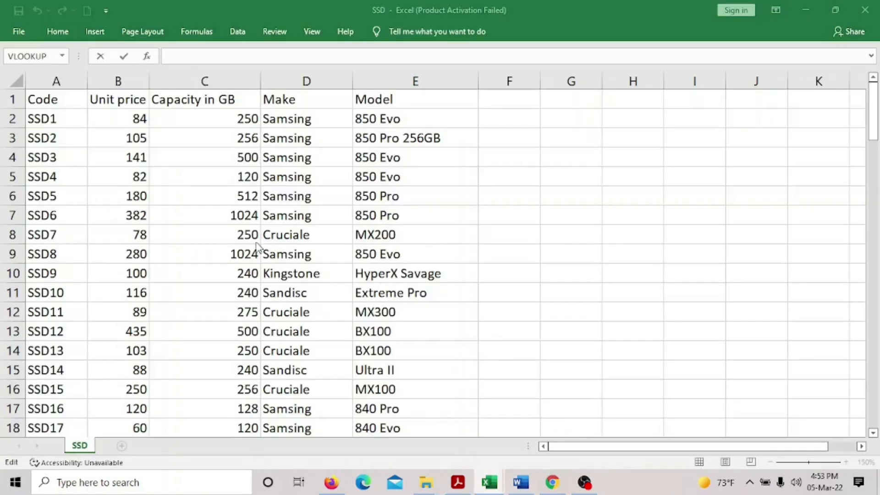
{"action": "left_click", "coordinate": [31, 119]}
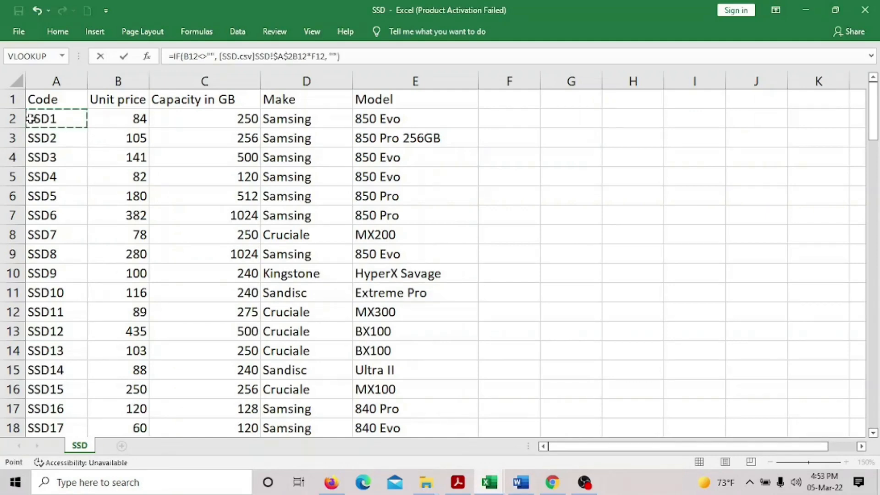
- Compare the Test 1 table in question 13 with the Evidence 1 table in the Word document
{"action": "left_click", "coordinate": [458, 483]}
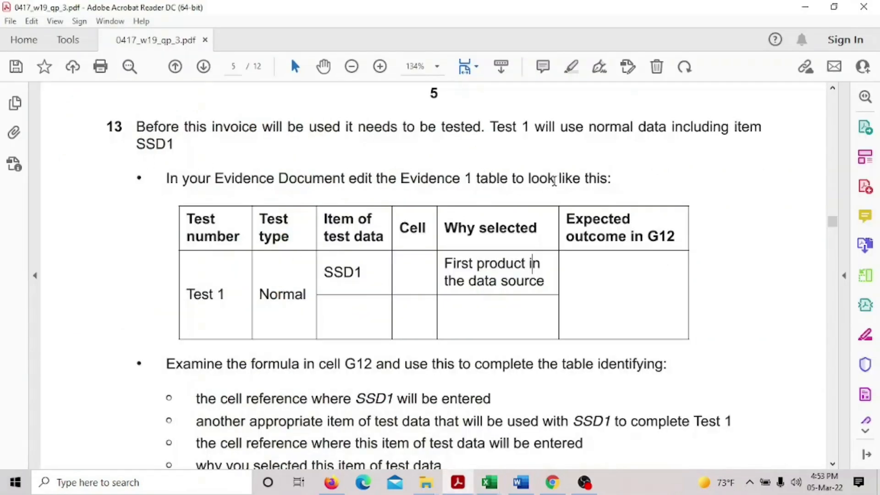
{"action": "left_click_drag", "start_coordinate": [186, 294], "coordinate": [324, 289]}
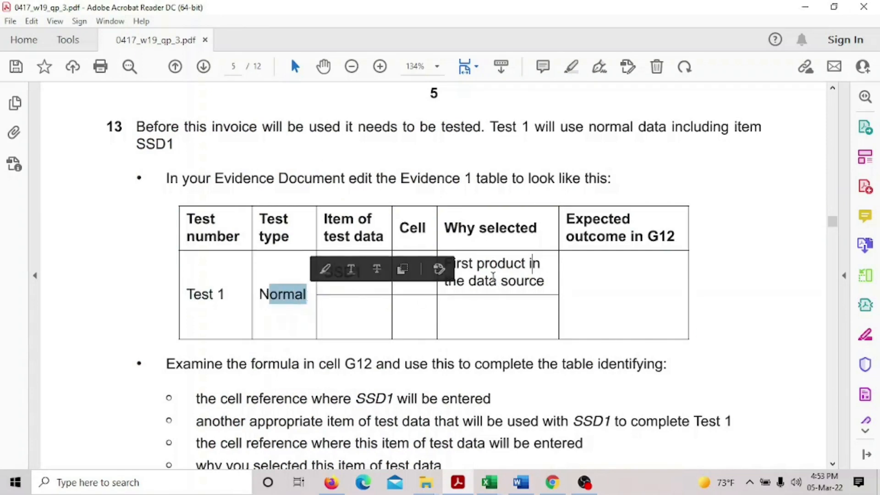
{"action": "left_click", "coordinate": [529, 487]}
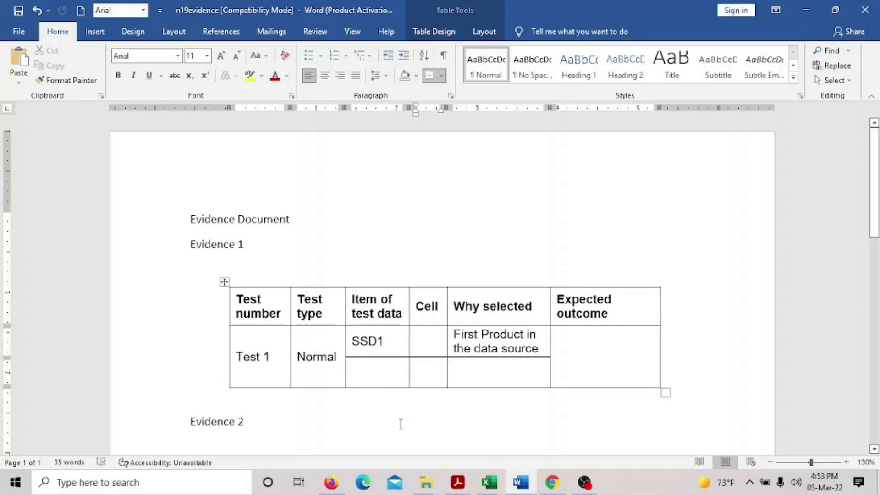
{"action": "left_click", "coordinate": [458, 483]}
{"action": "scroll", "coordinate": [266, 356], "scroll_direction": "down", "scroll_amount": 1}
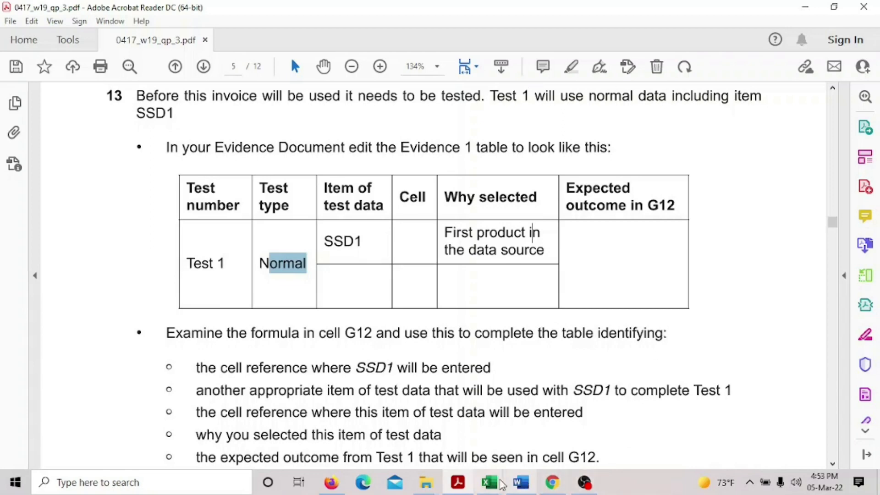
- Switch to the invoice workbook in Excel and discard the pending edit to the Price formula in cell G12
{"action": "mouse_move", "coordinate": [489, 483]}
{"action": "left_click", "coordinate": [533, 439]}
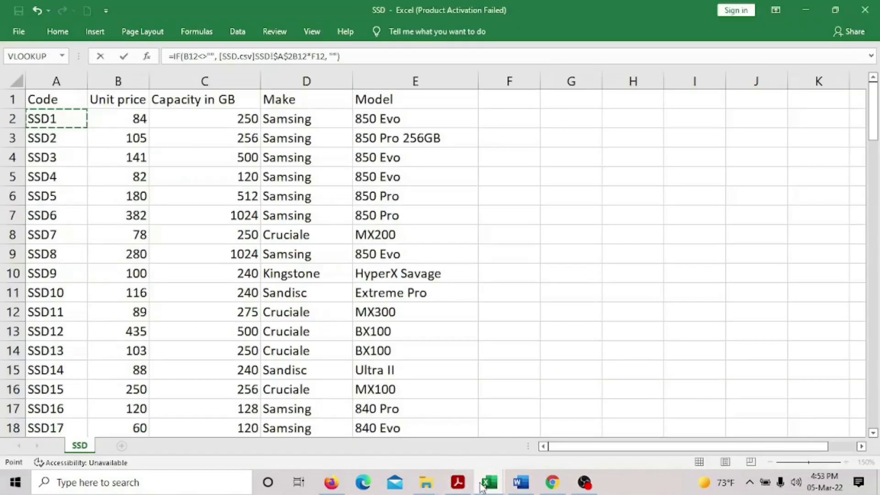
{"action": "left_click", "coordinate": [420, 431]}
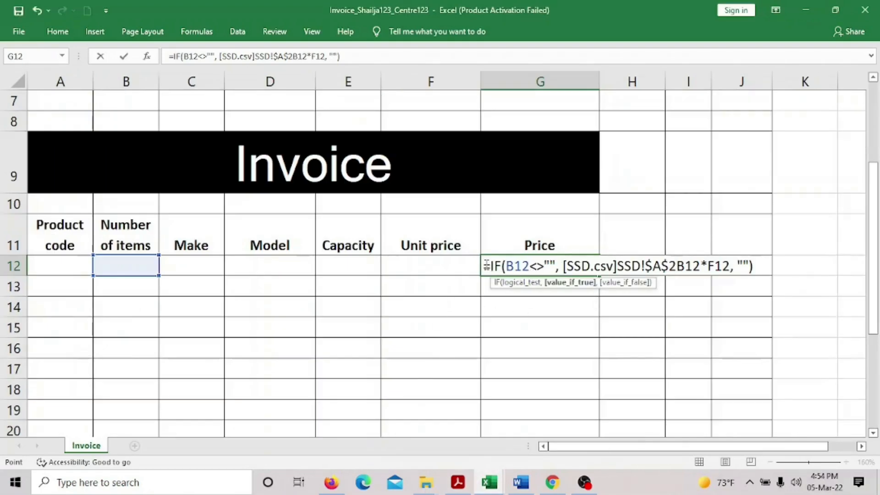
{"action": "left_click_drag", "start_coordinate": [485, 266], "coordinate": [702, 262]}
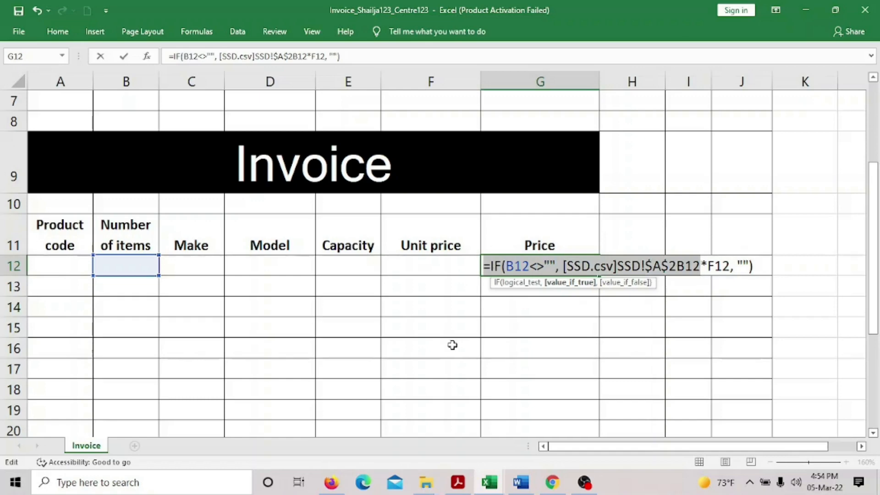
{"action": "key", "text": "Escape"}
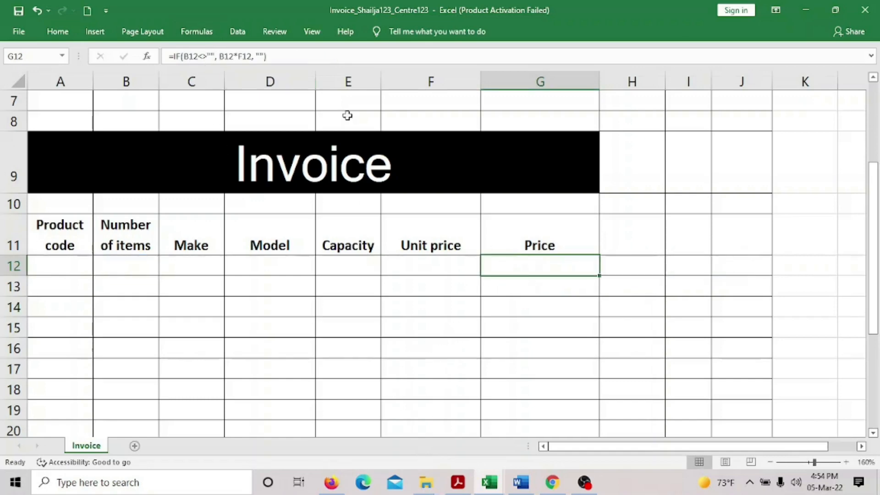
- Examine the Price formula in G12 alongside question 13's requirements and the SSD product list, then switch to the Evidence Document in Word
{"action": "double_click", "coordinate": [538, 264]}
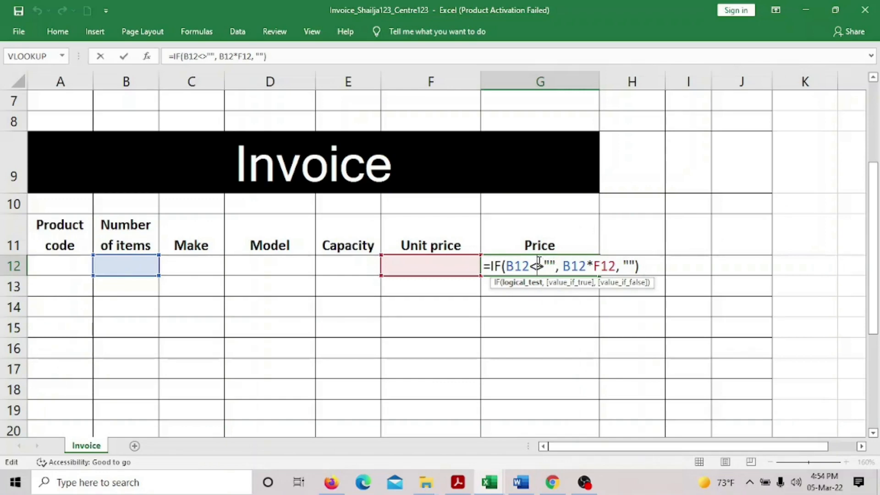
{"action": "left_click", "coordinate": [454, 486]}
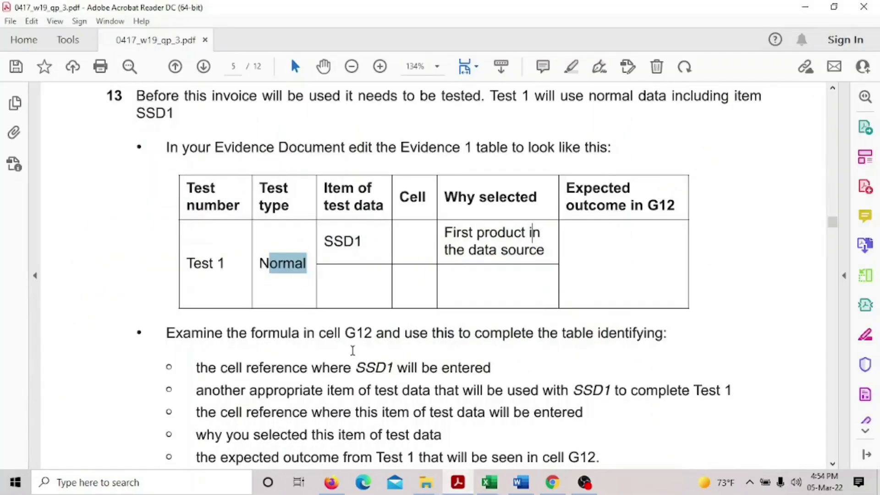
{"action": "scroll", "coordinate": [353, 351], "scroll_direction": "down", "scroll_amount": 1}
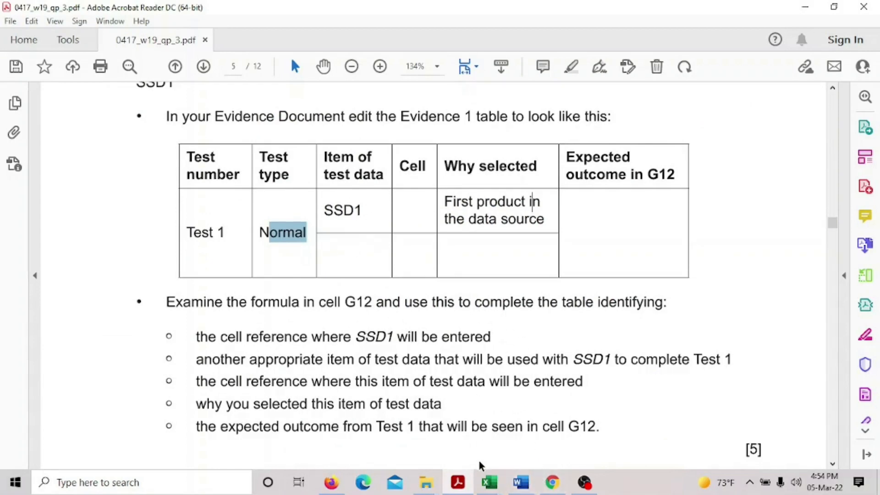
{"action": "left_click", "coordinate": [495, 486]}
{"action": "left_click", "coordinate": [544, 410]}
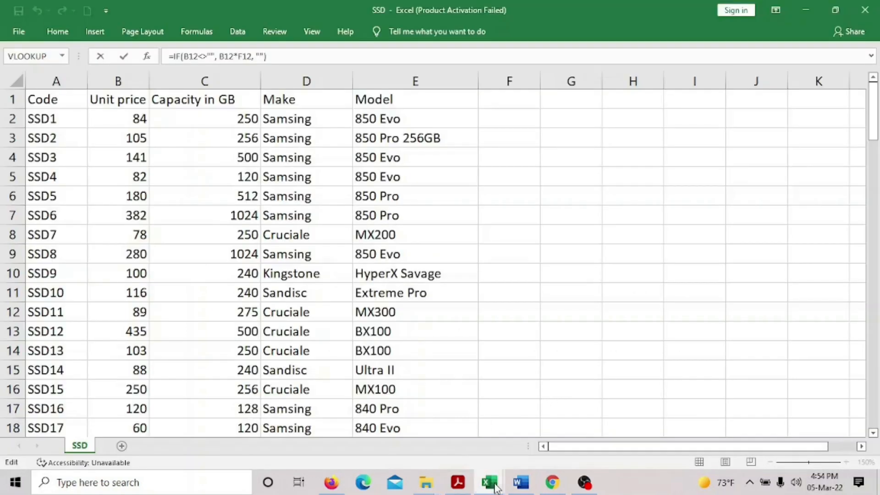
{"action": "mouse_move", "coordinate": [489, 483]}
{"action": "left_click", "coordinate": [419, 439]}
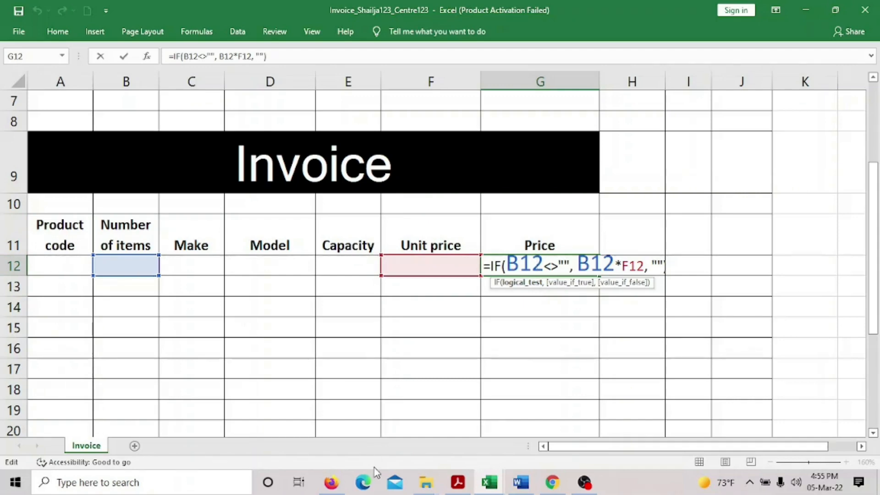
{"action": "left_click", "coordinate": [521, 482]}
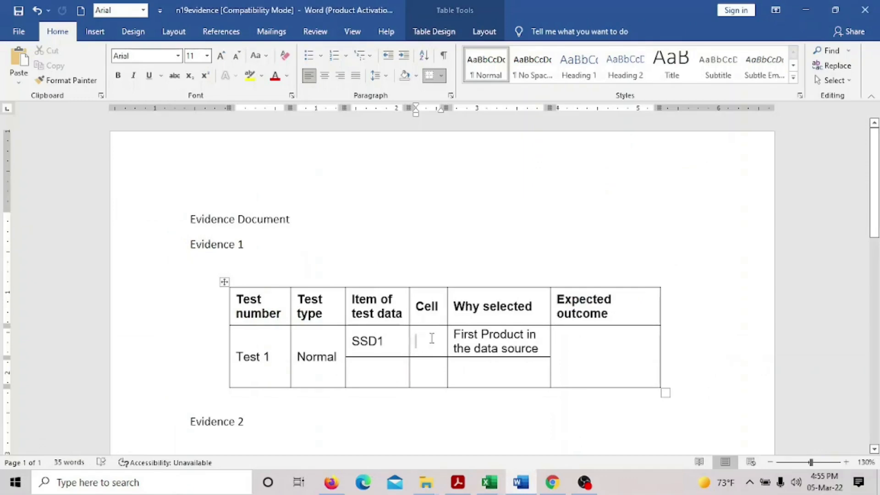
- Enter A12 as the cell for SSD1 in the Evidence 1 table, then return to question 13 in Acrobat Reader
{"action": "type", "text": "A12"}
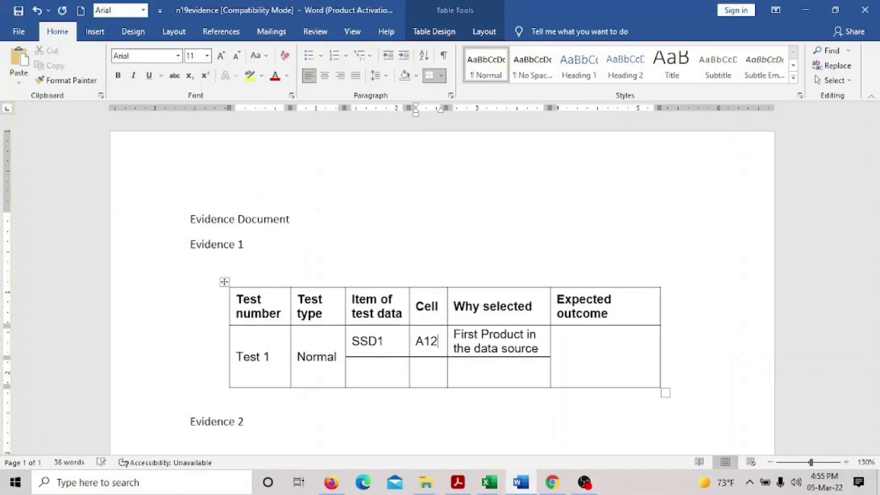
{"action": "left_click", "coordinate": [458, 482]}
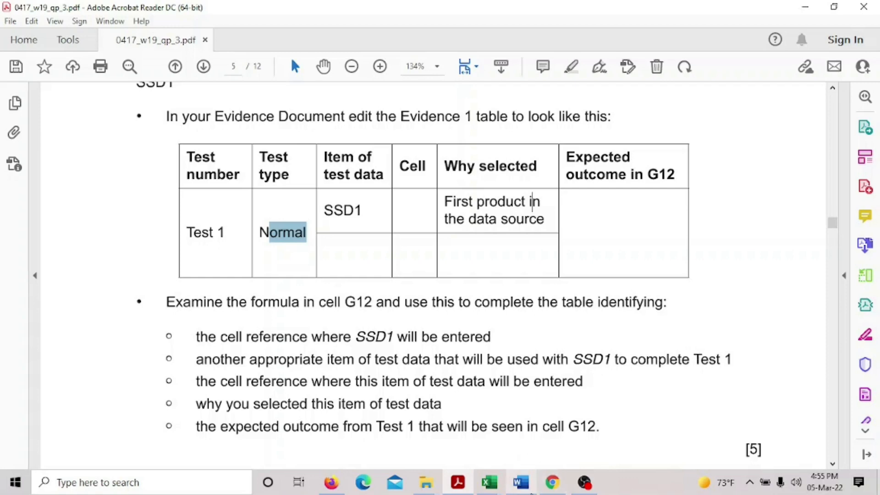
- Switch to the invoice workbook in Excel and finish the open edit of G12, keeping the formula =IF(B12<>"", B12*F12, "")
{"action": "mouse_move", "coordinate": [490, 483]}
{"action": "left_click", "coordinate": [451, 458]}
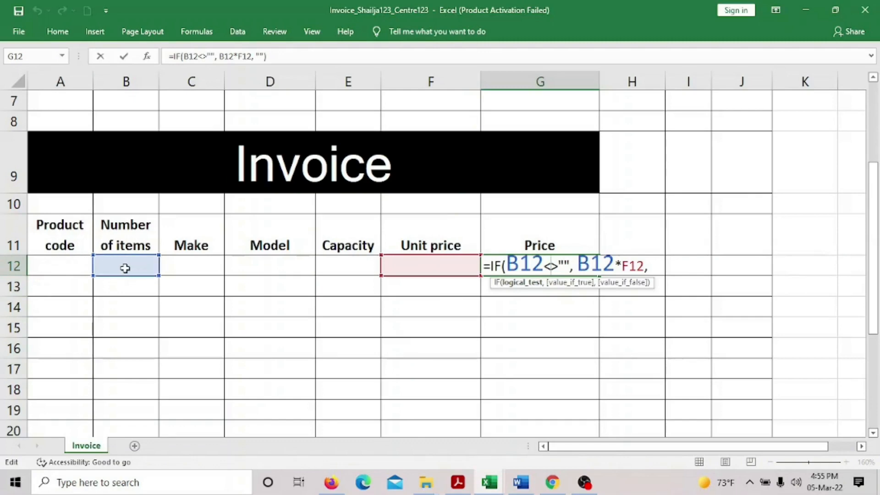
{"action": "left_click", "coordinate": [375, 353]}
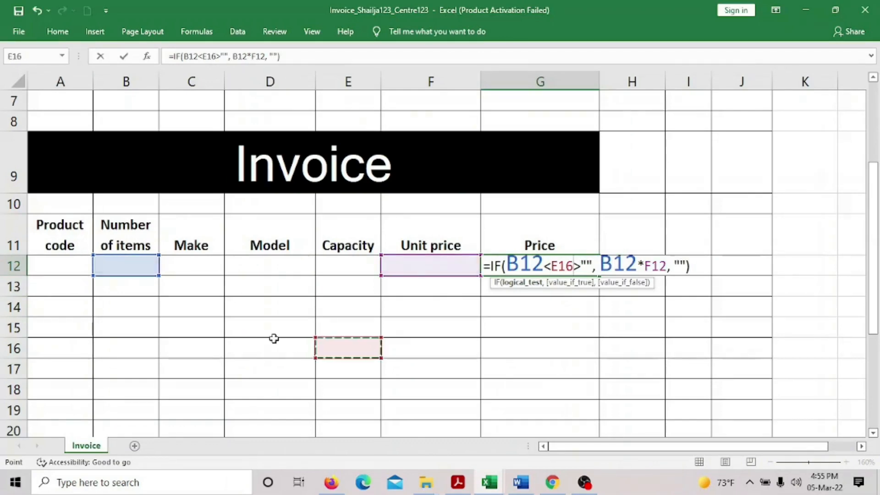
{"action": "key", "text": "BackSpace"}
{"action": "key", "text": "BackSpace"}
{"action": "key", "text": "BackSpace"}
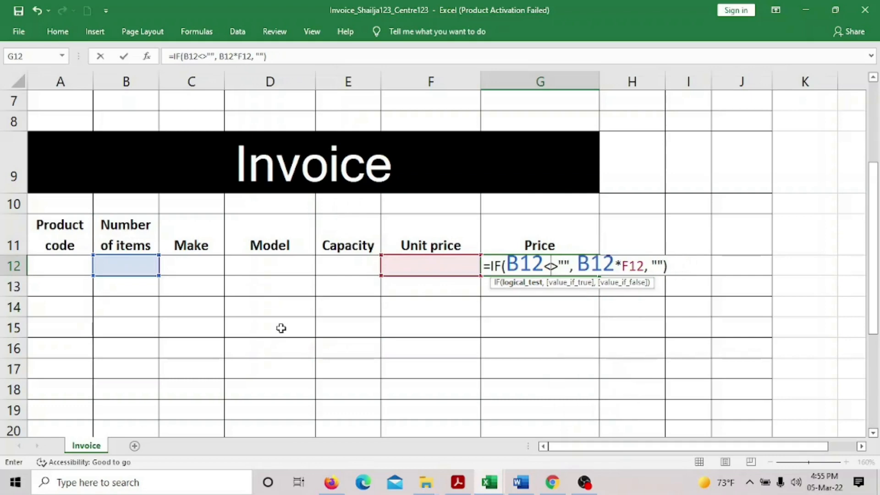
{"action": "key", "text": "ctrl+Return"}
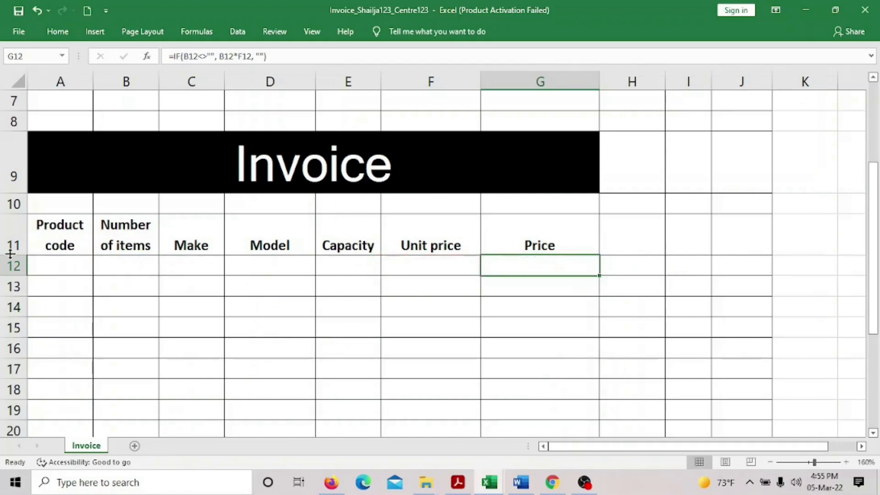
- Check the Number of items and Unit price cells B12 and F12, then consult the product list in the SSD workbook
{"action": "left_click", "coordinate": [137, 268]}
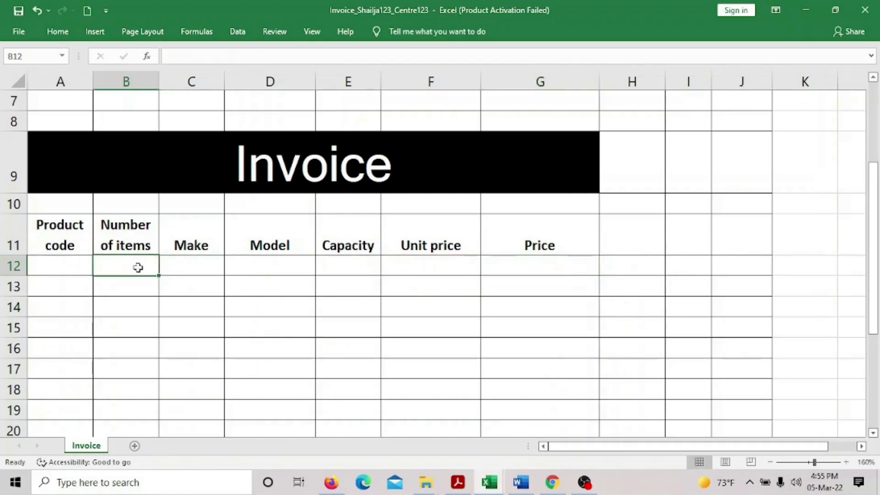
{"action": "left_click", "coordinate": [433, 262]}
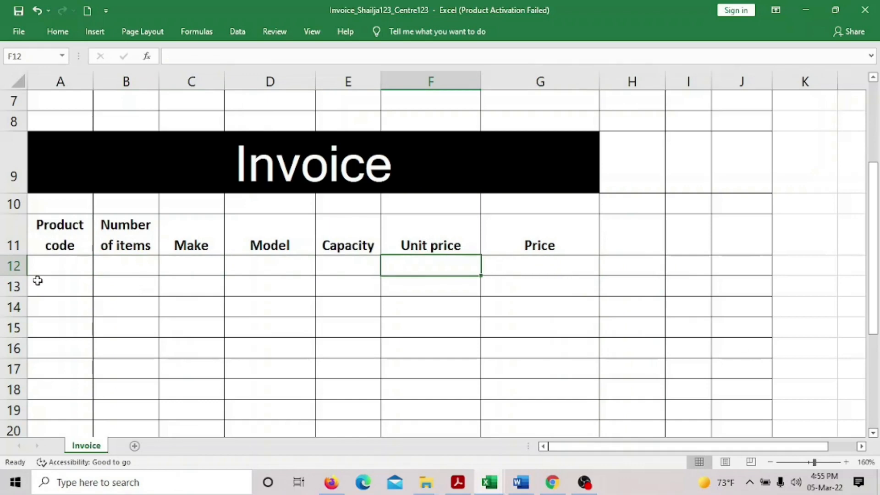
{"action": "left_click", "coordinate": [124, 262]}
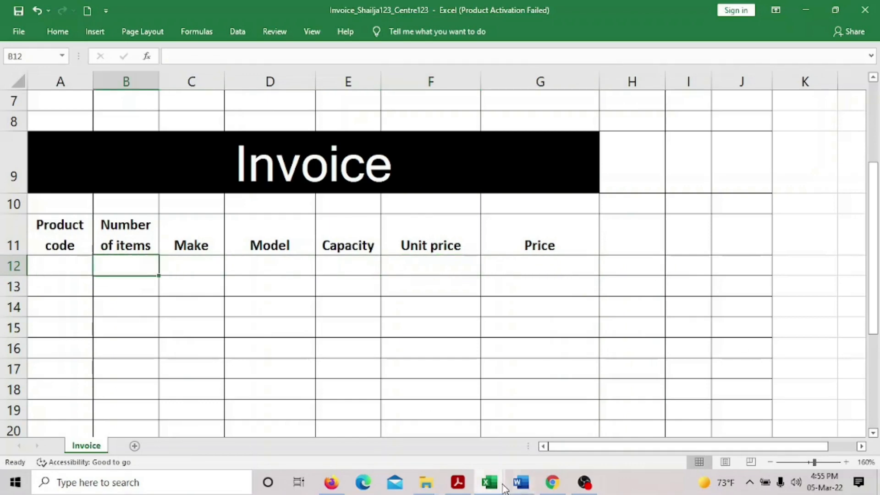
{"action": "mouse_move", "coordinate": [499, 483]}
{"action": "left_click", "coordinate": [540, 458]}
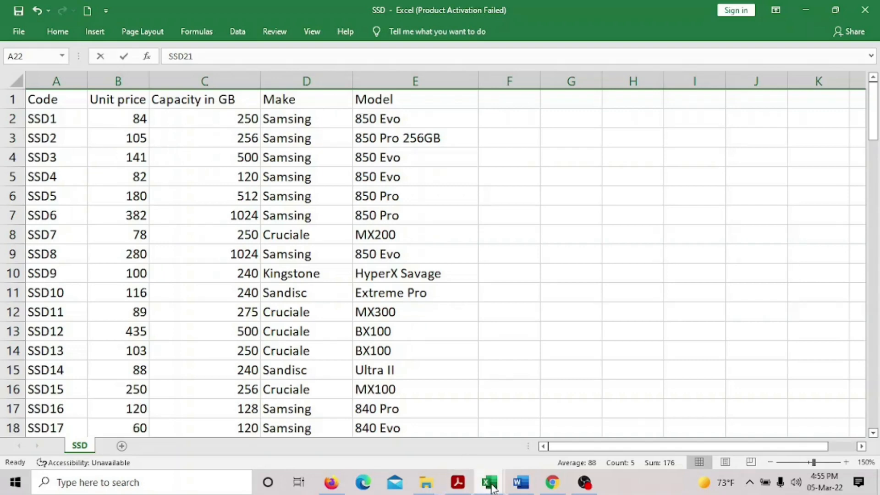
- In the invoice workbook, enter product code SSD1 in A12 and 10 as the number of items in B12
{"action": "mouse_move", "coordinate": [490, 482]}
{"action": "left_click", "coordinate": [422, 446]}
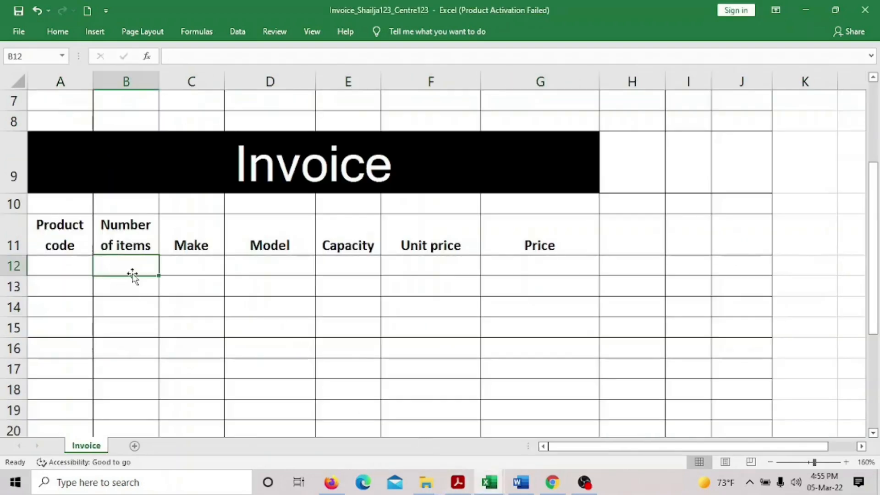
{"action": "left_click", "coordinate": [76, 266]}
{"action": "type", "text": "SS"}
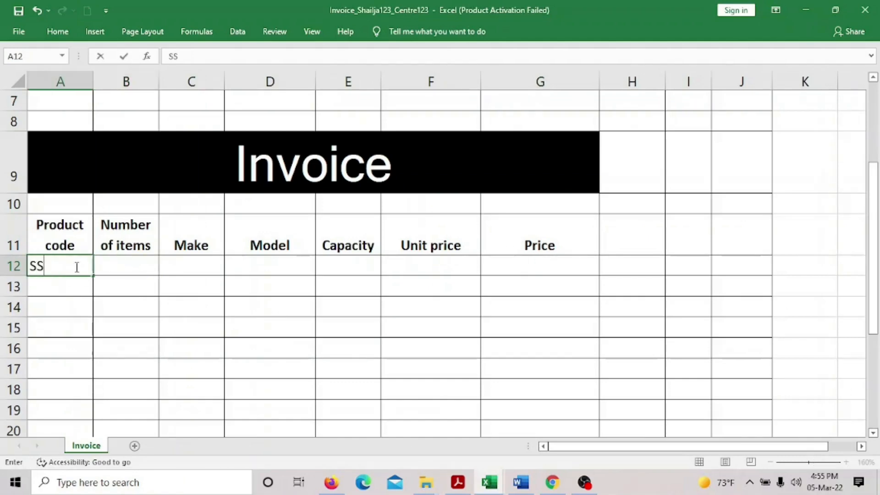
{"action": "type", "text": "D1"}
{"action": "left_click", "coordinate": [137, 263]}
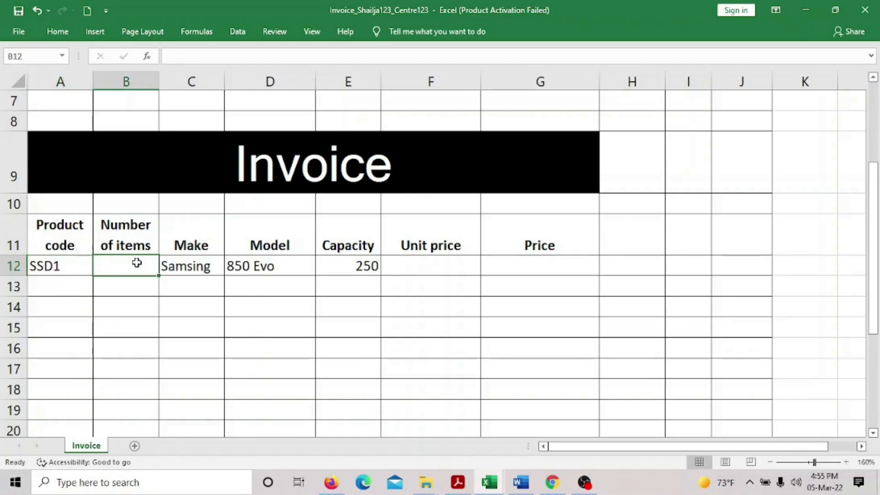
{"action": "type", "text": "10"}
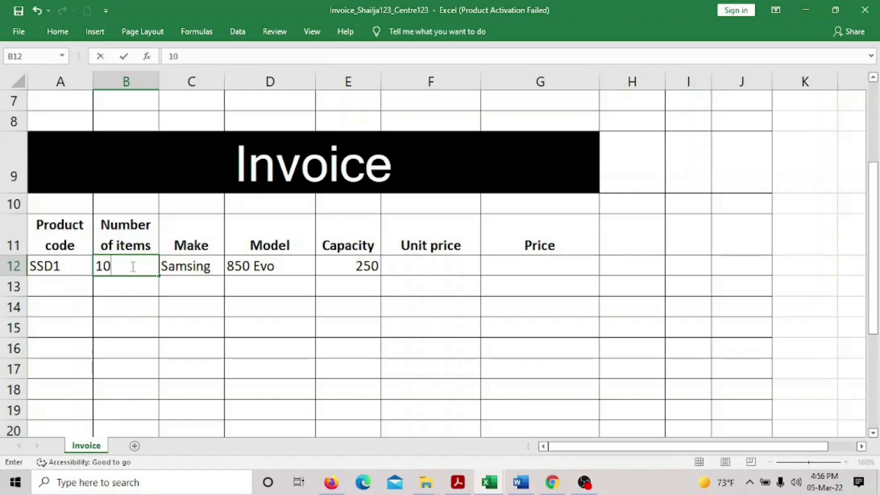
{"action": "left_click", "coordinate": [195, 303]}
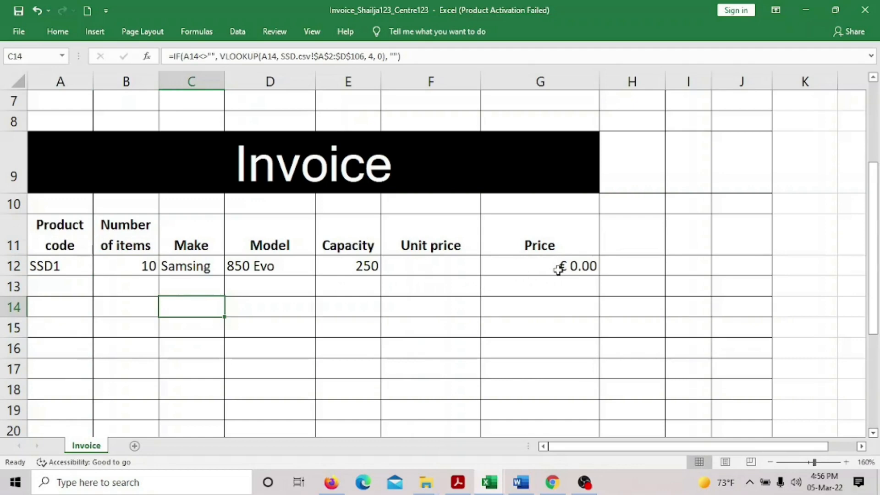
- Move the Capacity lookup formula from E12 to the Unit price cell F12, leaving E12 empty
{"action": "left_click", "coordinate": [450, 269]}
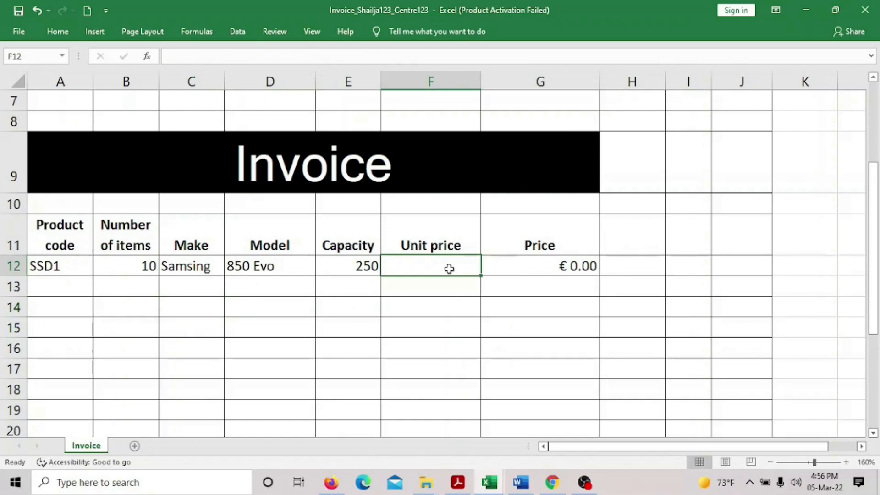
{"action": "left_click", "coordinate": [339, 272]}
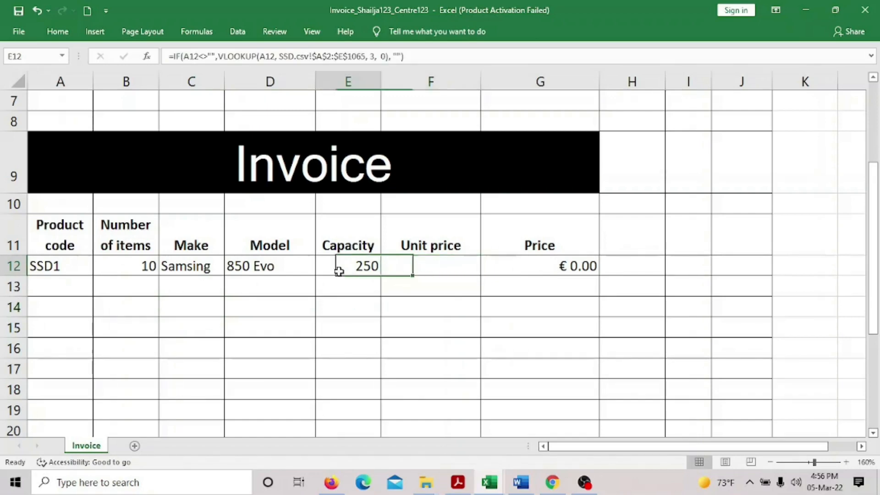
{"action": "left_click", "coordinate": [405, 58]}
{"action": "left_click_drag", "start_coordinate": [405, 58], "coordinate": [158, 56]}
{"action": "key", "text": "ctrl+c"}
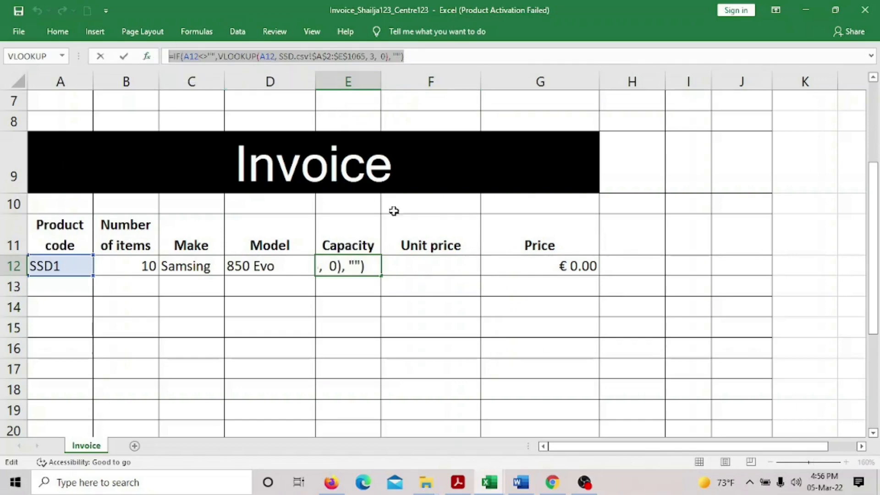
{"action": "type", "text": "="}
{"action": "left_click", "coordinate": [411, 271]}
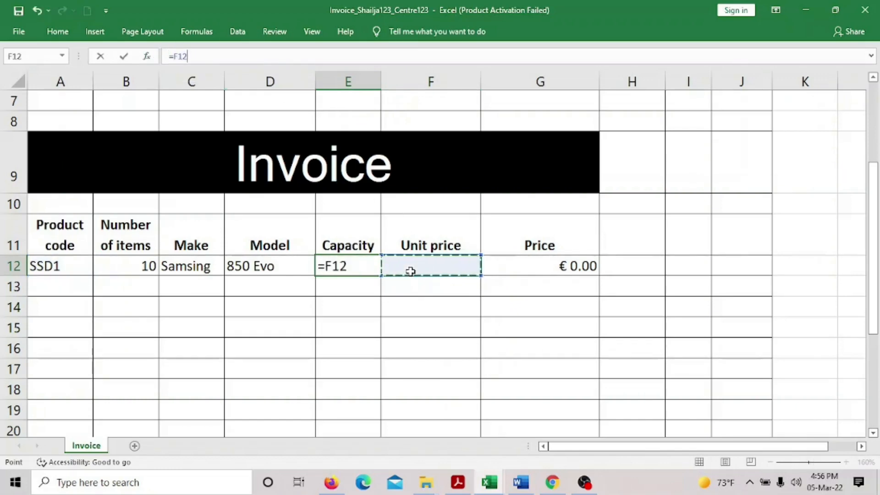
{"action": "key", "text": "BackSpace"}
{"action": "key", "text": "BackSpace"}
{"action": "key", "text": "BackSpace"}
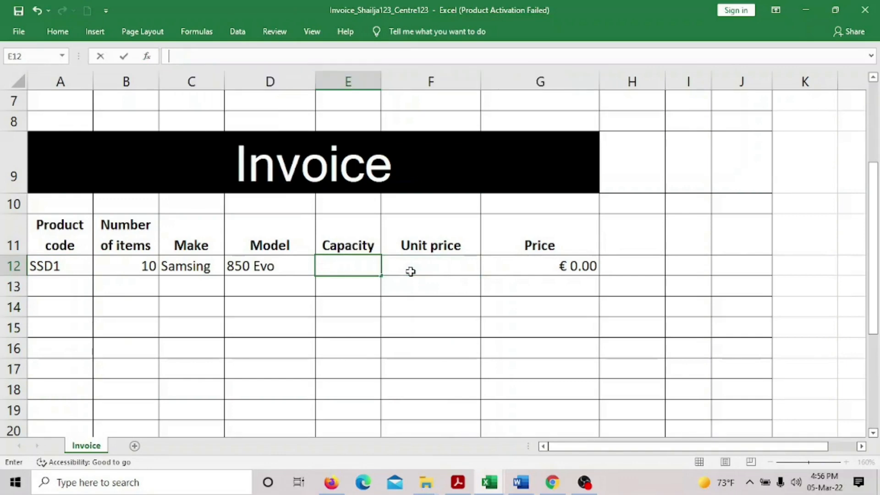
{"action": "left_click", "coordinate": [410, 273]}
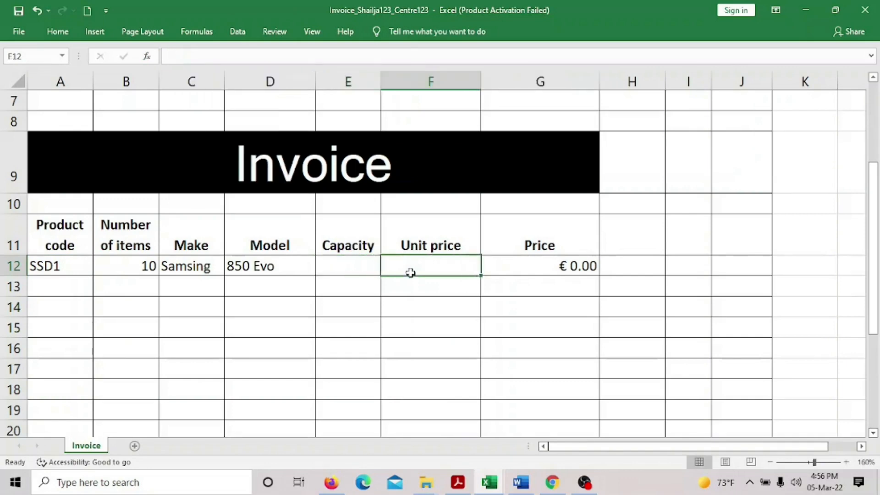
{"action": "key", "text": "ctrl+v"}
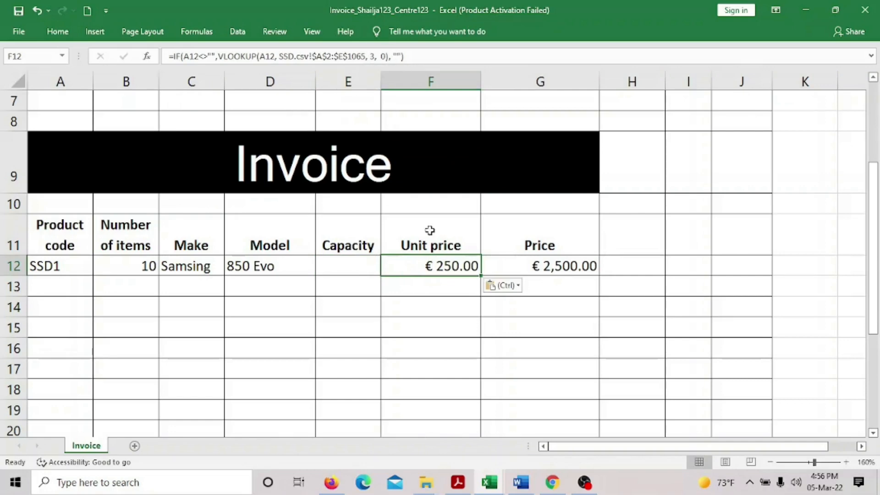
- Check the column order in the SSD workbook, then set the VLOOKUP column index in the invoice's Unit price cell F12 to 2
{"action": "mouse_move", "coordinate": [521, 490]}
{"action": "mouse_move", "coordinate": [491, 484]}
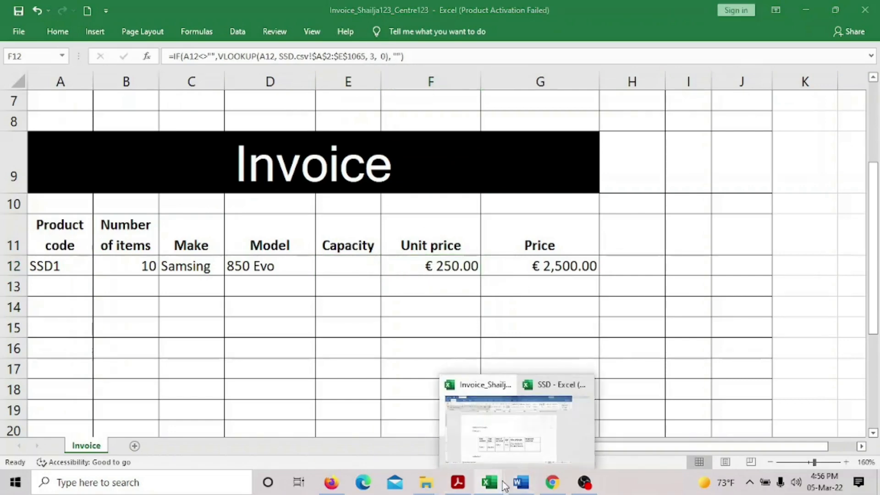
{"action": "left_click", "coordinate": [537, 427]}
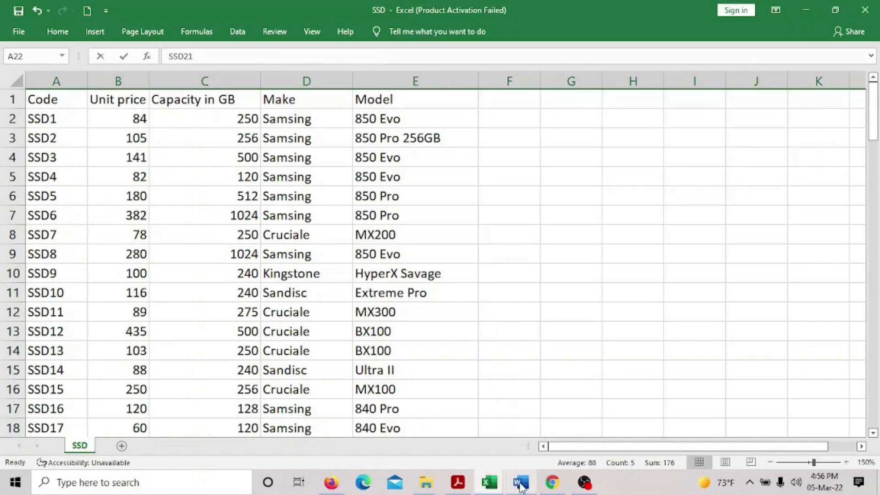
{"action": "mouse_move", "coordinate": [490, 483]}
{"action": "left_click", "coordinate": [431, 436]}
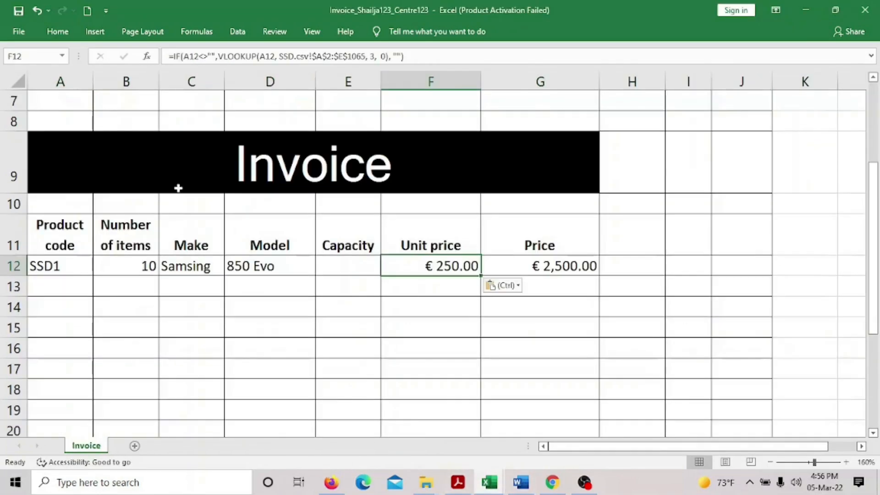
{"action": "left_click", "coordinate": [375, 56]}
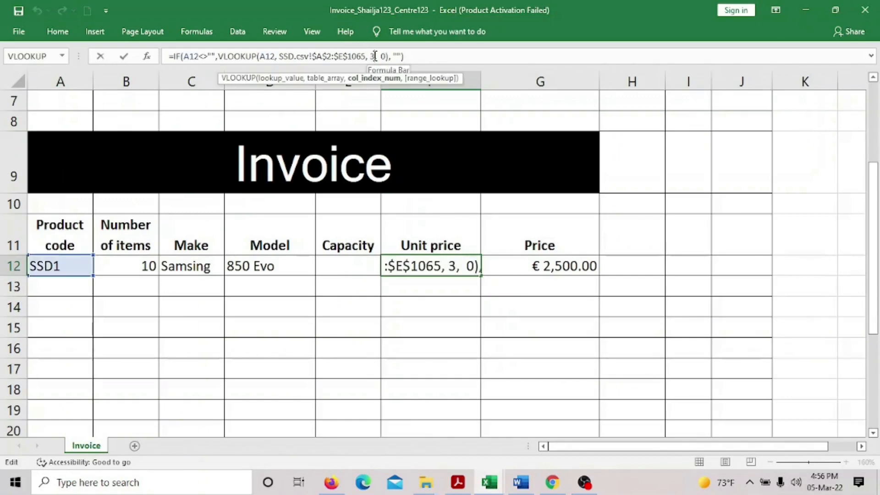
{"action": "key", "text": "BackSpace"}
{"action": "type", "text": "2"}
{"action": "key", "text": "Return"}
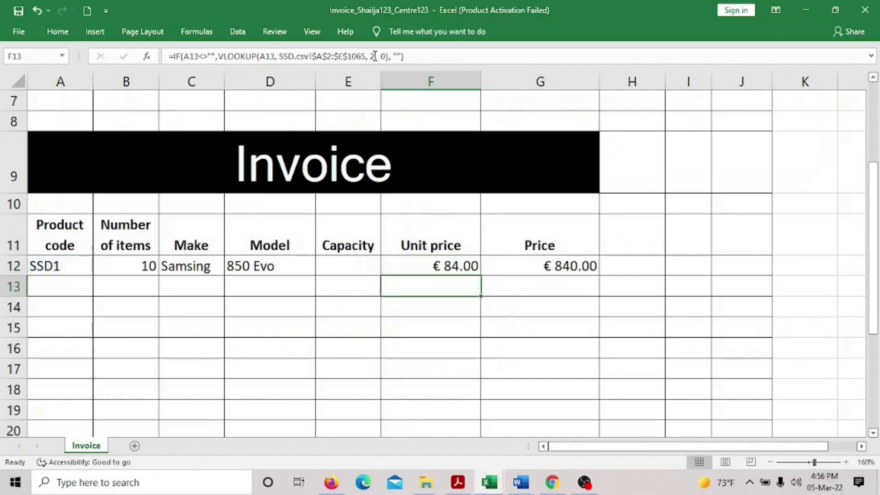
- Review the Unit price and Number of items in invoice row 12 against question 13's Test 1 requirements
{"action": "left_click", "coordinate": [413, 262]}
{"action": "left_click", "coordinate": [132, 266]}
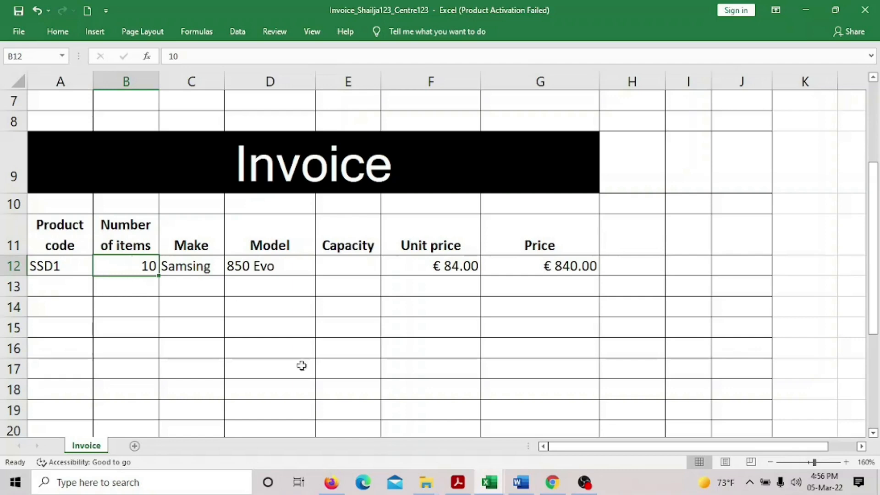
{"action": "left_click", "coordinate": [463, 483]}
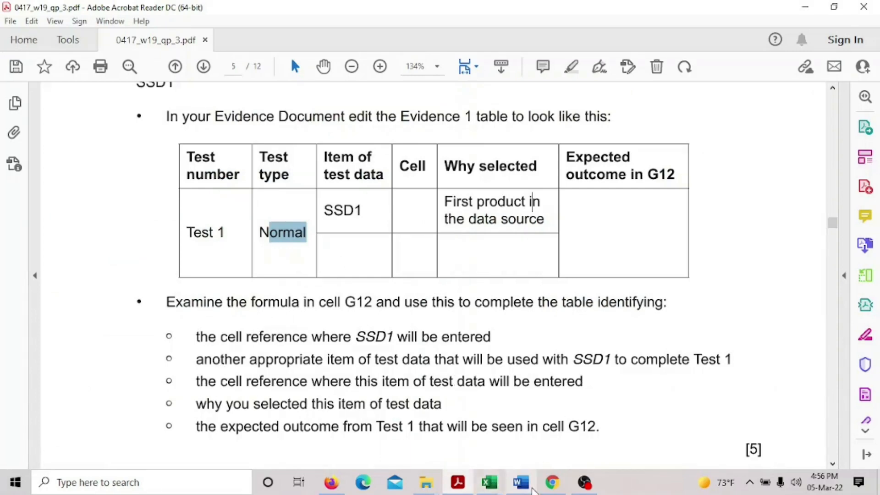
{"action": "mouse_move", "coordinate": [489, 484]}
{"action": "left_click", "coordinate": [415, 422]}
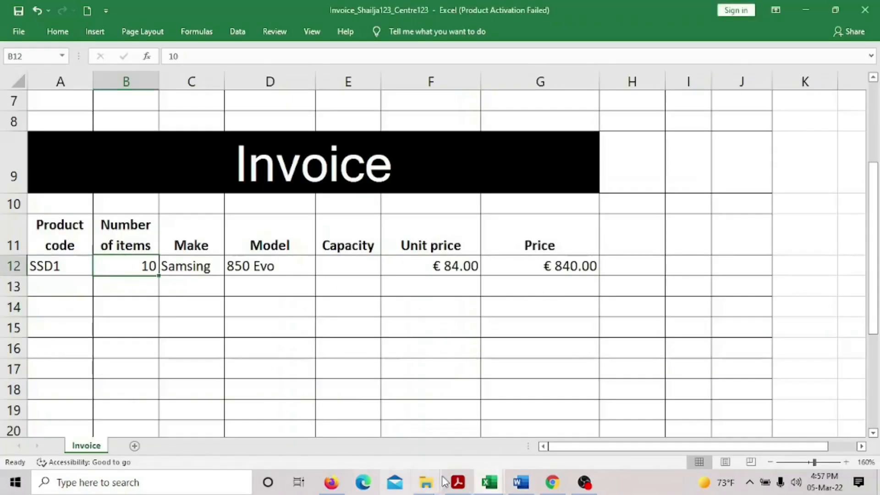
- In the Word Evidence 1 table, complete the second test data row with item 10 and cell B12
{"action": "left_click", "coordinate": [522, 482]}
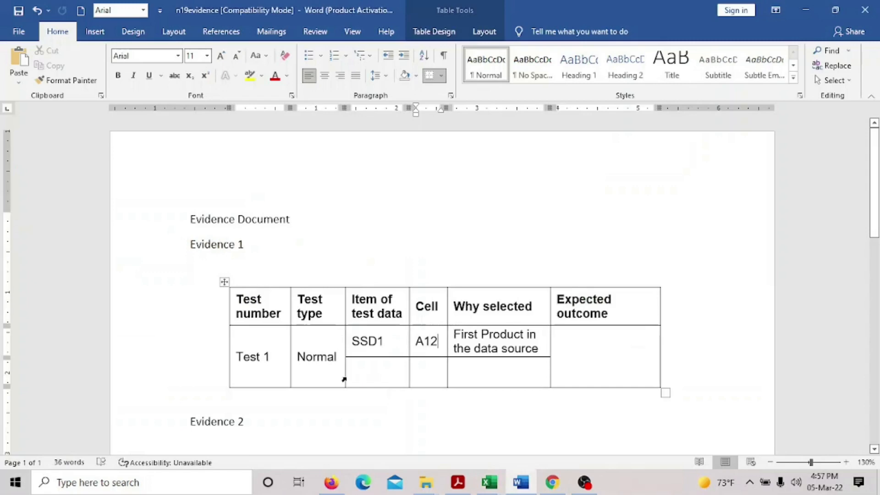
{"action": "left_click", "coordinate": [435, 365]}
{"action": "type", "text": "B12"}
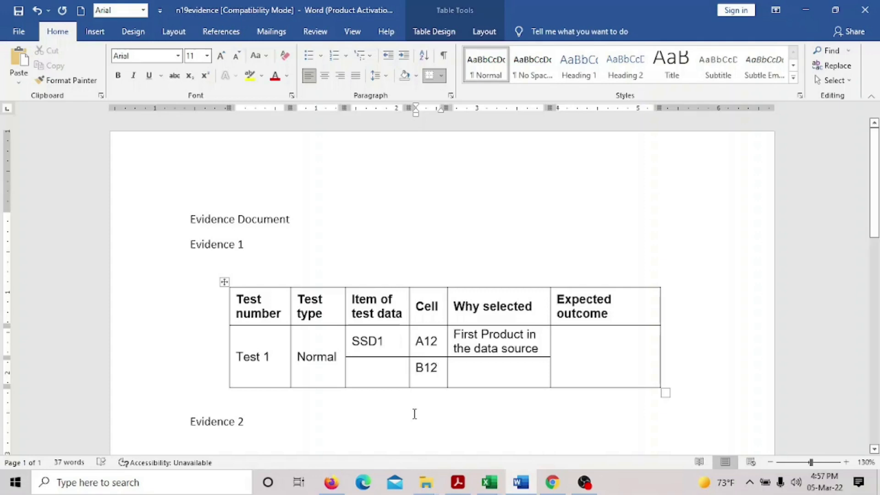
{"action": "left_click", "coordinate": [379, 376]}
{"action": "type", "text": "10"}
- Go to the empty Why selected cell beside B12 and reread question 13's requirements in Acrobat Reader
{"action": "left_click", "coordinate": [519, 381]}
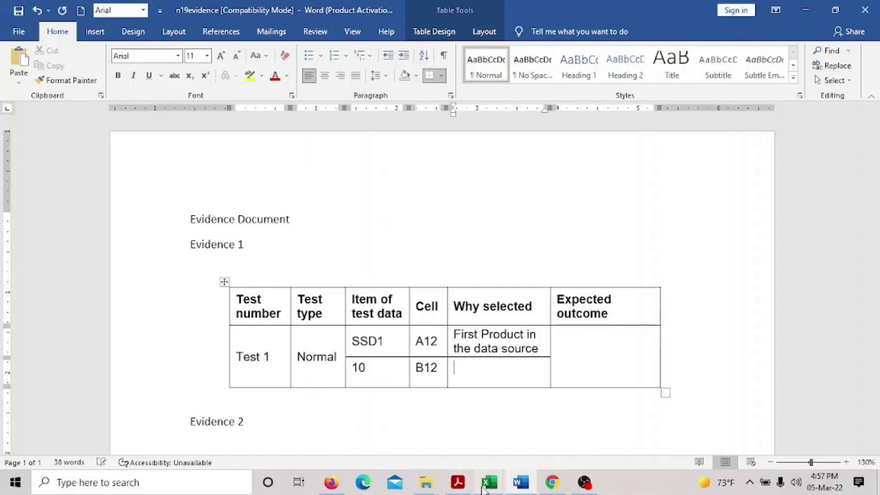
{"action": "left_click", "coordinate": [458, 482]}
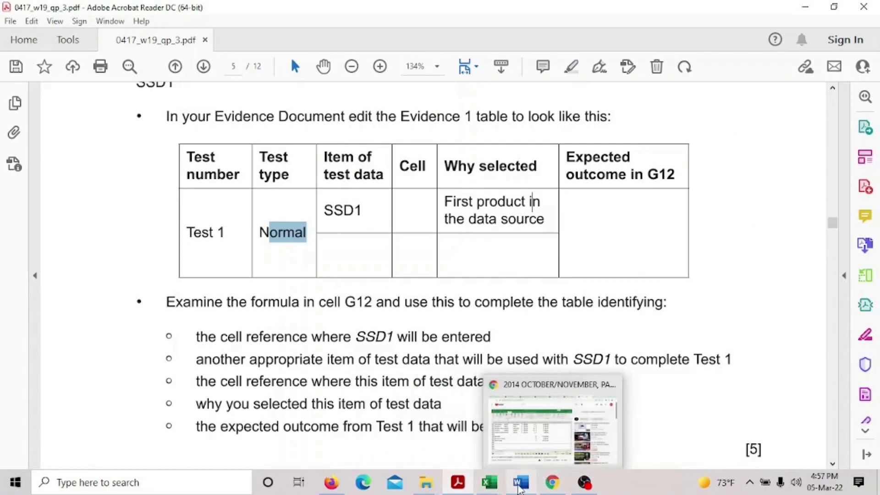
{"action": "mouse_move", "coordinate": [519, 489]}
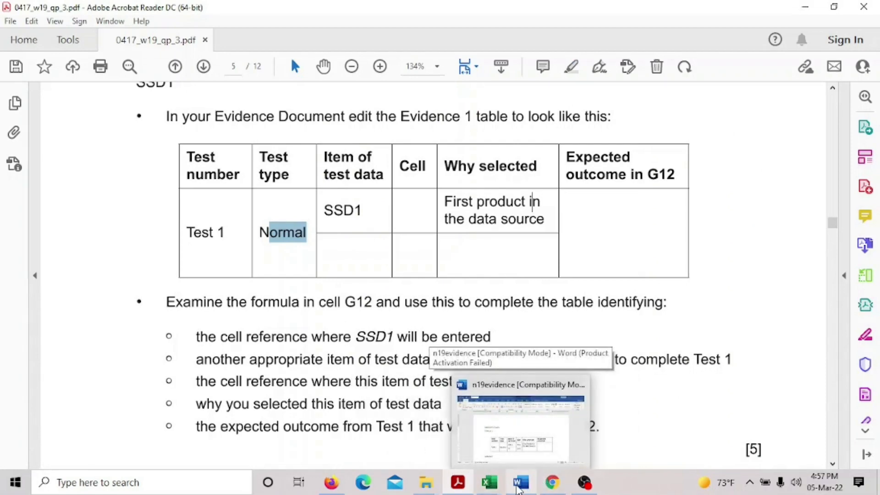
- In the Word Evidence 1 table, enter "Easy to Calculate" as the Why selected reason for test item 10
{"action": "left_click", "coordinate": [514, 422]}
{"action": "type", "text": "E"}
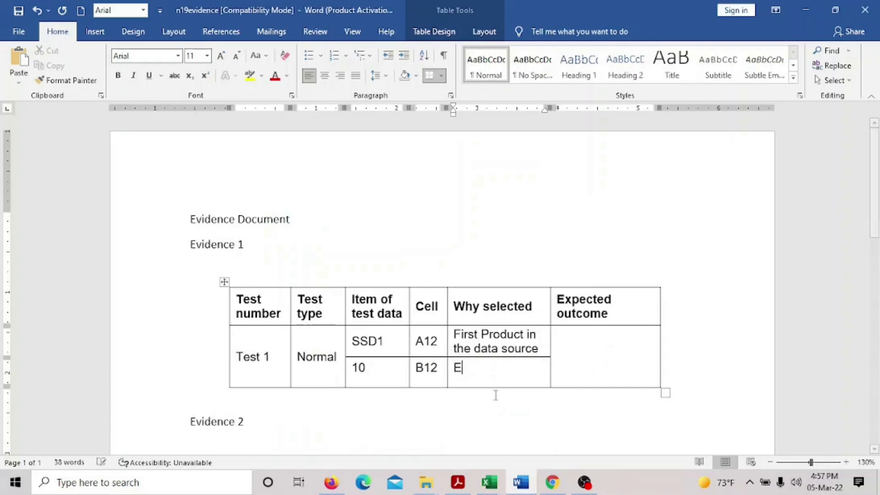
{"action": "type", "text": "asy to Calcula"}
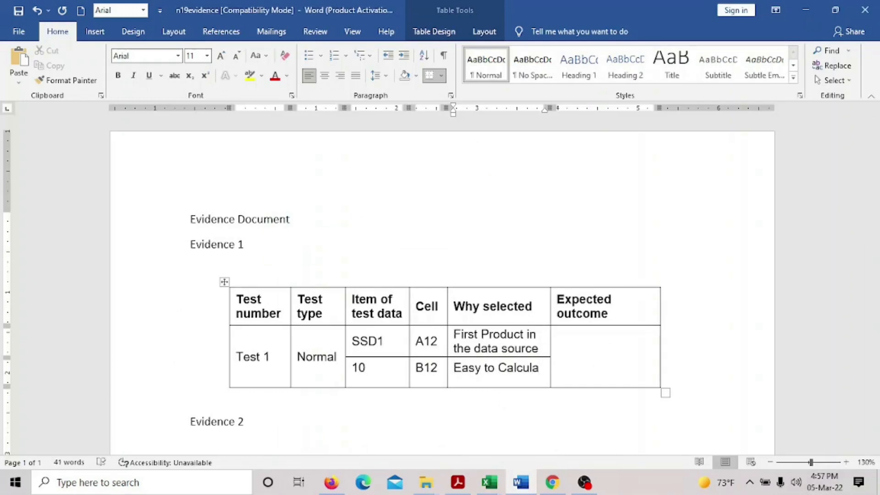
{"action": "type", "text": "te"}
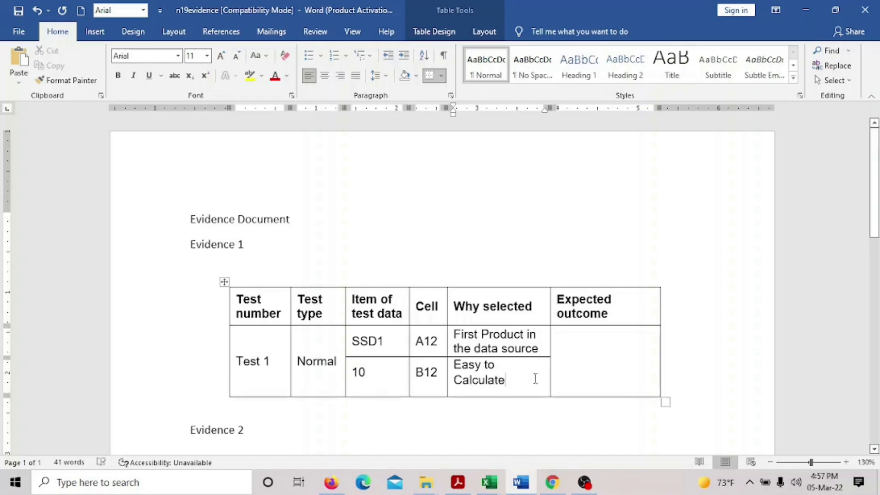
- Check the Excel invoice's price in cell G12 and enter 840 as Test 1's Expected outcome in the Word table
{"action": "left_click", "coordinate": [458, 483]}
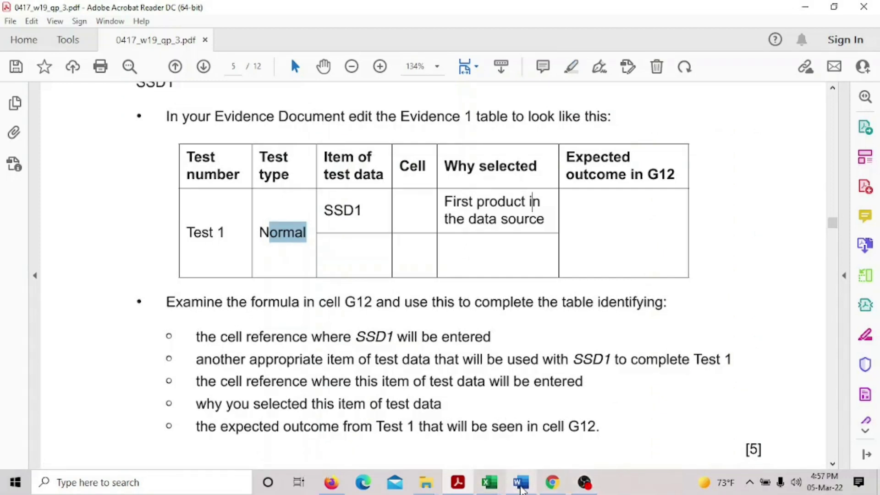
{"action": "left_click", "coordinate": [573, 426]}
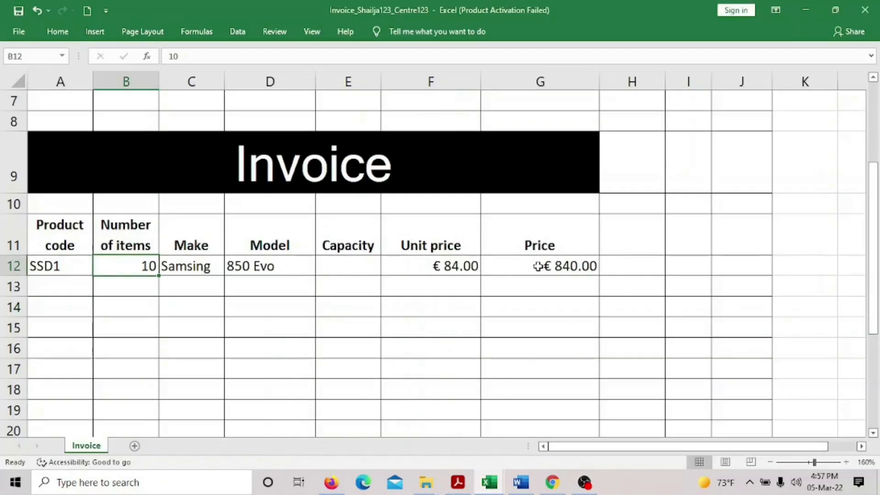
{"action": "left_click", "coordinate": [523, 484]}
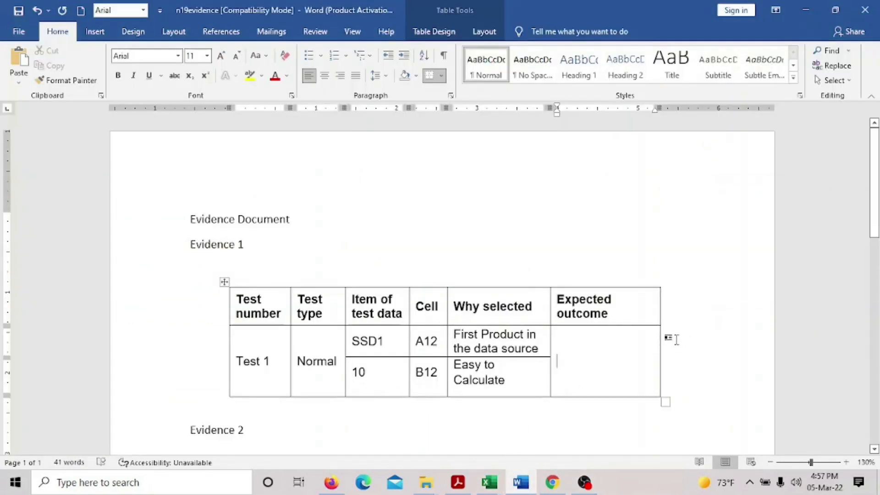
{"action": "type", "text": "84"}
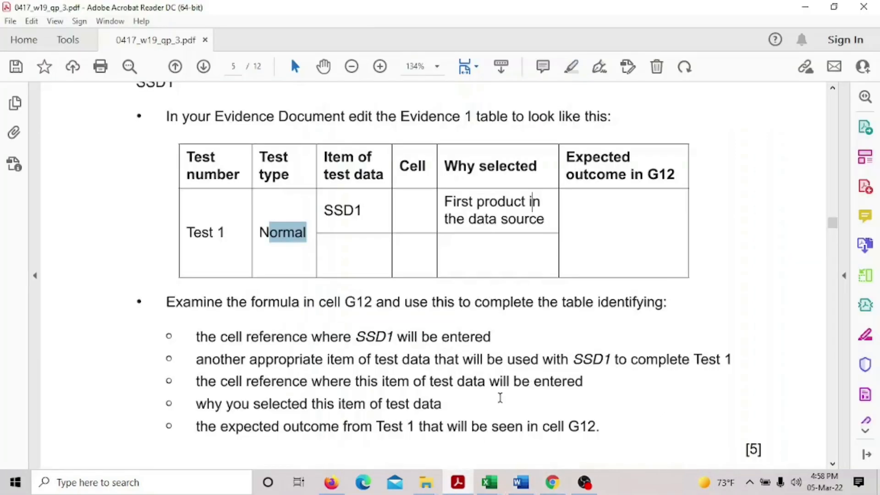
- Check the remaining Evidence 1 instructions in Acrobat Reader, then save the evidence document in Word
{"action": "scroll", "coordinate": [501, 397], "scroll_direction": "down", "scroll_amount": 3}
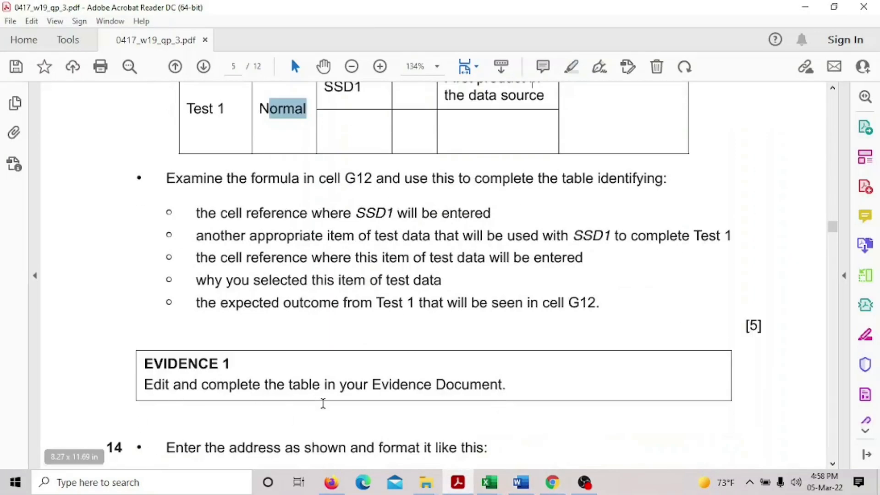
{"action": "scroll", "coordinate": [328, 384], "scroll_direction": "down", "scroll_amount": 3}
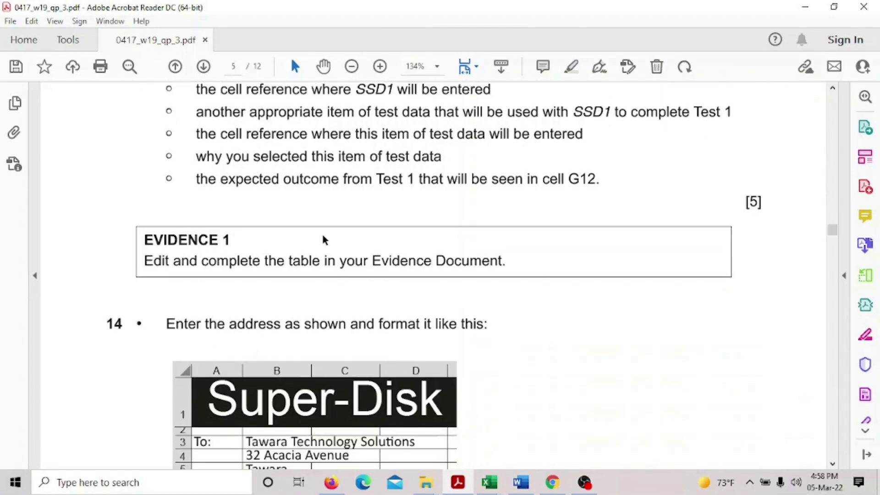
{"action": "scroll", "coordinate": [328, 239], "scroll_direction": "down", "scroll_amount": 1}
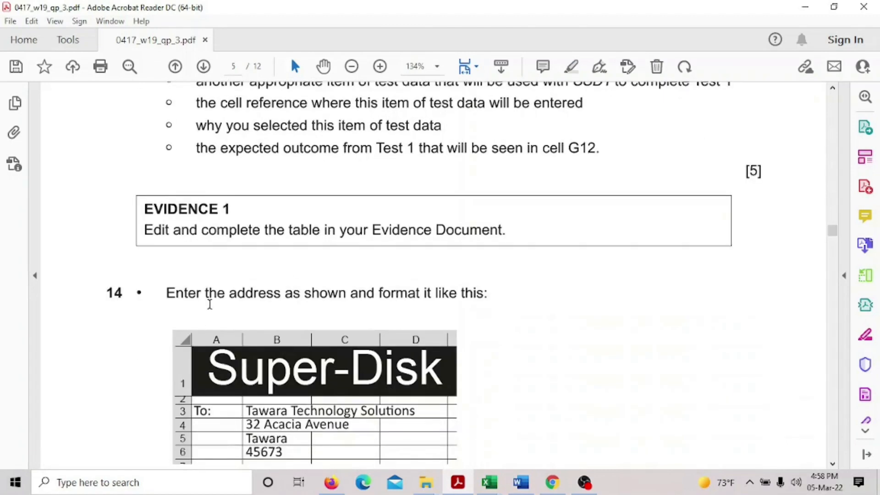
{"action": "scroll", "coordinate": [209, 304], "scroll_direction": "down", "scroll_amount": 3}
{"action": "left_click", "coordinate": [521, 482]}
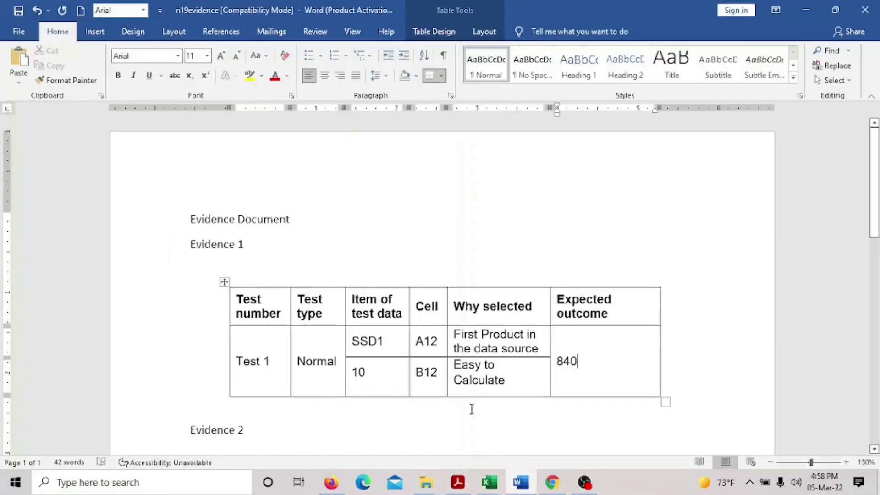
{"action": "left_click", "coordinate": [18, 12]}
- Read question 14's address and item layout in Acrobat Reader, and return to the address area of the Excel invoice
{"action": "left_click", "coordinate": [458, 482]}
{"action": "scroll", "coordinate": [252, 330], "scroll_direction": "down", "scroll_amount": 2}
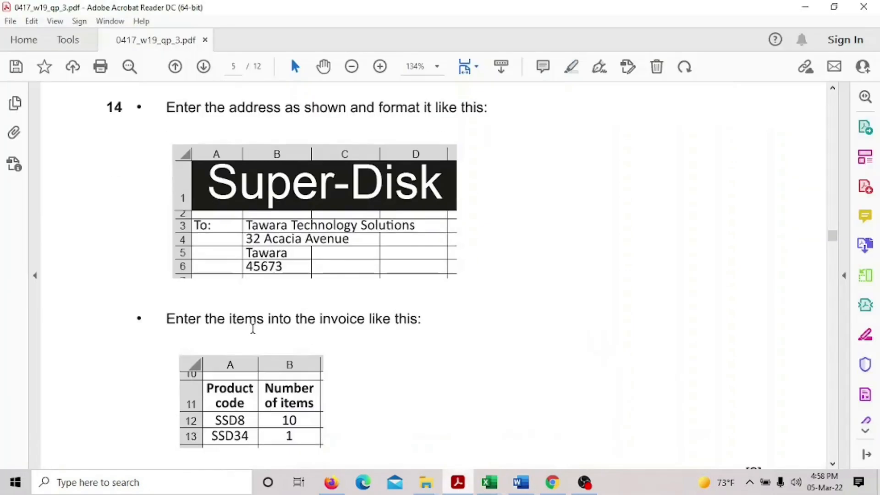
{"action": "scroll", "coordinate": [251, 329], "scroll_direction": "up", "scroll_amount": 1}
{"action": "left_click", "coordinate": [622, 196]}
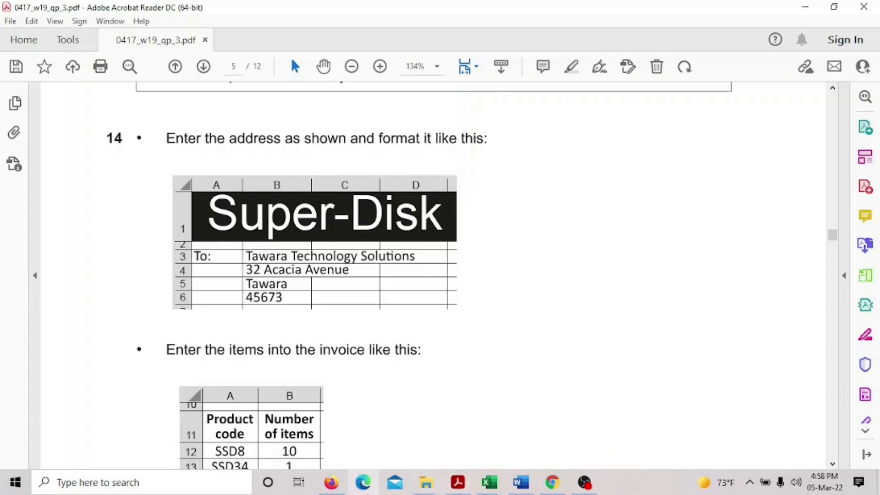
{"action": "mouse_move", "coordinate": [489, 483]}
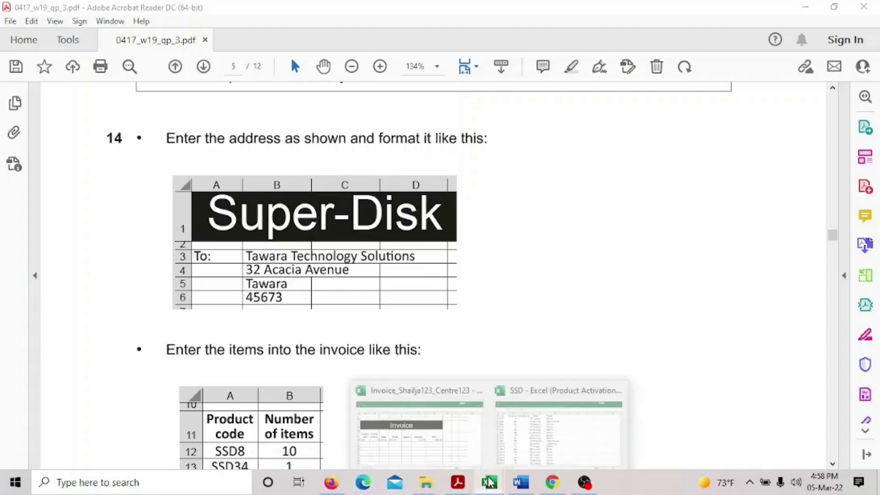
{"action": "left_click", "coordinate": [431, 423]}
{"action": "scroll", "coordinate": [238, 303], "scroll_direction": "up", "scroll_amount": 3}
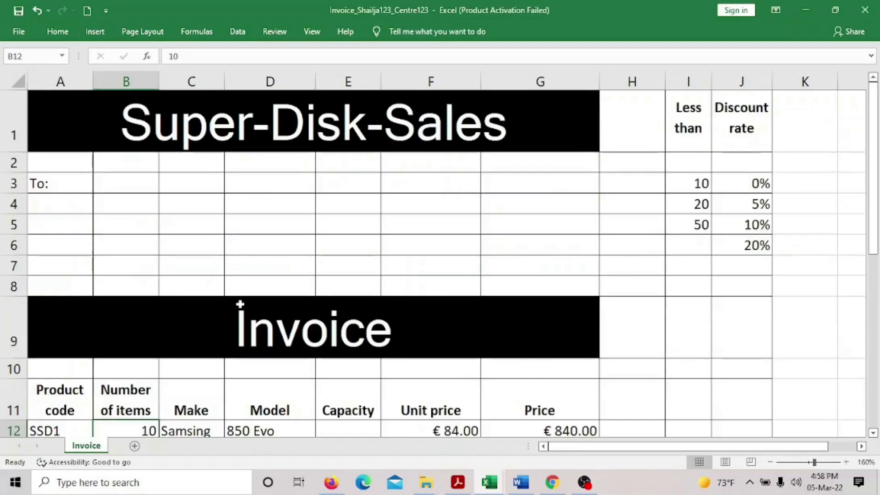
- Enter "Tawara Technology Solutions" in invoice cell B3 beside To:
{"action": "left_click", "coordinate": [102, 183]}
{"action": "type", "text": "Taware d"}
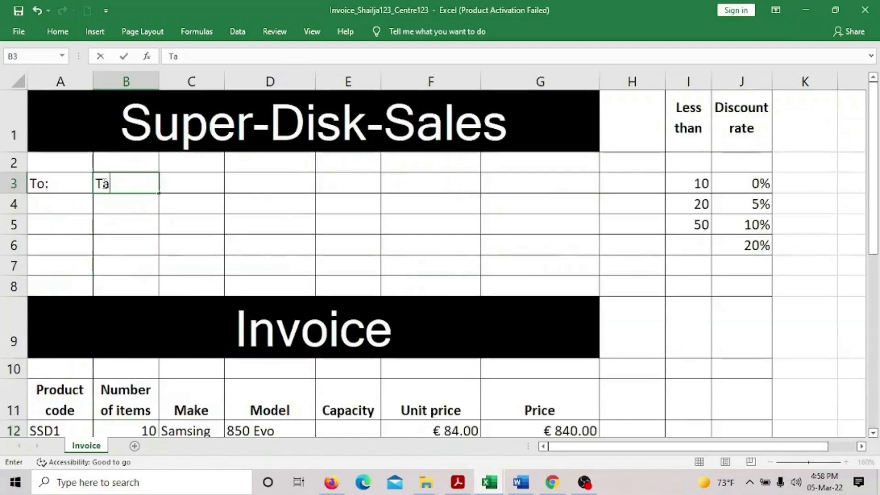
{"action": "key", "text": "BackSpace"}
{"action": "key", "text": "BackSpace"}
{"action": "key", "text": "BackSpace"}
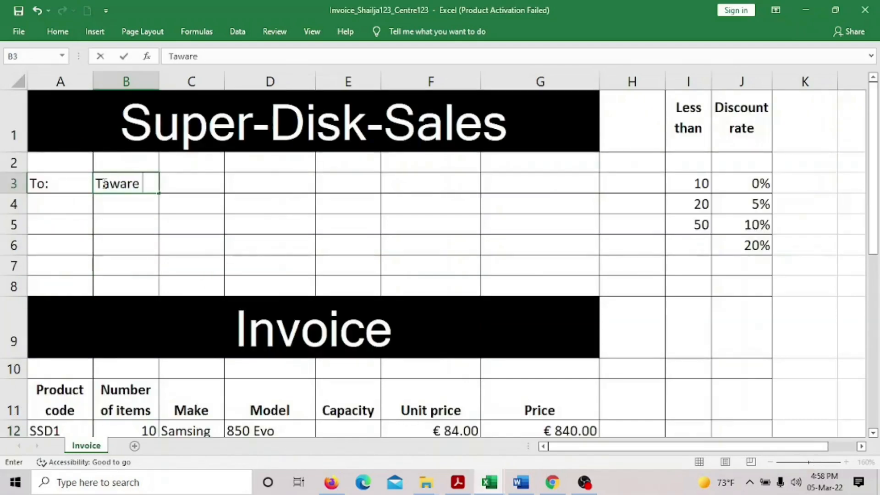
{"action": "type", "text": "a"}
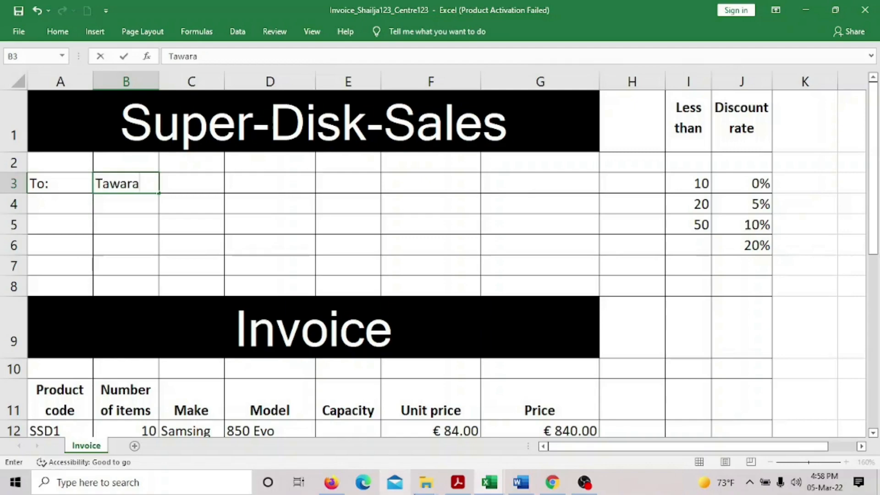
{"action": "left_click", "coordinate": [464, 484]}
{"action": "left_click", "coordinate": [458, 483]}
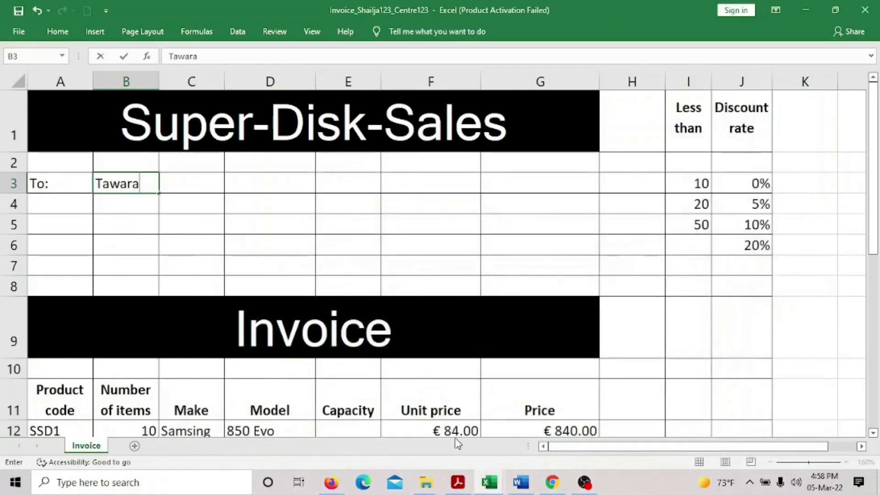
{"action": "type", "text": "Technologtyy"}
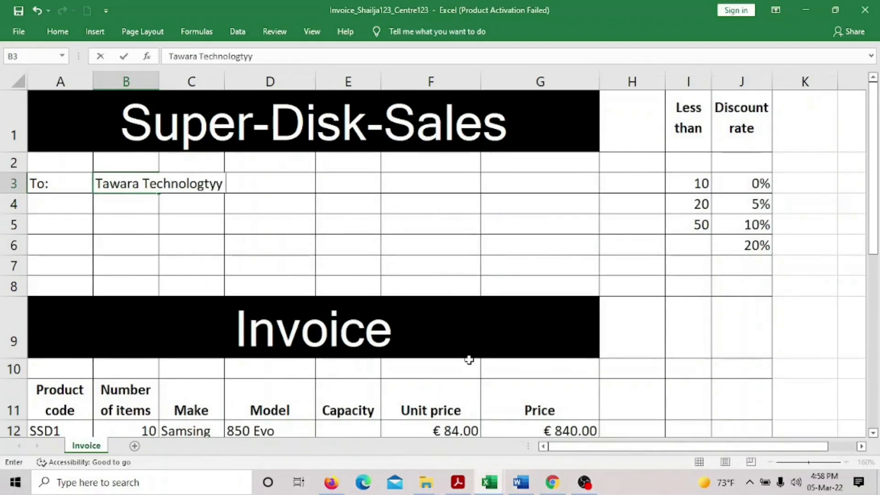
{"action": "key", "text": "BackSpace"}
{"action": "key", "text": "BackSpace"}
{"action": "key", "text": "BackSpace"}
{"action": "type", "text": "y s"}
{"action": "key", "text": "BackSpace"}
{"action": "type", "text": "Solutions"}
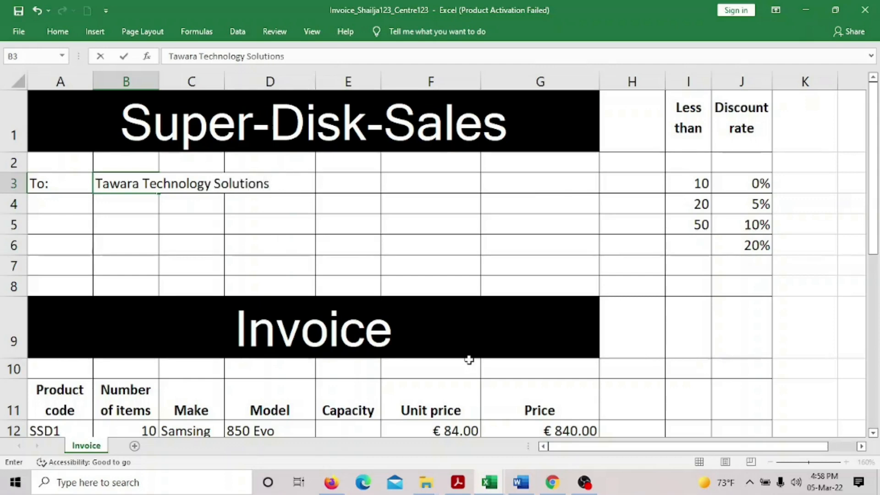
- Check question 14's address in Acrobat Reader and enter its street line in invoice cell B4
{"action": "left_click", "coordinate": [458, 483]}
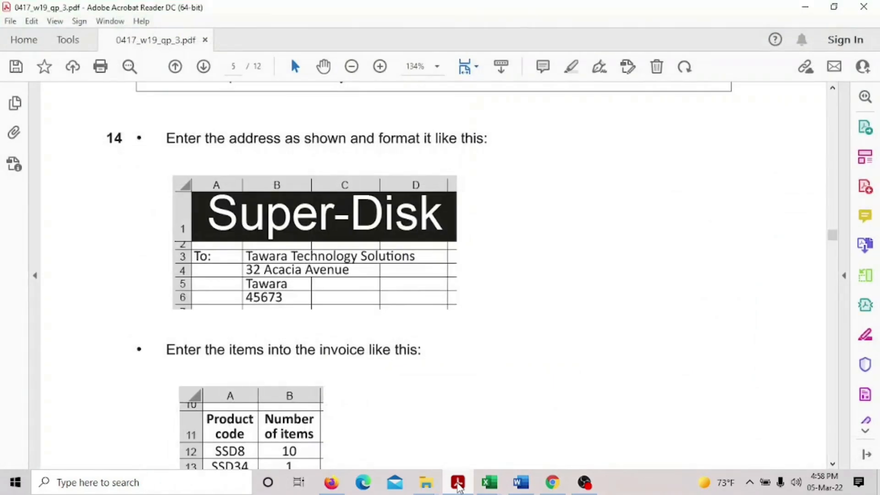
{"action": "left_click", "coordinate": [458, 484]}
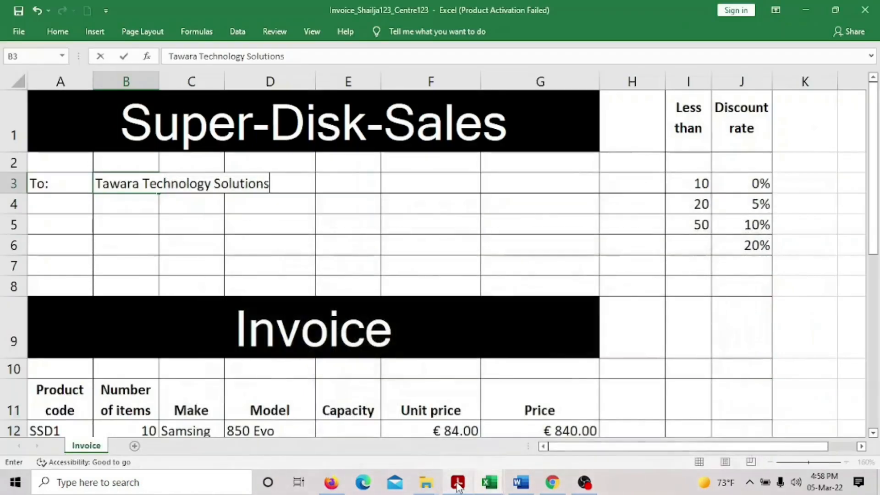
{"action": "left_click", "coordinate": [134, 209]}
{"action": "type", "text": "32 Ac"}
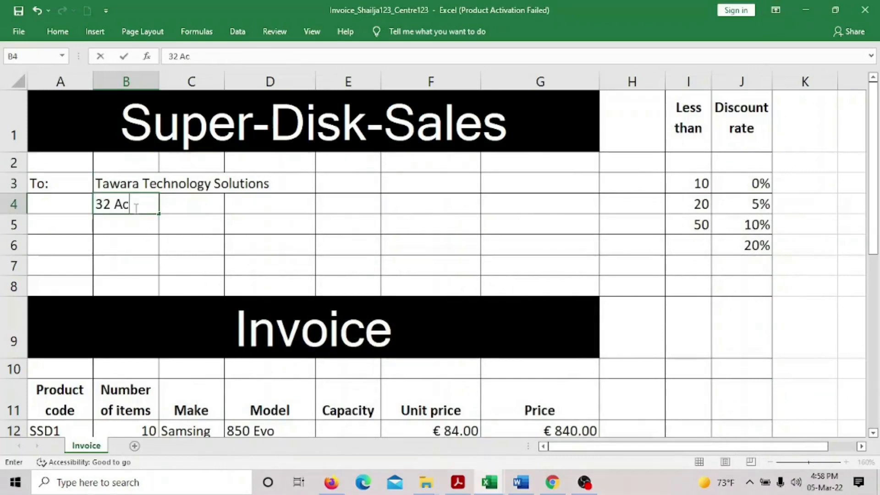
{"action": "type", "text": "acia A"}
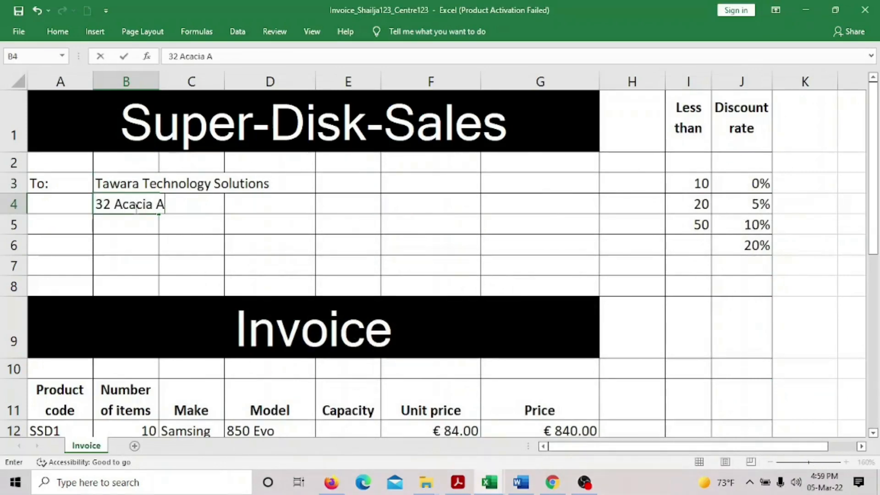
{"action": "type", "text": "venue"}
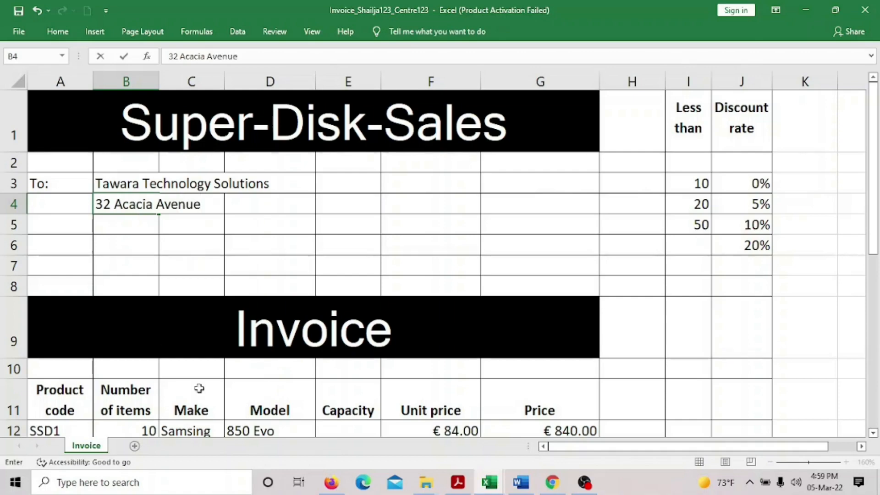
- Enter the town from question 14's address in invoice cell B5, removing the autocompleted company wording after it
{"action": "left_click", "coordinate": [466, 484]}
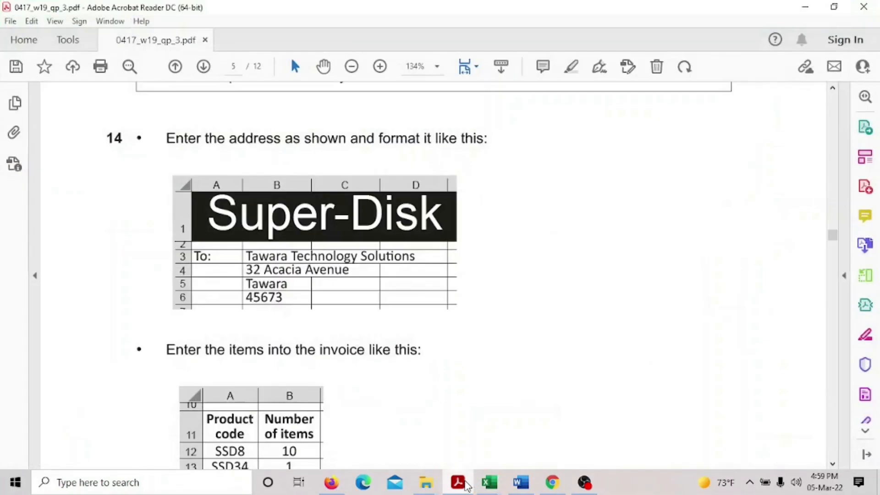
{"action": "left_click", "coordinate": [465, 484]}
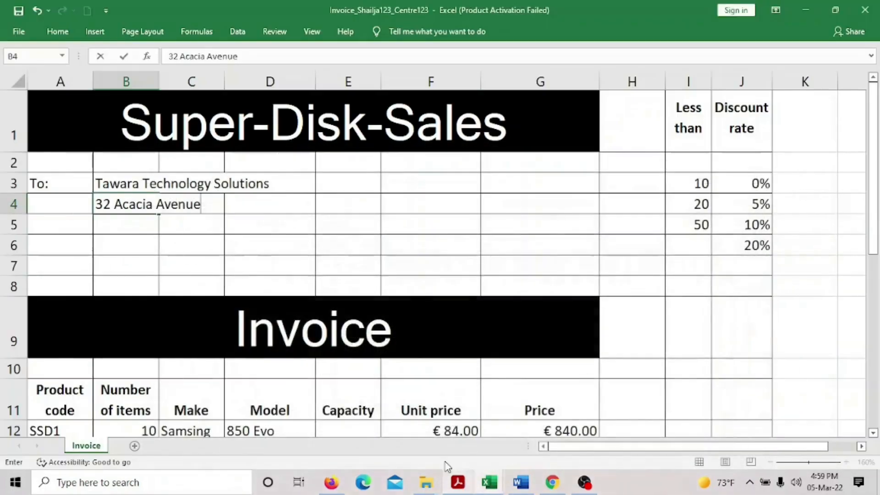
{"action": "left_click", "coordinate": [118, 227]}
{"action": "type", "text": "Tawara"}
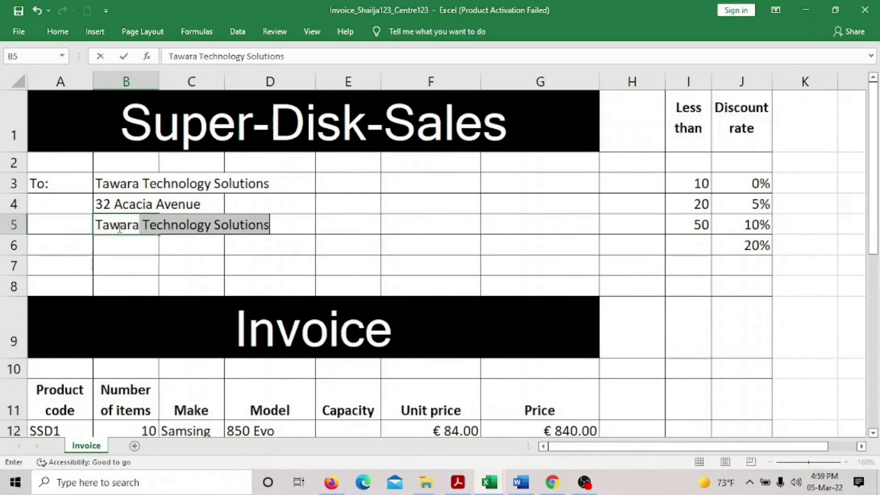
{"action": "key", "text": "Return"}
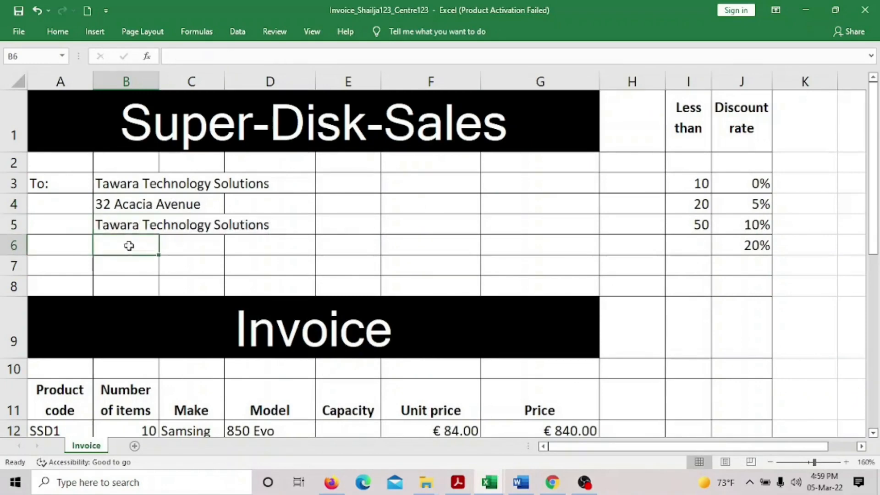
{"action": "left_click", "coordinate": [253, 219]}
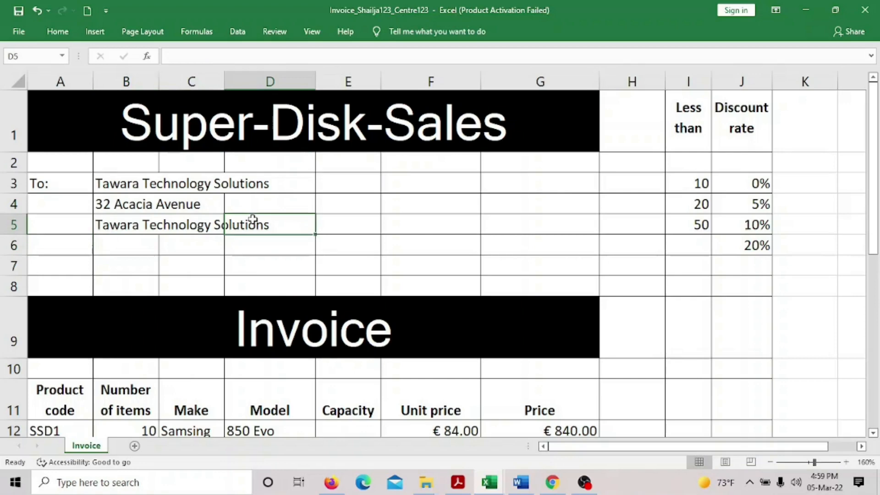
{"action": "double_click", "coordinate": [156, 223]}
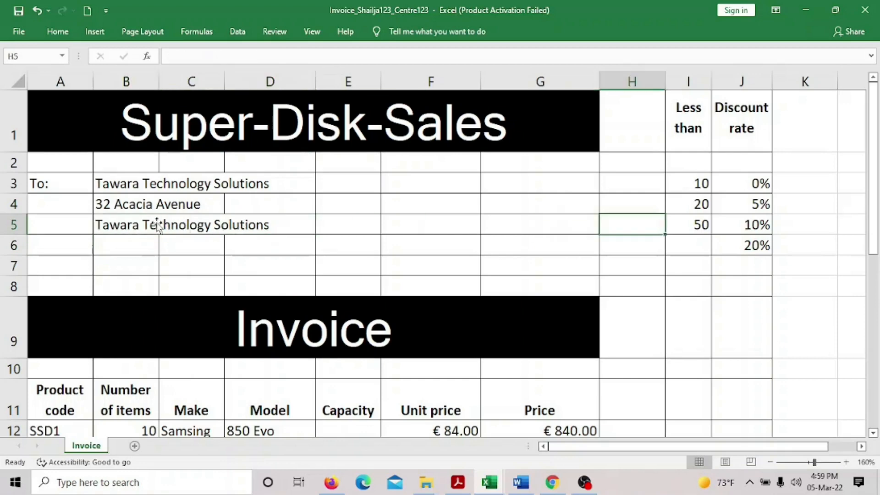
{"action": "double_click", "coordinate": [146, 225]}
{"action": "left_click_drag", "start_coordinate": [147, 224], "coordinate": [272, 226]}
{"action": "key", "text": "Delete"}
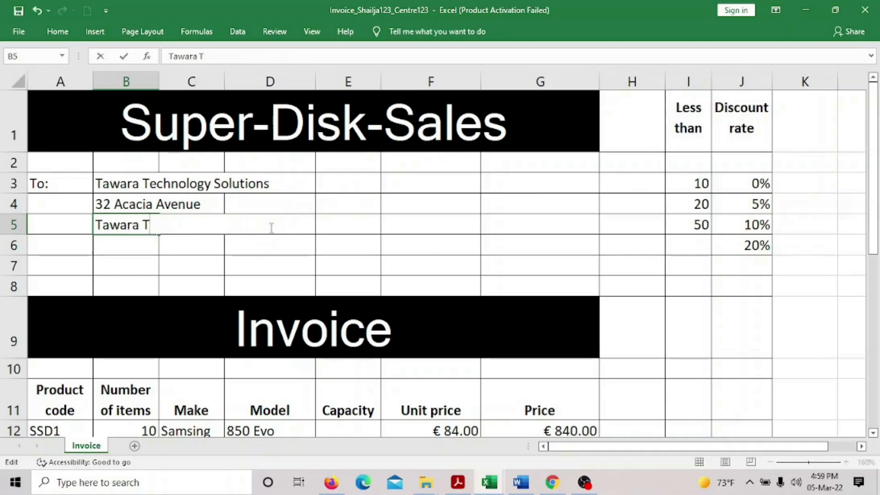
- Check question 14's address in Acrobat Reader and enter its postcode in invoice cell B6
{"action": "left_click", "coordinate": [141, 247]}
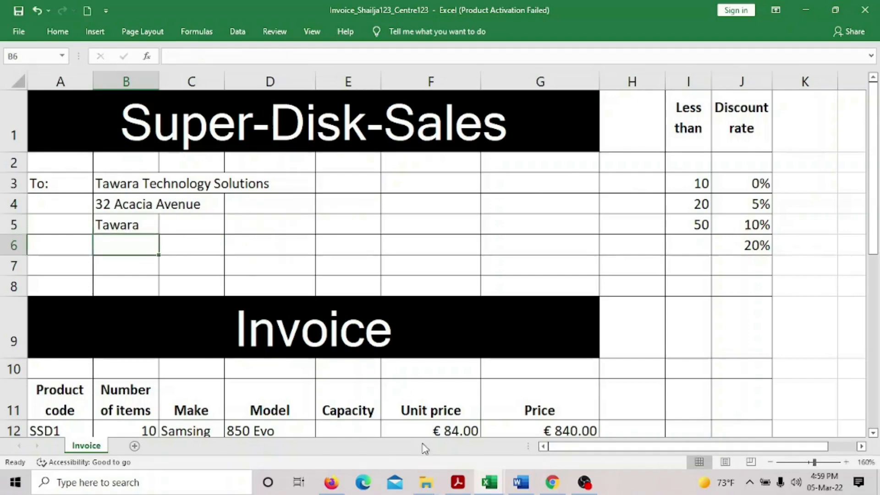
{"action": "left_click", "coordinate": [459, 482]}
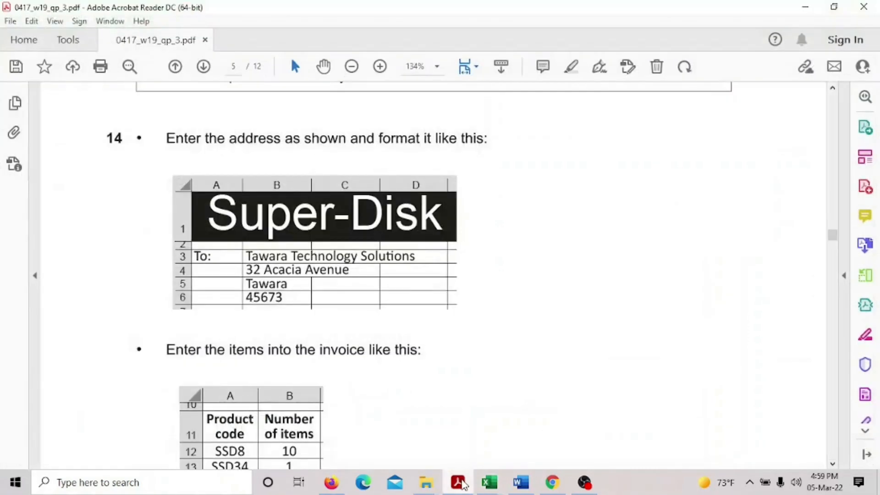
{"action": "left_click", "coordinate": [459, 482]}
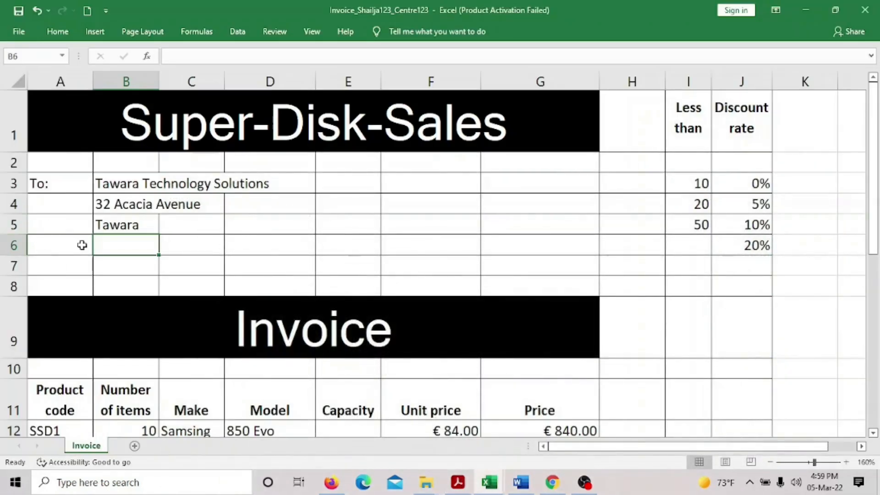
{"action": "type", "text": "4567"}
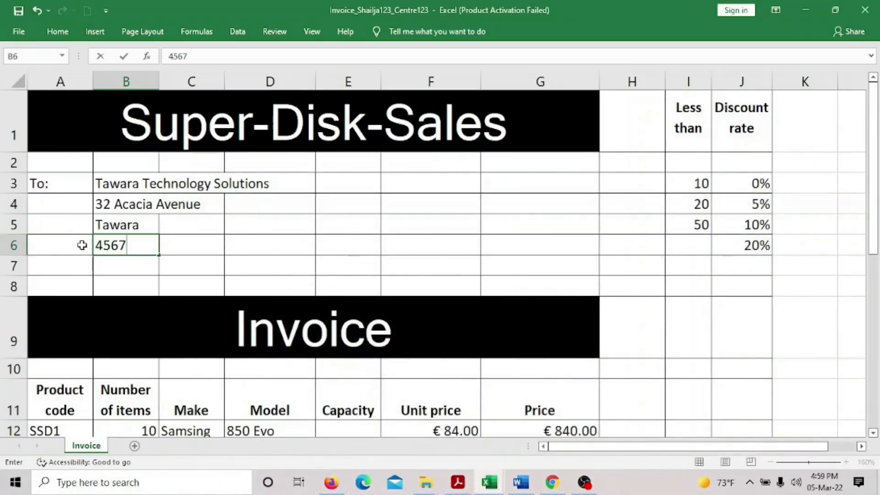
{"action": "type", "text": "3"}
{"action": "left_click", "coordinate": [228, 228]}
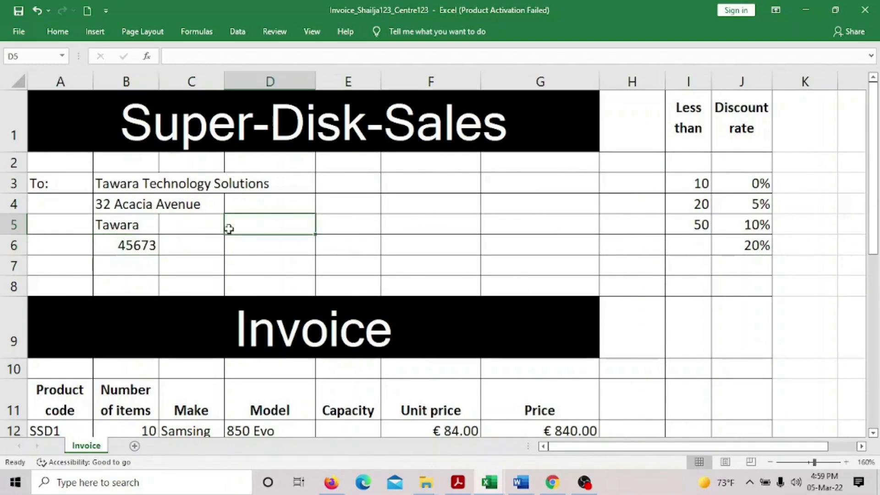
- Check question 14's item list in Acrobat Reader and change the product code in invoice cell A12 to SSD8
{"action": "left_click", "coordinate": [458, 482]}
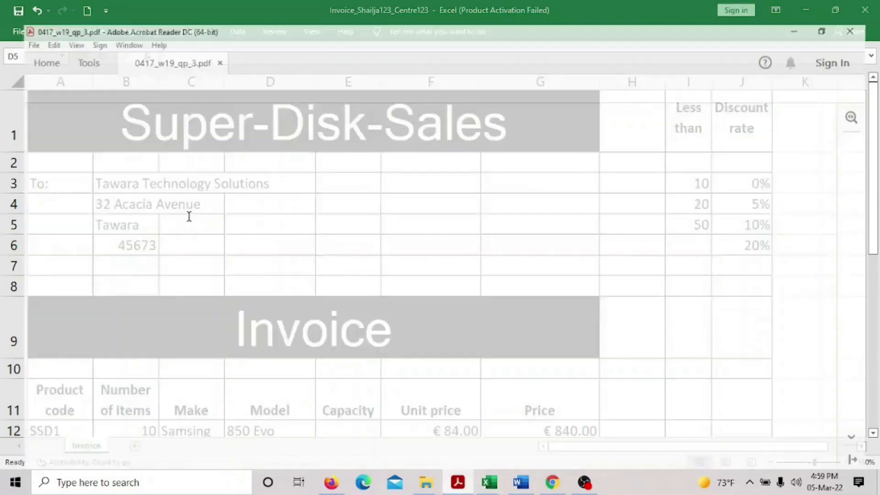
{"action": "scroll", "coordinate": [200, 202], "scroll_direction": "down", "scroll_amount": 2}
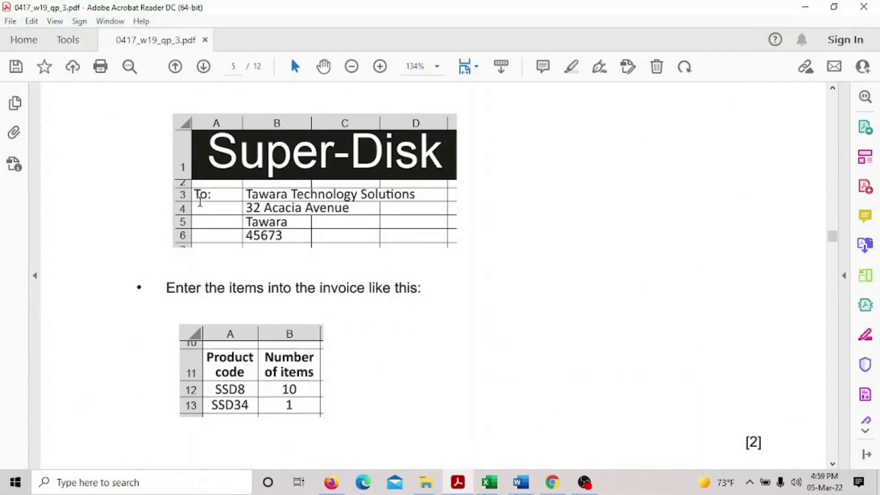
{"action": "scroll", "coordinate": [314, 204], "scroll_direction": "down", "scroll_amount": 2}
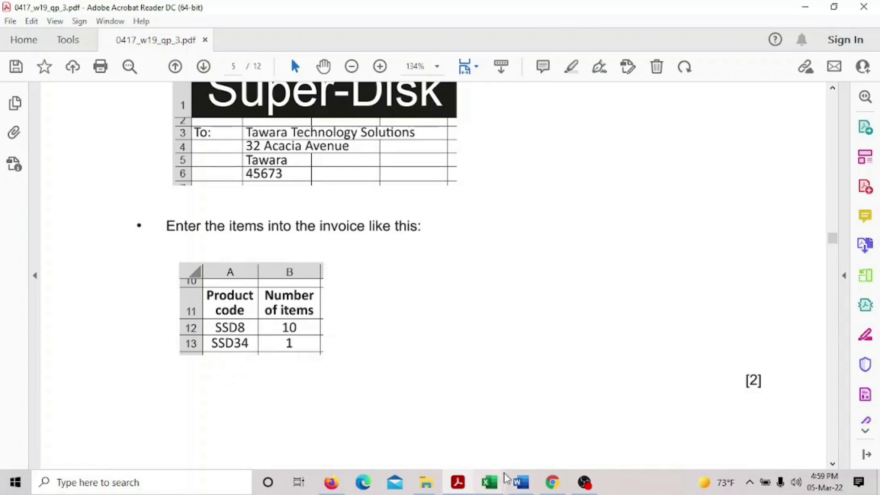
{"action": "mouse_move", "coordinate": [489, 482]}
{"action": "left_click", "coordinate": [445, 434]}
{"action": "scroll", "coordinate": [163, 336], "scroll_direction": "down", "scroll_amount": 4}
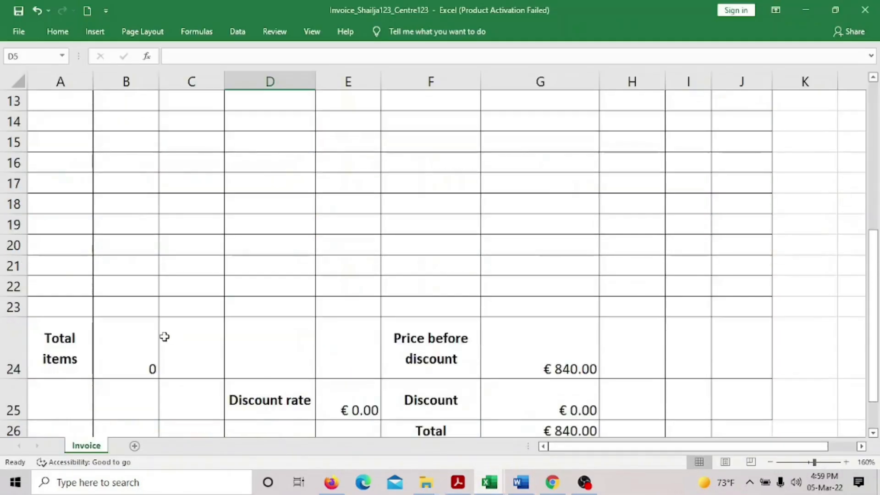
{"action": "scroll", "coordinate": [92, 238], "scroll_direction": "up", "scroll_amount": 4}
{"action": "scroll", "coordinate": [80, 253], "scroll_direction": "down", "scroll_amount": 2}
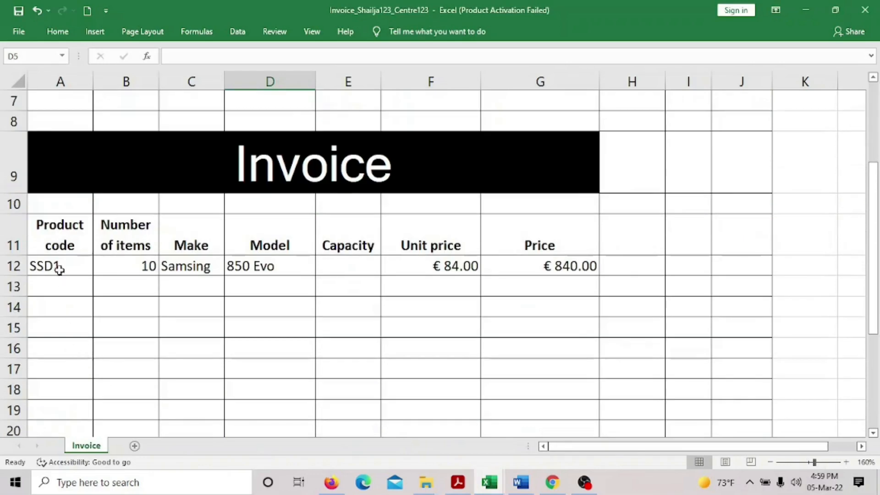
{"action": "left_click", "coordinate": [61, 267]}
{"action": "double_click", "coordinate": [60, 267]}
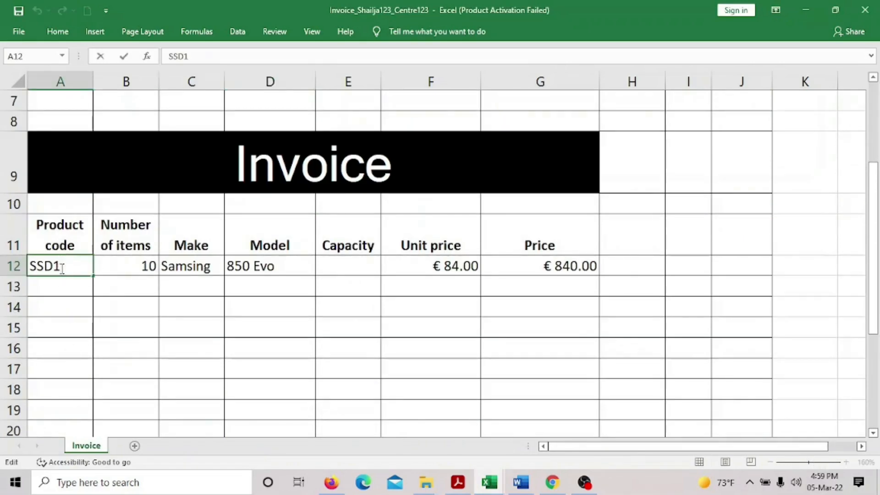
{"action": "key", "text": "BackSpace"}
{"action": "type", "text": "8"}
{"action": "key", "text": "Return"}
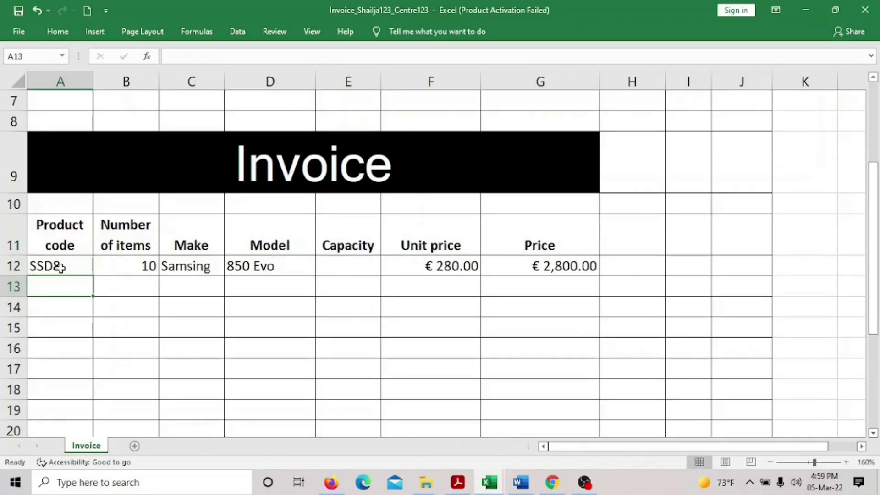
- Enter product code SSD34 in invoice cell A13 and, after rechecking question 14 in Acrobat Reader, its number of items, 1, in B13
{"action": "type", "text": "SSD"}
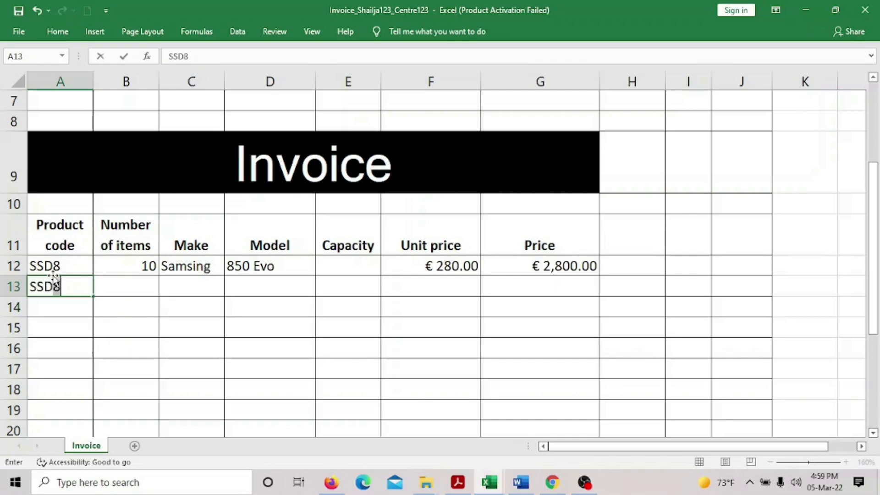
{"action": "type", "text": "34"}
{"action": "key", "text": "Return"}
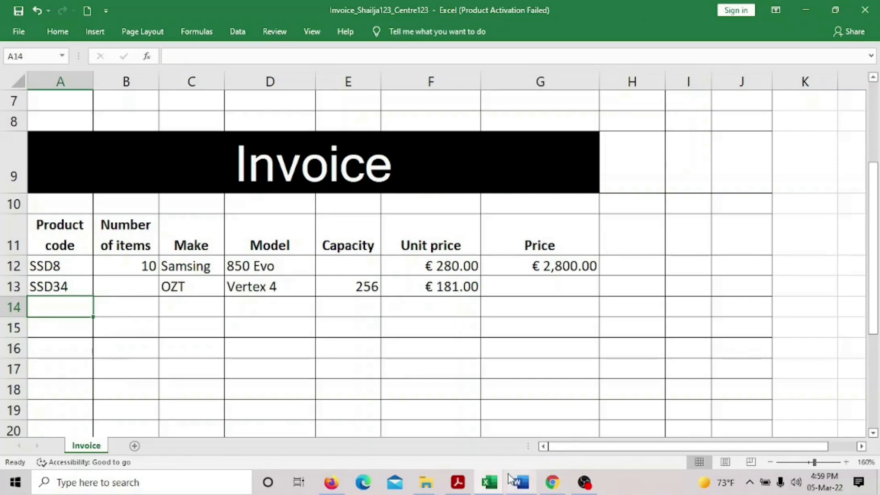
{"action": "left_click", "coordinate": [459, 482]}
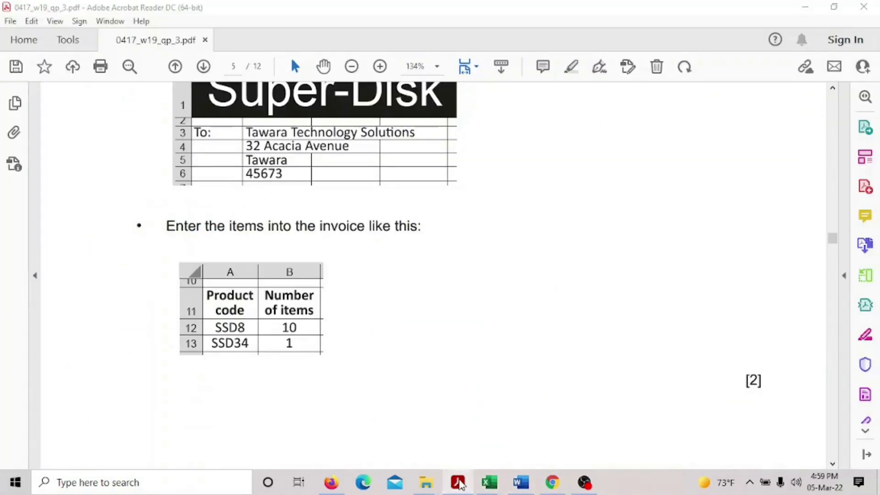
{"action": "left_click", "coordinate": [490, 482]}
{"action": "left_click", "coordinate": [142, 292]}
{"action": "type", "text": "1"}
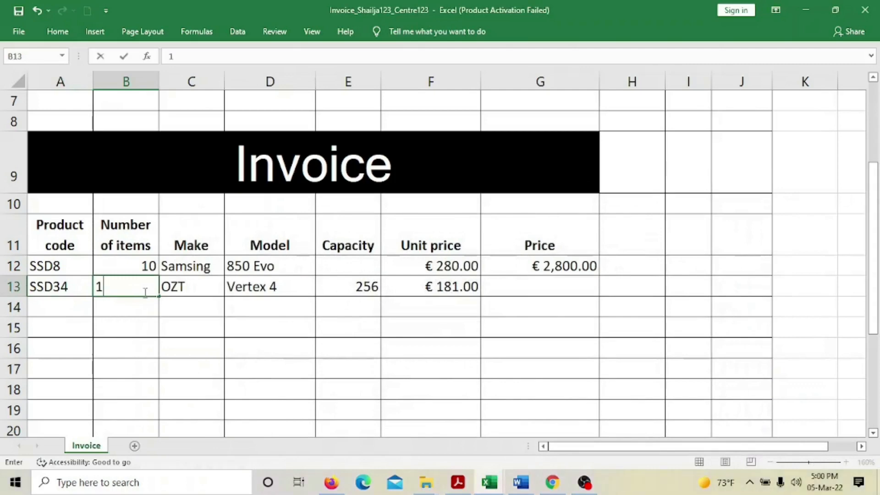
{"action": "key", "text": "Return"}
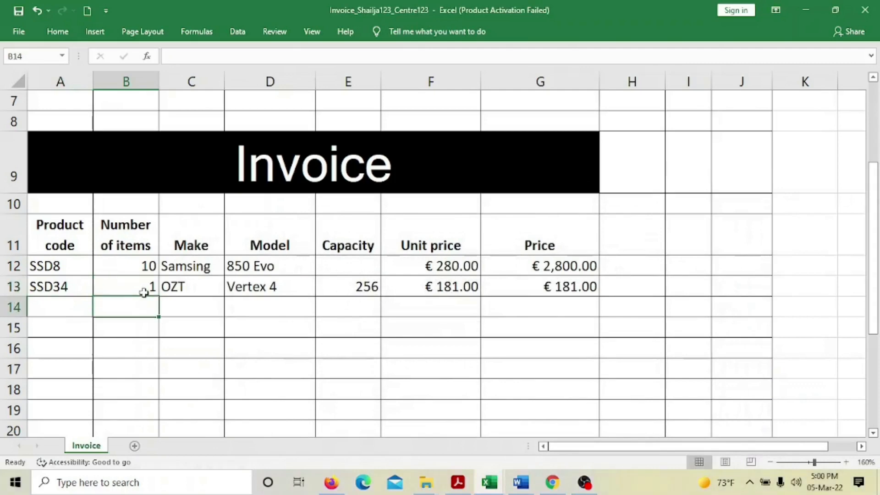
- Fill the Unit price formula from cell F12 down through F23
{"action": "left_click", "coordinate": [454, 259]}
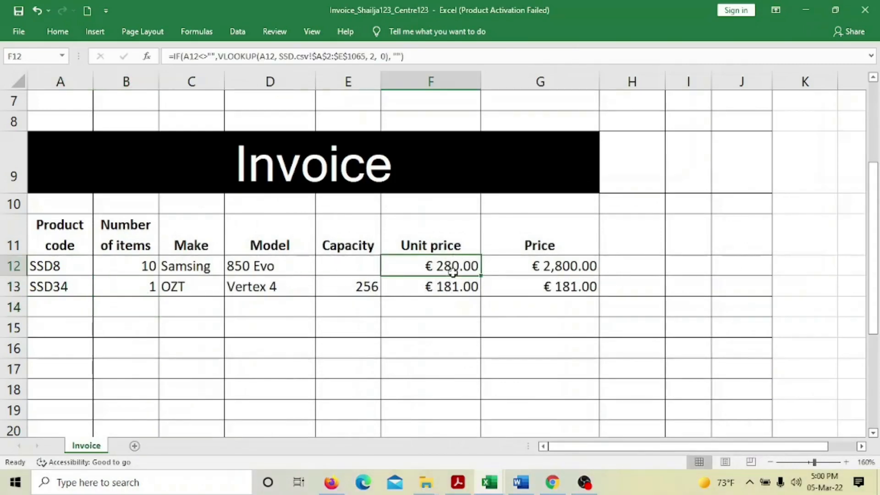
{"action": "left_click_drag", "start_coordinate": [481, 276], "coordinate": [459, 308]}
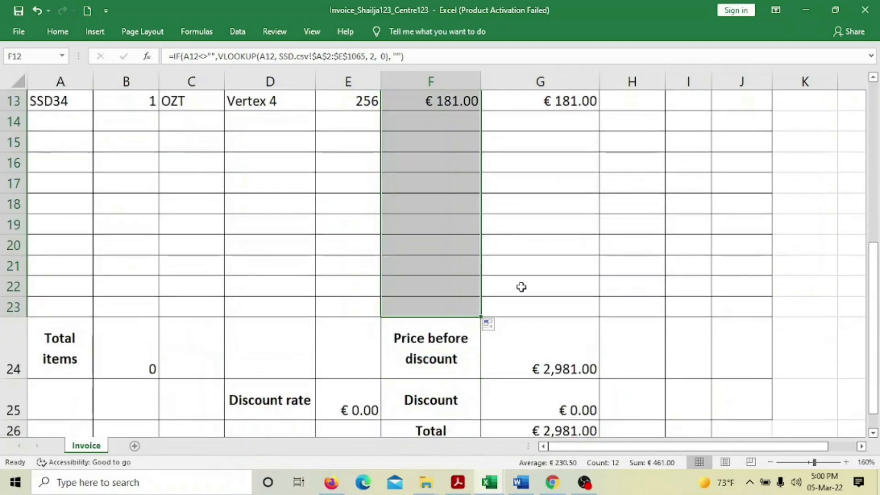
{"action": "scroll", "coordinate": [598, 198], "scroll_direction": "up", "scroll_amount": 3}
{"action": "left_click", "coordinate": [431, 381]}
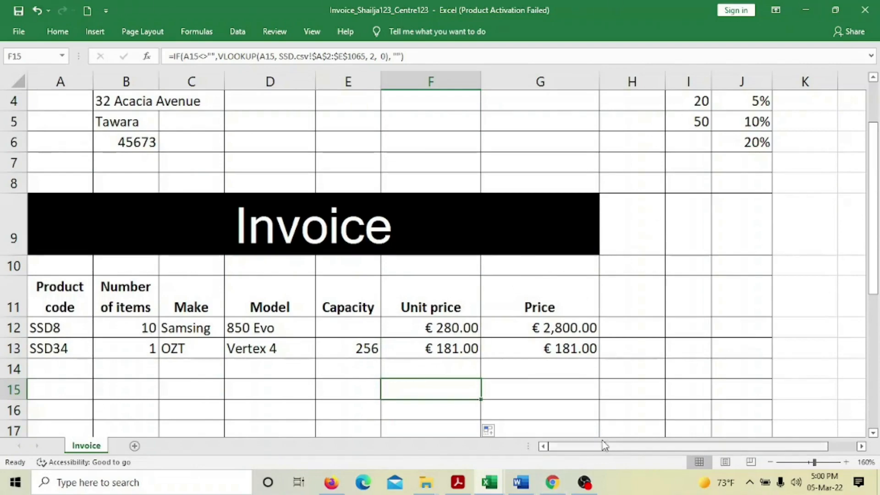
- Read question 15's printing requirements in Acrobat Reader and return to the Excel invoice
{"action": "left_click", "coordinate": [458, 484]}
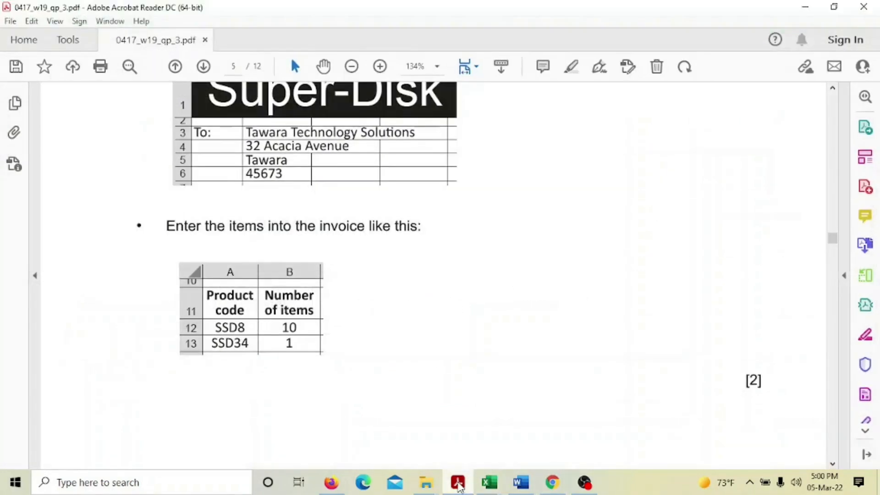
{"action": "left_click", "coordinate": [459, 486]}
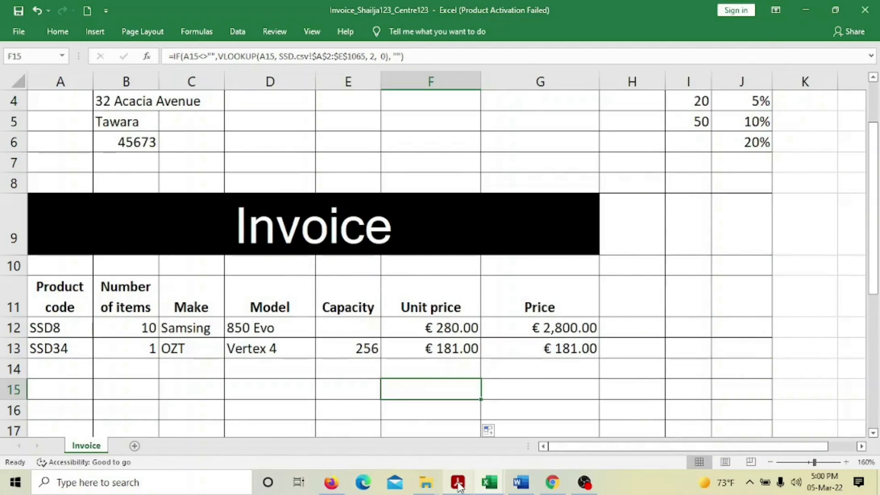
{"action": "left_click", "coordinate": [458, 485]}
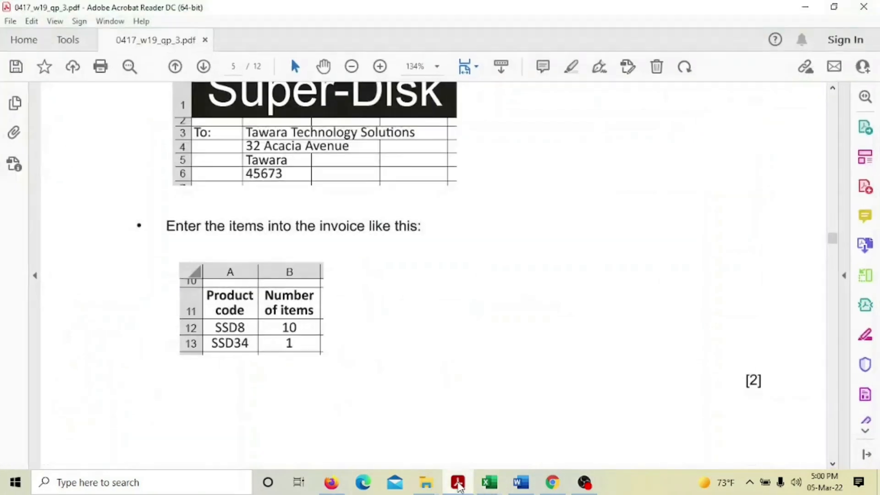
{"action": "scroll", "coordinate": [324, 321], "scroll_direction": "down", "scroll_amount": 5}
{"action": "scroll", "coordinate": [323, 321], "scroll_direction": "down", "scroll_amount": 3}
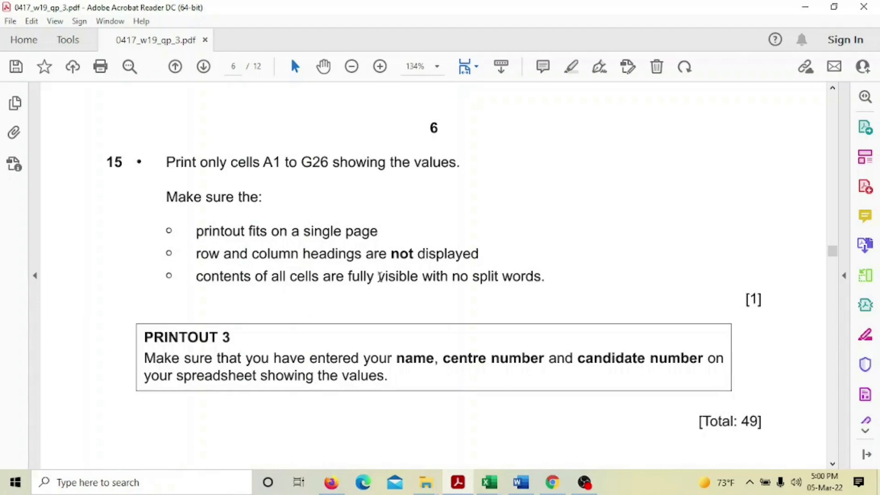
{"action": "mouse_move", "coordinate": [490, 483]}
{"action": "left_click", "coordinate": [412, 424]}
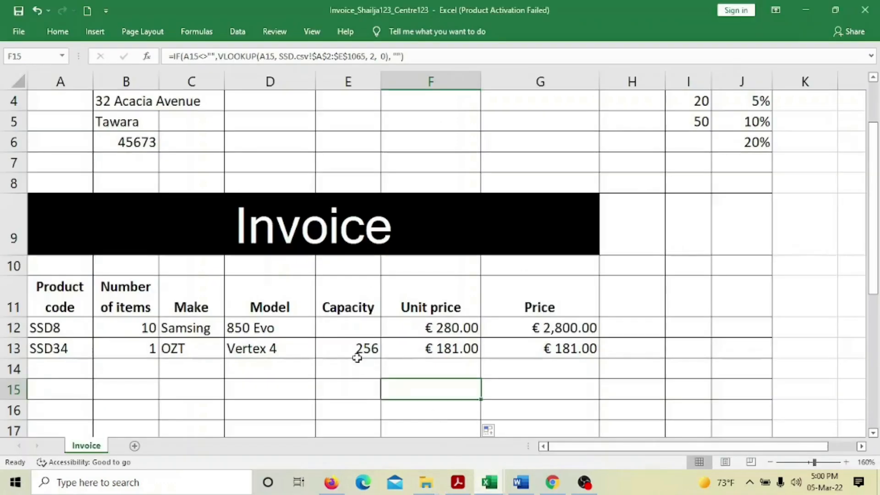
{"action": "left_click", "coordinate": [460, 485]}
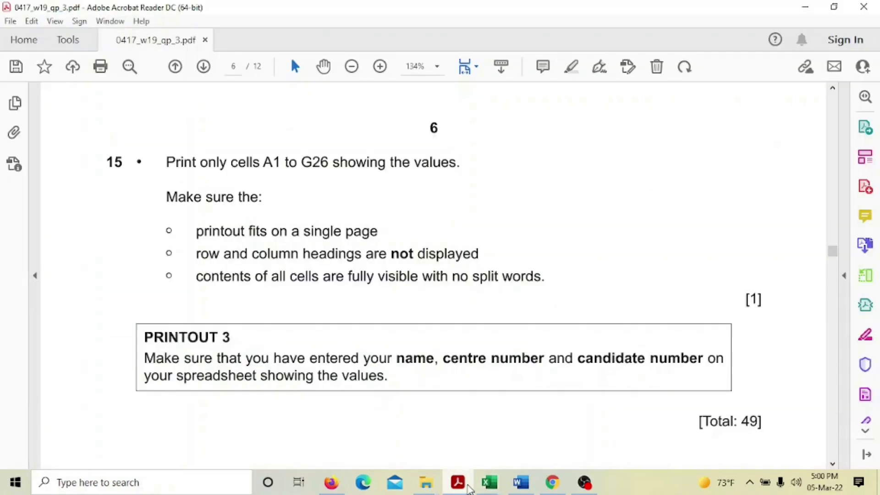
{"action": "left_click", "coordinate": [468, 487]}
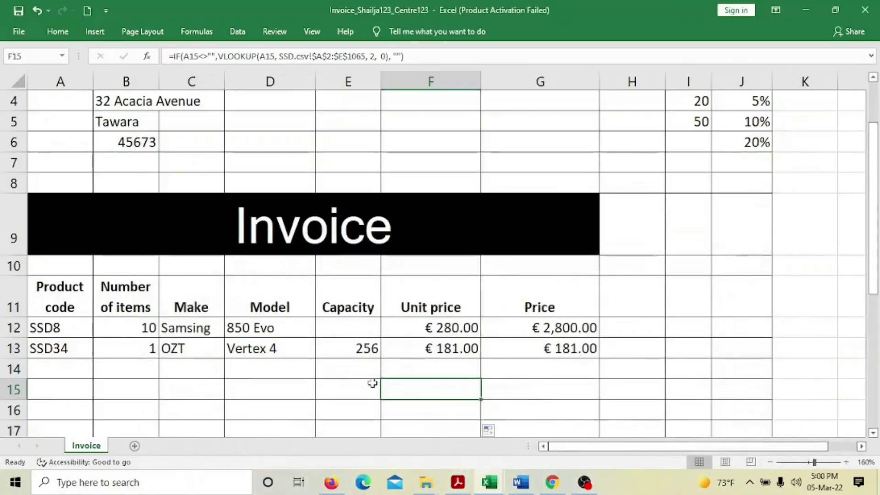
- Select invoice cells A1 to G26 and set them as the print area
{"action": "scroll", "coordinate": [370, 372], "scroll_direction": "up", "scroll_amount": 1}
{"action": "left_click_drag", "start_coordinate": [72, 121], "coordinate": [264, 298]}
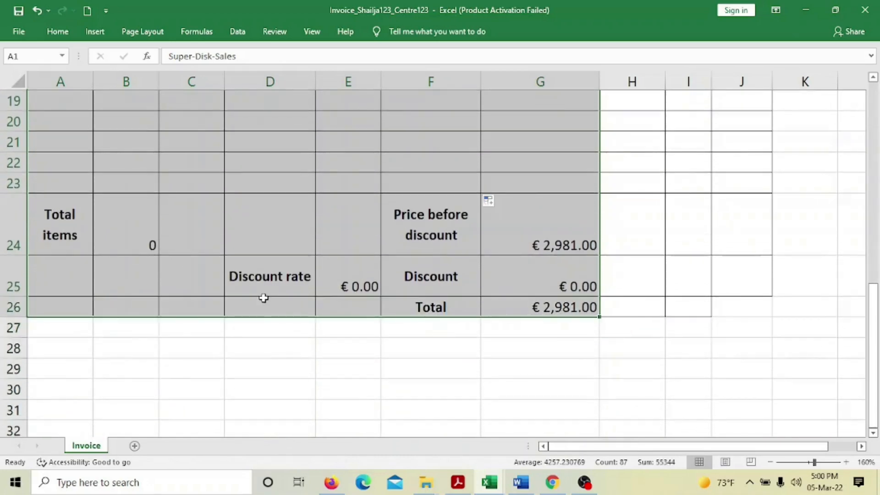
{"action": "scroll", "coordinate": [263, 297], "scroll_direction": "up", "scroll_amount": 3}
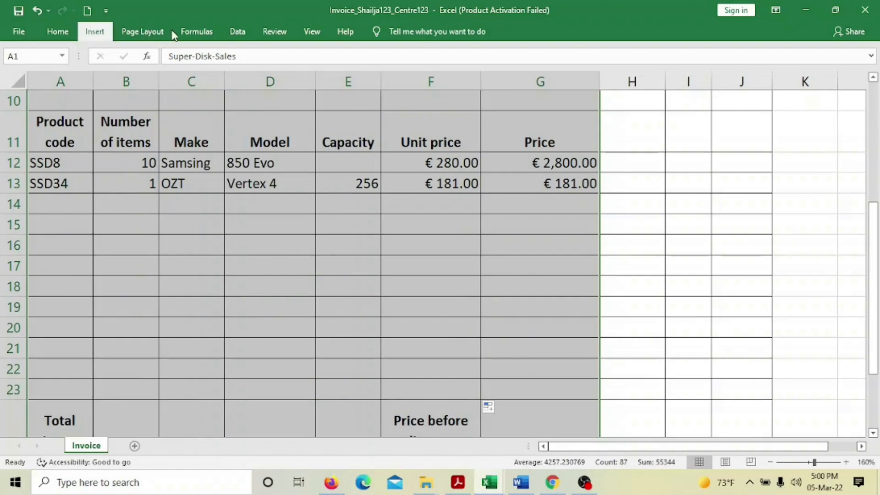
{"action": "double_click", "coordinate": [156, 37]}
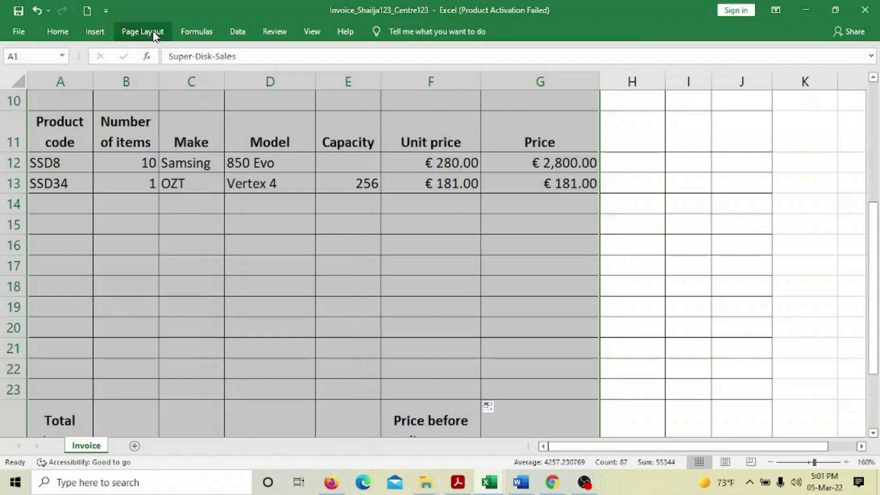
{"action": "left_click", "coordinate": [156, 34]}
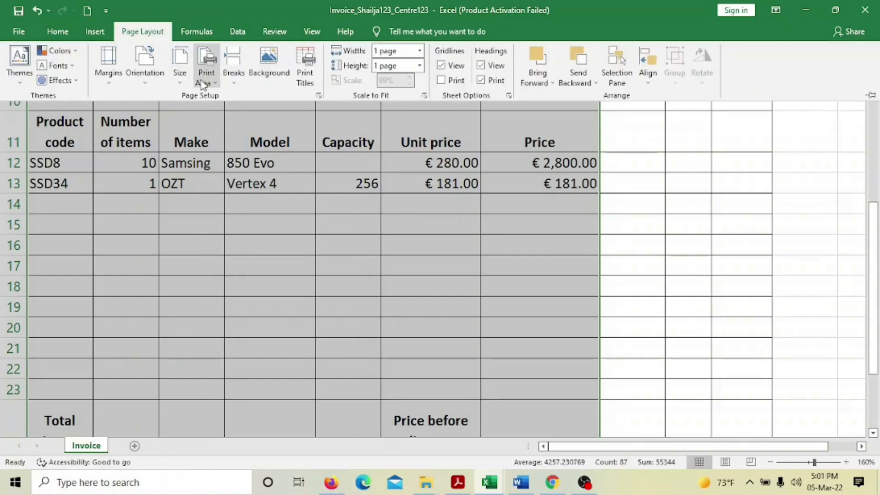
{"action": "left_click", "coordinate": [204, 78]}
{"action": "left_click", "coordinate": [228, 98]}
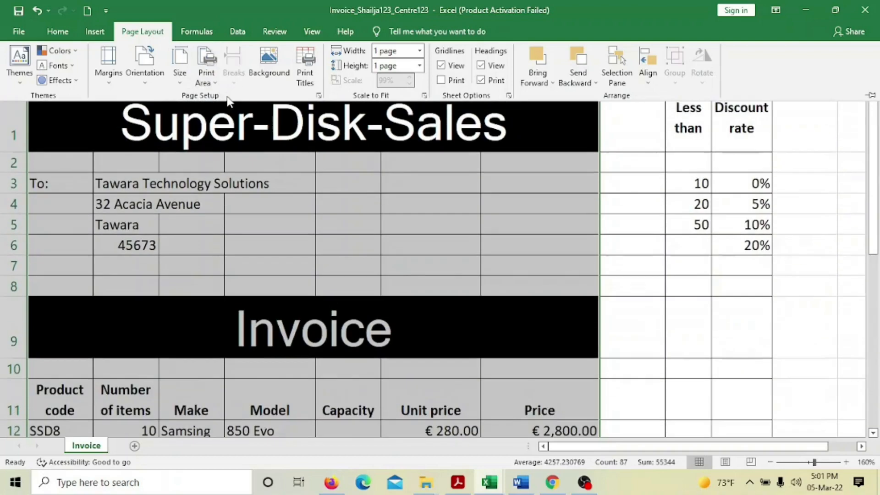
- Turn off row and column headings in the invoice's page setup for printing
{"action": "left_click", "coordinate": [17, 32]}
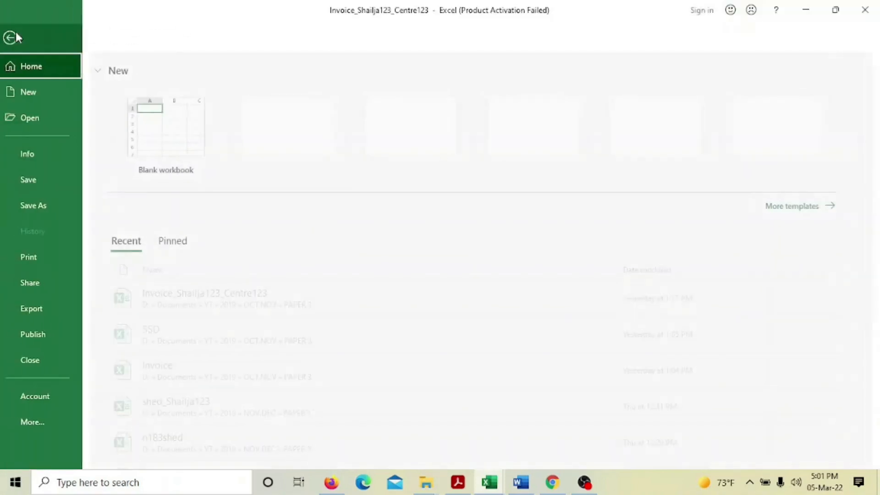
{"action": "left_click", "coordinate": [36, 257]}
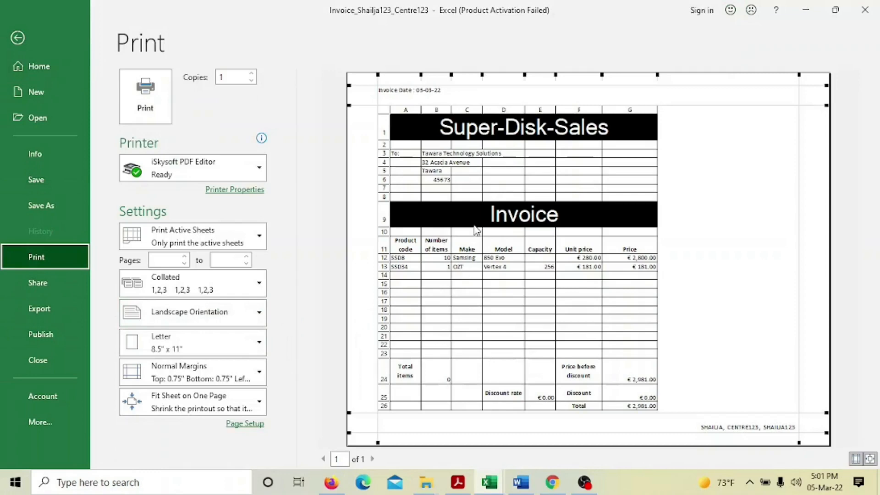
{"action": "left_click", "coordinate": [249, 424]}
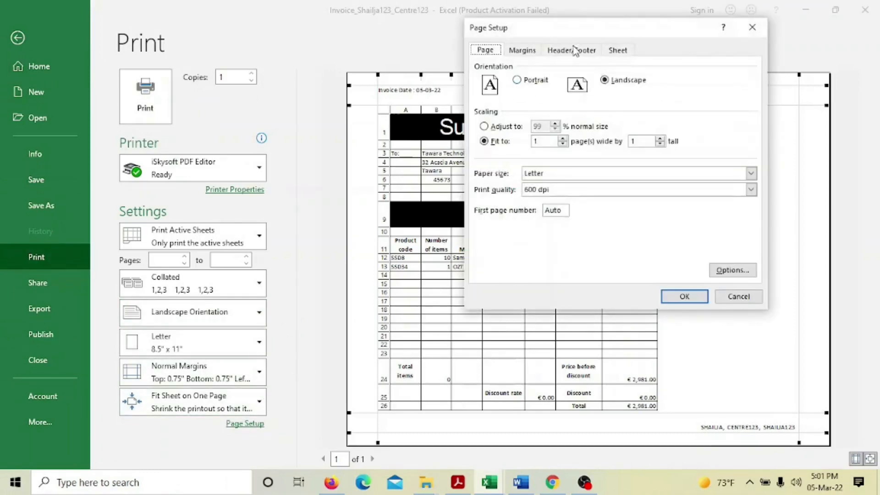
{"action": "left_click", "coordinate": [618, 50]}
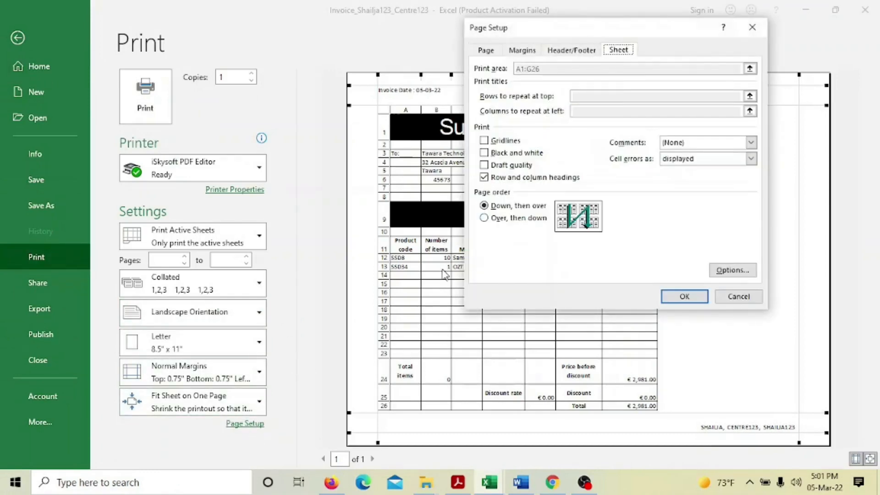
{"action": "left_click", "coordinate": [485, 178]}
{"action": "left_click", "coordinate": [683, 298]}
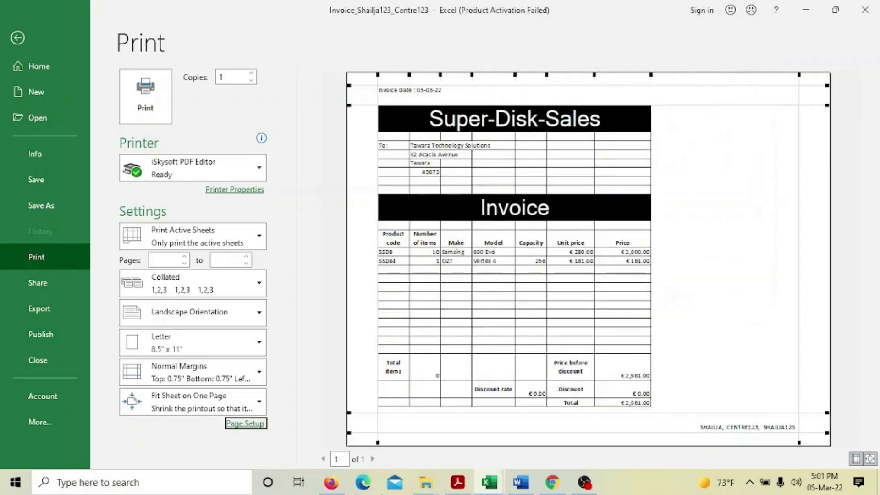
- Change the invoice printout to portrait orientation and return to the worksheet
{"action": "left_click", "coordinate": [216, 313]}
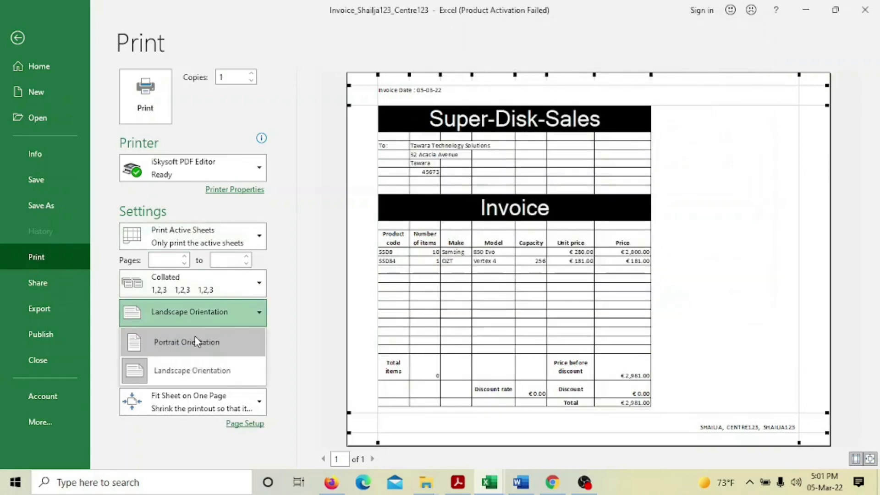
{"action": "left_click", "coordinate": [196, 342]}
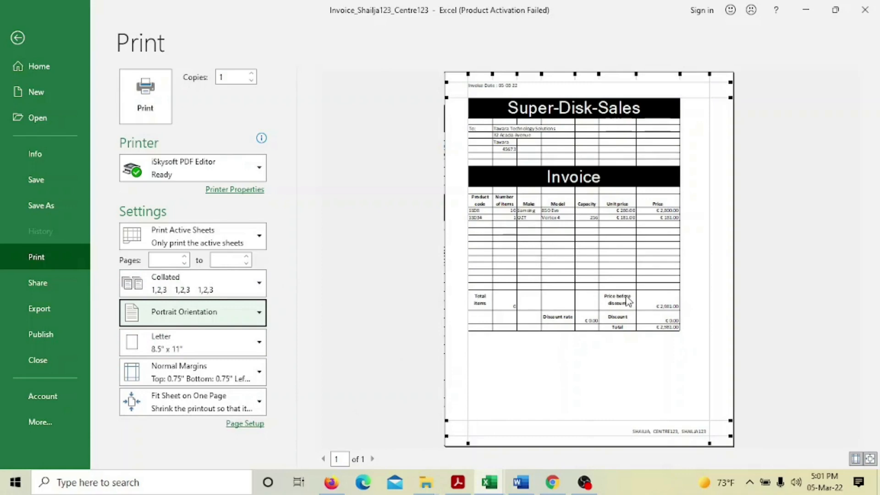
{"action": "left_click", "coordinate": [18, 37]}
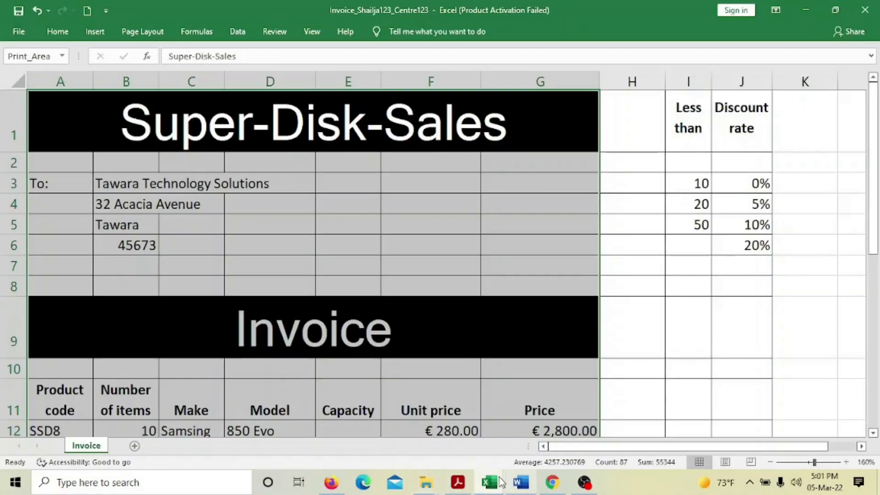
- Switch to Acrobat Reader, highlight question 15 through the PRINTOUT 3 note, and move on to question 16 in Task 3
{"action": "left_click", "coordinate": [457, 482]}
{"action": "scroll", "coordinate": [361, 348], "scroll_direction": "down", "scroll_amount": 3}
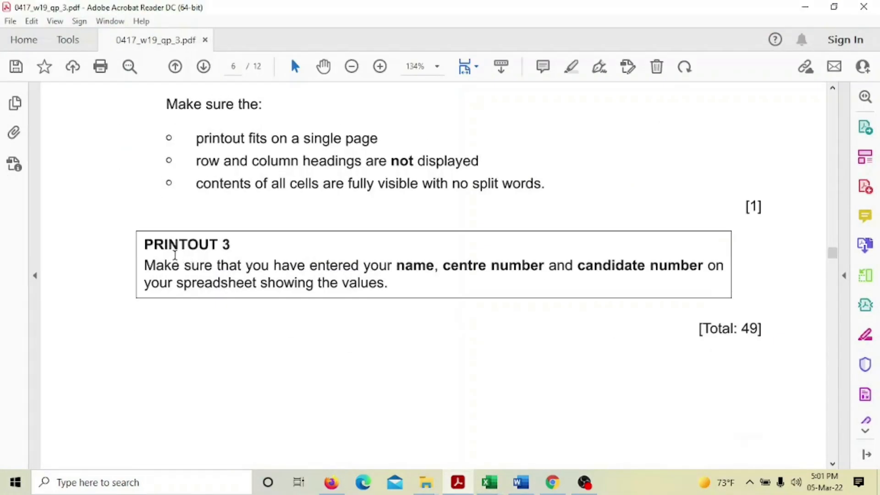
{"action": "scroll", "coordinate": [261, 243], "scroll_direction": "up", "scroll_amount": 3}
{"action": "left_click_drag", "start_coordinate": [102, 193], "coordinate": [386, 418]}
{"action": "scroll", "coordinate": [374, 411], "scroll_direction": "down", "scroll_amount": 5}
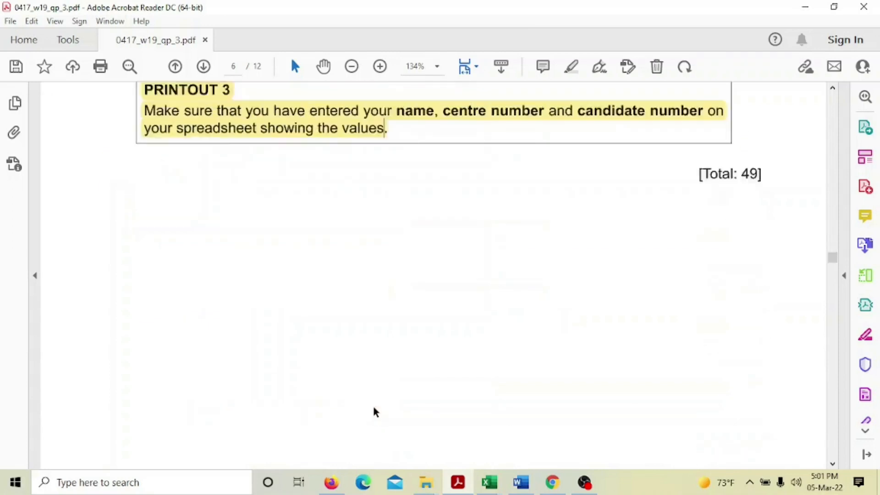
{"action": "scroll", "coordinate": [373, 401], "scroll_direction": "down", "scroll_amount": 8}
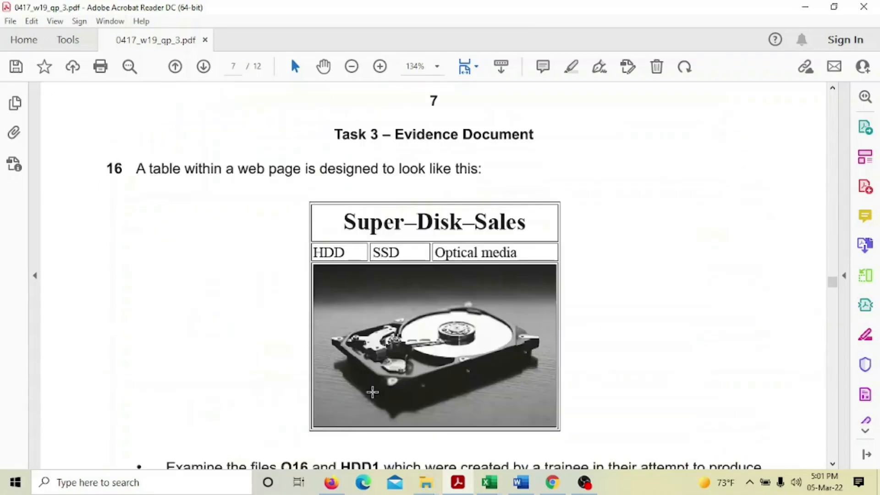